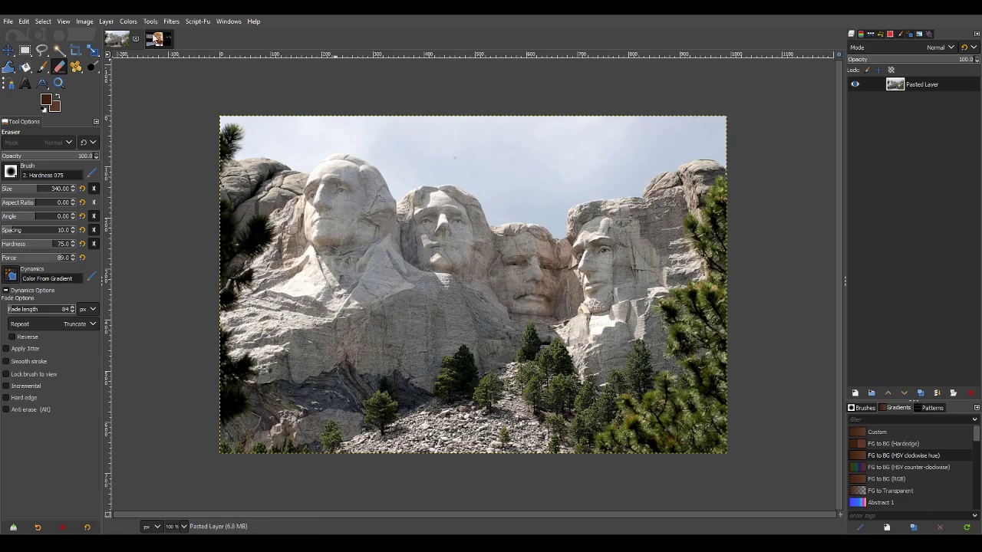
In the portrait photo, fuzzy-select the dark background beside the face and delete it to transparency.
{"action": "left_click", "coordinate": [157, 38]}
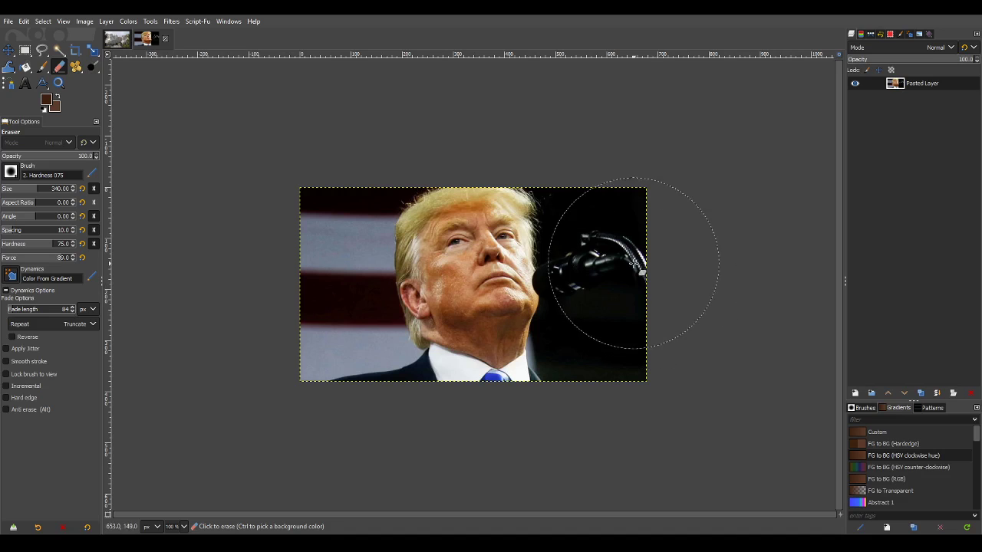
{"action": "left_click", "coordinate": [118, 39]}
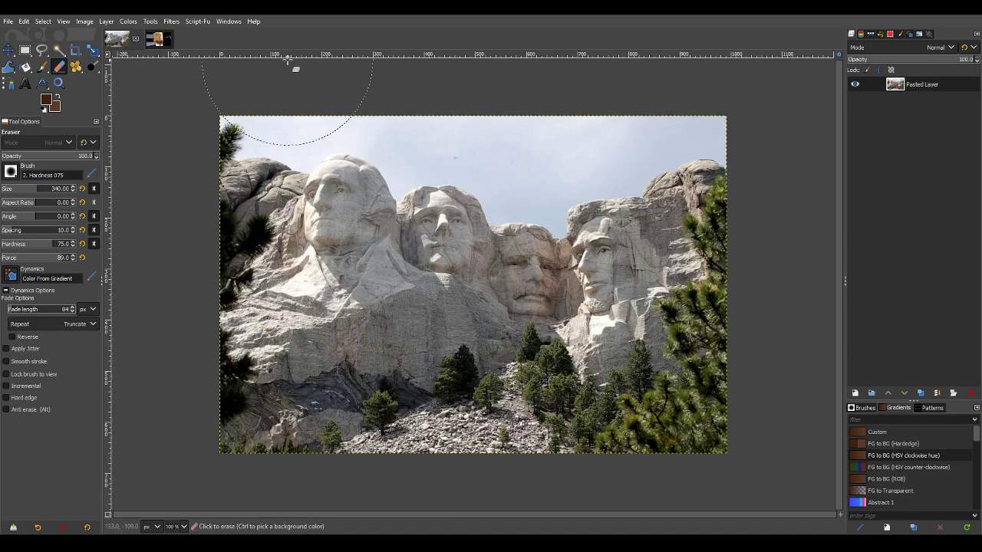
{"action": "left_click", "coordinate": [155, 42]}
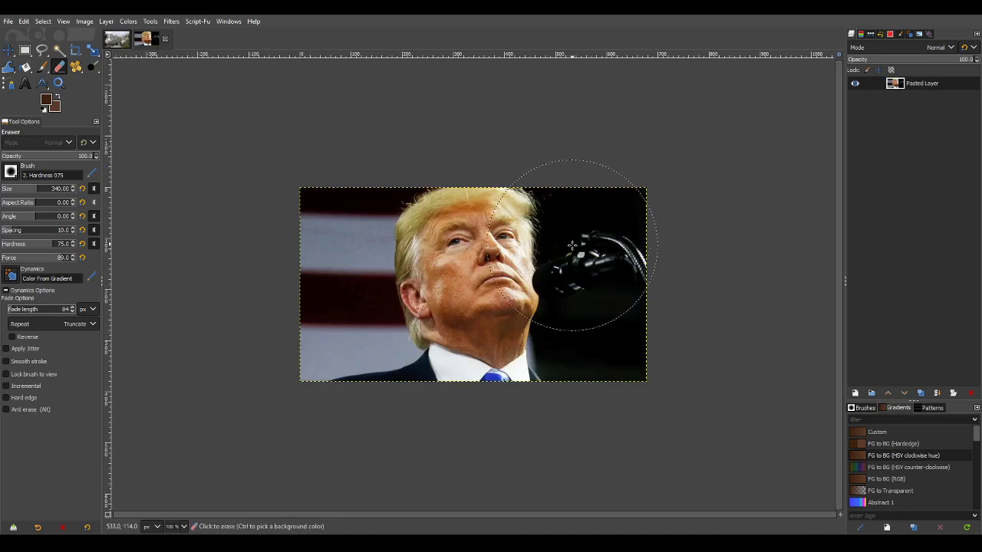
{"action": "left_click", "coordinate": [64, 52]}
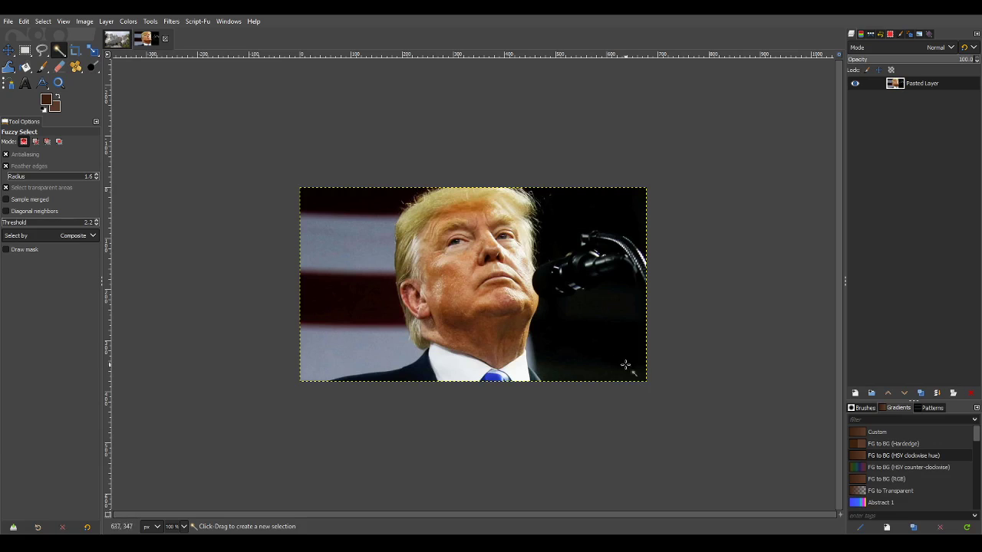
{"action": "mouse_move", "coordinate": [576, 327]}
{"action": "left_mouse_down"}
{"action": "mouse_move", "coordinate": [571, 344]}
{"action": "mouse_move", "coordinate": [576, 327]}
{"action": "left_mouse_up"}
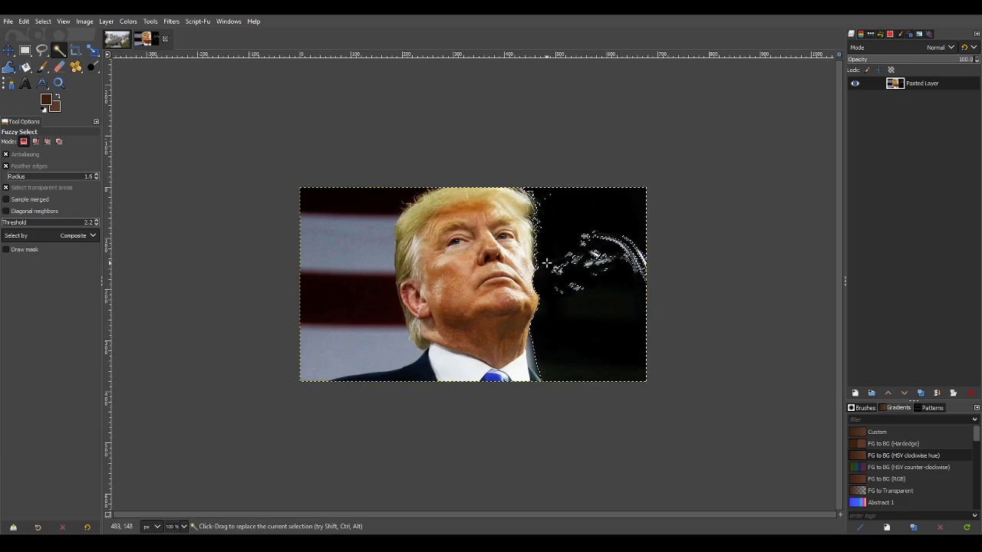
{"action": "left_click_drag", "start_coordinate": [586, 222], "coordinate": [586, 223]}
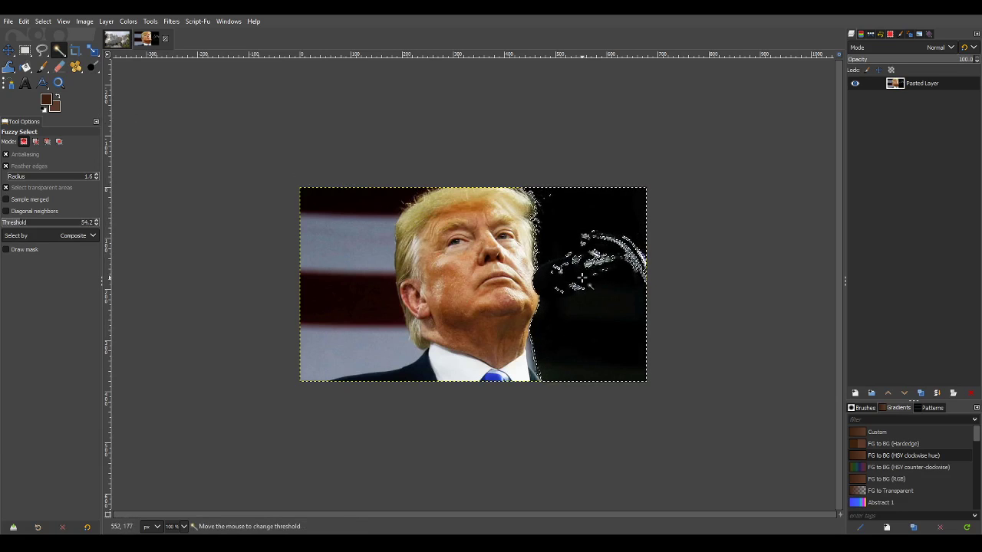
{"action": "left_click_drag", "start_coordinate": [583, 320], "coordinate": [560, 303]}
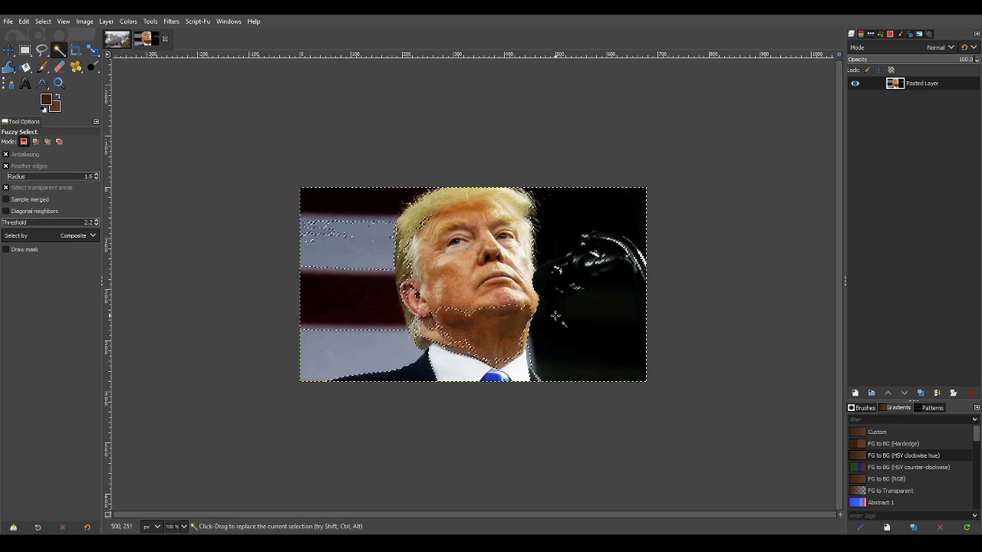
{"action": "left_click", "coordinate": [537, 279]}
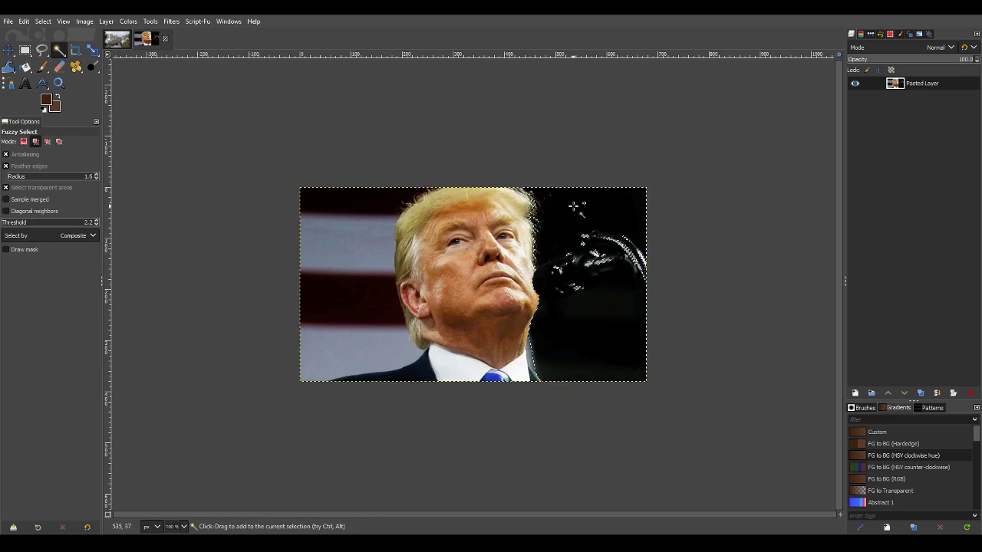
{"action": "left_click_drag", "start_coordinate": [573, 207], "coordinate": [573, 208]}
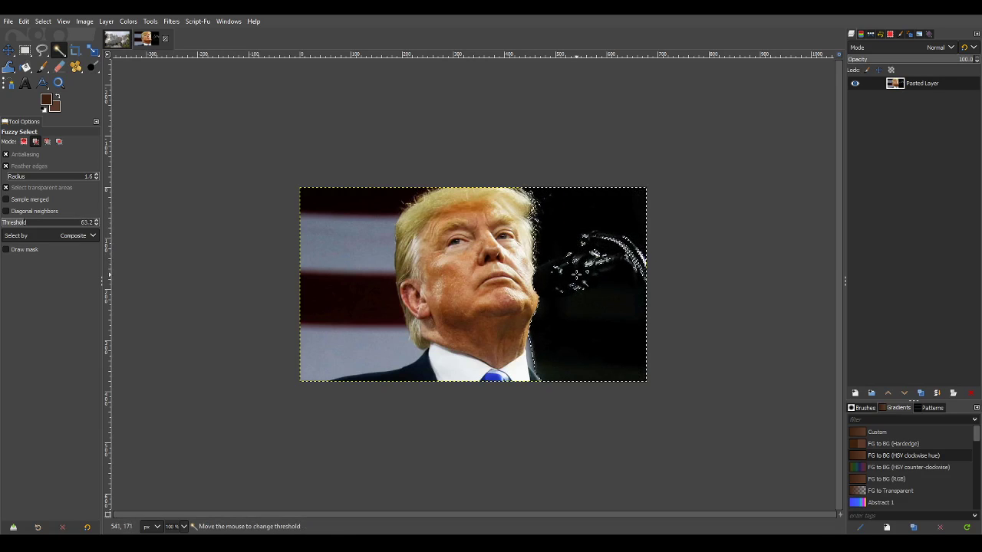
{"action": "mouse_move", "coordinate": [577, 290]}
{"action": "left_mouse_down"}
{"action": "mouse_move", "coordinate": [572, 303]}
{"action": "mouse_move", "coordinate": [576, 291]}
{"action": "left_mouse_up"}
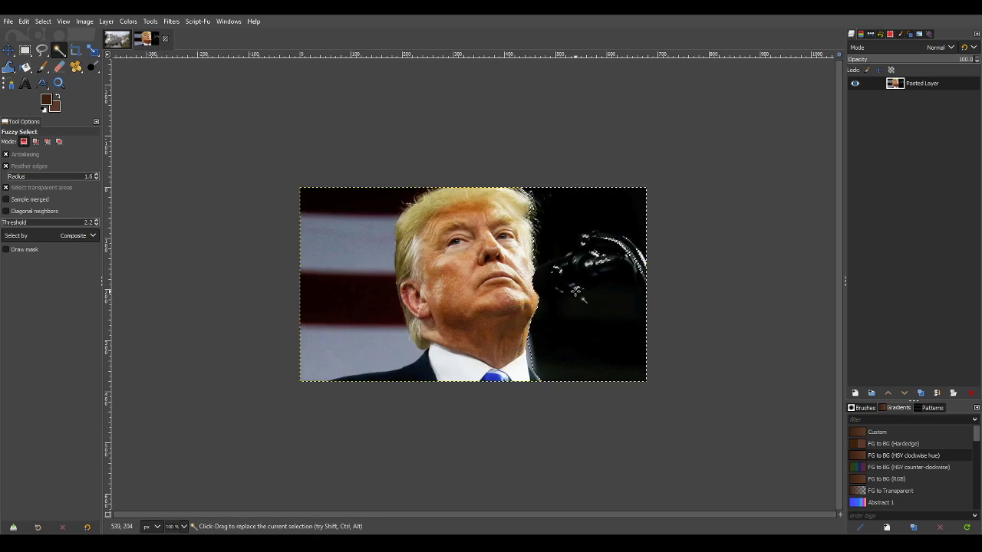
{"action": "key", "text": "Delete"}
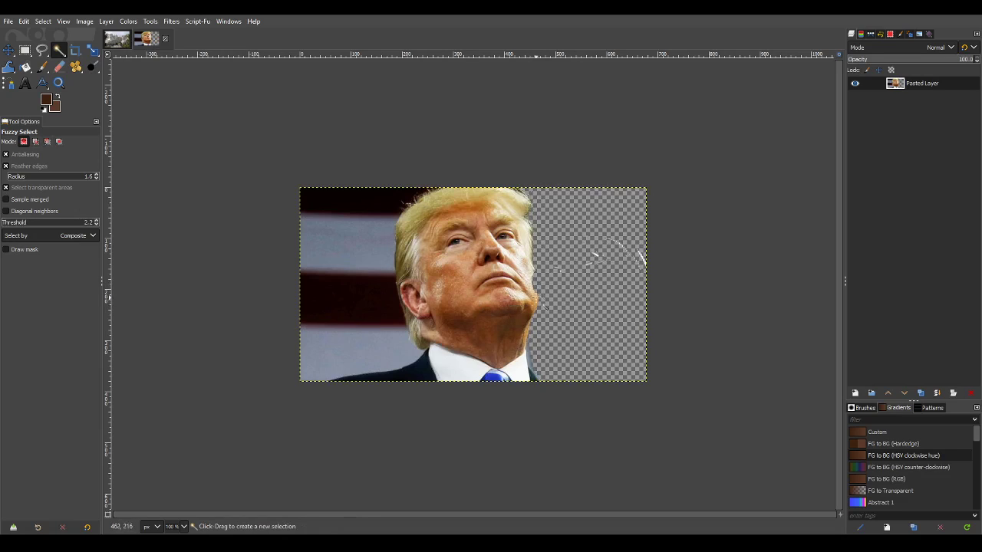
Fuzzy-select the flag stripes and dark jacket behind the head and cut them out of the portrait.
{"action": "left_click_drag", "start_coordinate": [371, 207], "coordinate": [387, 357]}
{"action": "key", "text": "ctrl+x"}
{"action": "key", "text": "ctrl+x"}
{"action": "key", "text": "ctrl+x"}
{"action": "key", "text": "ctrl+x"}
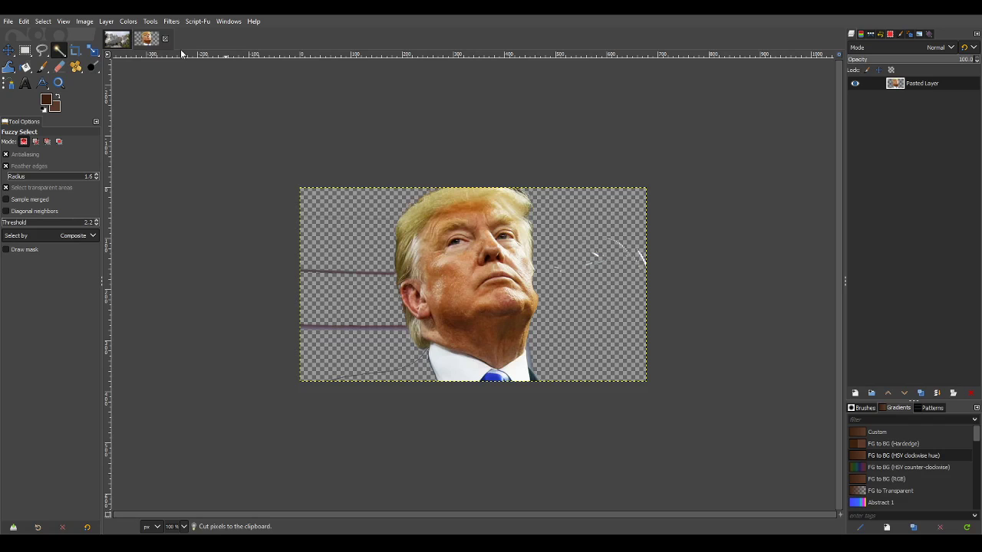
Outline the shirt, tie and leftover stripe lines along the neck and back of the head with Free Select, and cut them away.
{"action": "key", "text": "f"}
{"action": "scroll", "coordinate": [537, 349], "scroll_direction": "up", "scroll_amount": 2}
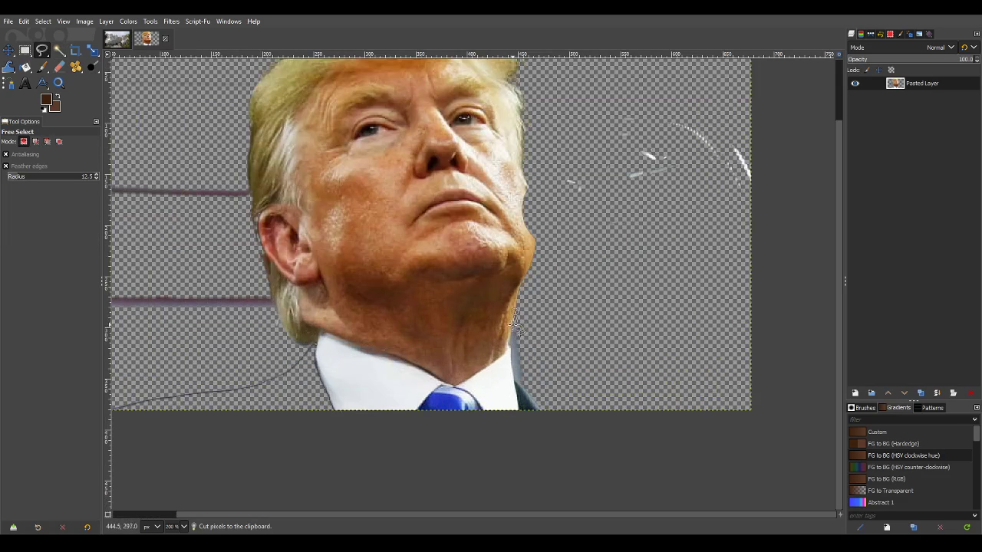
{"action": "mouse_move", "coordinate": [507, 352]}
{"action": "left_mouse_down"}
{"action": "mouse_move", "coordinate": [445, 362]}
{"action": "mouse_move", "coordinate": [324, 331]}
{"action": "mouse_move", "coordinate": [311, 349]}
{"action": "mouse_move", "coordinate": [285, 338]}
{"action": "mouse_move", "coordinate": [265, 278]}
{"action": "mouse_move", "coordinate": [247, 137]}
{"action": "mouse_move", "coordinate": [244, 205]}
{"action": "mouse_move", "coordinate": [254, 126]}
{"action": "mouse_move", "coordinate": [259, 194]}
{"action": "mouse_move", "coordinate": [240, 286]}
{"action": "mouse_move", "coordinate": [255, 239]}
{"action": "mouse_move", "coordinate": [304, 165]}
{"action": "mouse_move", "coordinate": [295, 142]}
{"action": "mouse_move", "coordinate": [279, 140]}
{"action": "mouse_move", "coordinate": [281, 79]}
{"action": "mouse_move", "coordinate": [191, 71]}
{"action": "mouse_move", "coordinate": [105, 132]}
{"action": "mouse_move", "coordinate": [131, 399]}
{"action": "mouse_move", "coordinate": [171, 492]}
{"action": "mouse_move", "coordinate": [256, 509]}
{"action": "mouse_move", "coordinate": [390, 470]}
{"action": "left_mouse_up"}
{"action": "scroll", "coordinate": [247, 138], "scroll_direction": "up", "scroll_amount": 3}
{"action": "scroll", "coordinate": [260, 137], "scroll_direction": "up", "scroll_amount": 1}
{"action": "scroll", "coordinate": [305, 166], "scroll_direction": "down", "scroll_amount": 3}
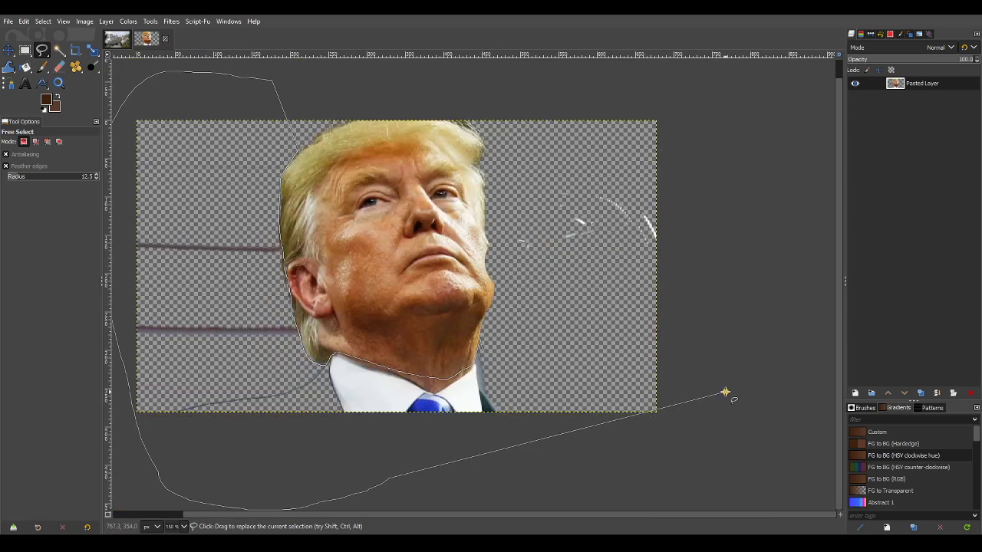
{"action": "key", "text": "Delete"}
{"action": "key", "text": "ctrl+z"}
{"action": "key", "text": "Return"}
{"action": "key", "text": "ctrl+x"}
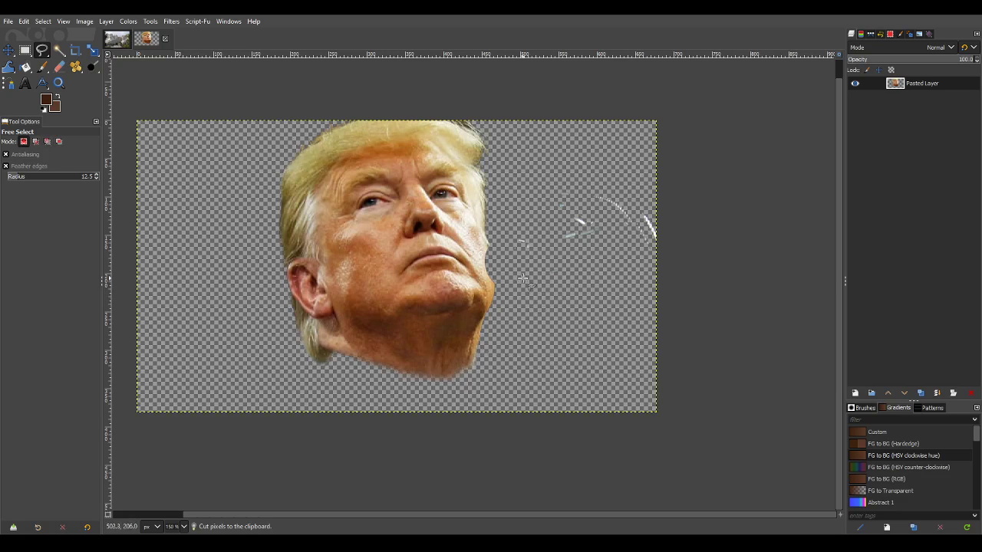
Outline the leftover microphone specks in front of the face with Free Select and cut them away.
{"action": "mouse_move", "coordinate": [520, 290]}
{"action": "left_mouse_down"}
{"action": "mouse_move", "coordinate": [490, 141]}
{"action": "mouse_move", "coordinate": [681, 144]}
{"action": "mouse_move", "coordinate": [665, 324]}
{"action": "mouse_move", "coordinate": [595, 326]}
{"action": "left_mouse_up"}
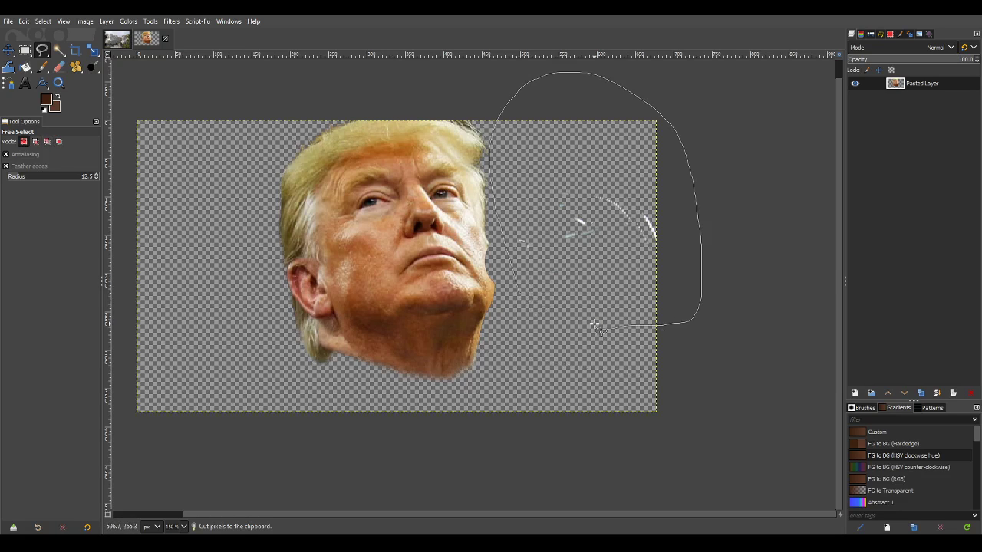
{"action": "key", "text": "Return"}
{"action": "key", "text": "ctrl+x"}
{"action": "scroll", "coordinate": [500, 246], "scroll_direction": "up", "scroll_amount": 2, "text": "ctrl"}
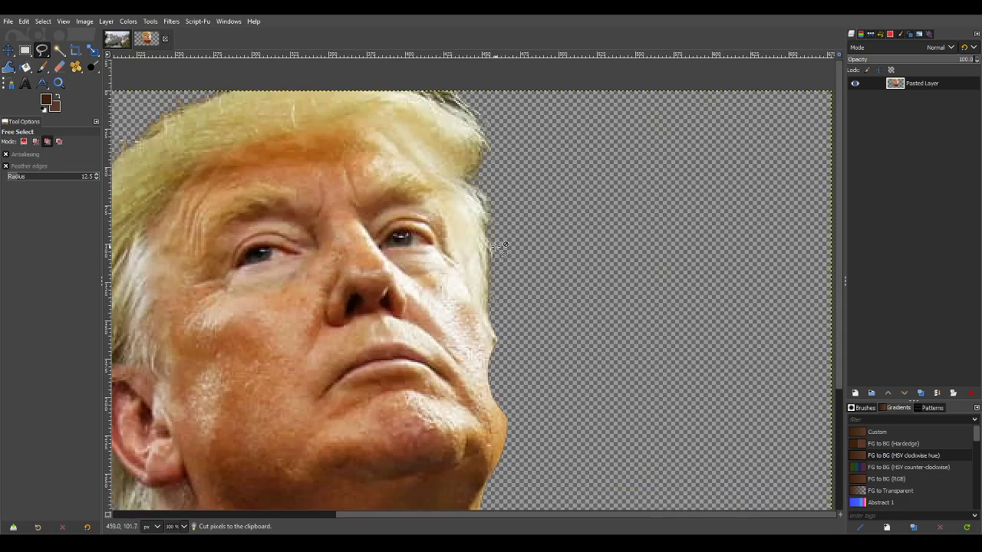
{"action": "scroll", "coordinate": [500, 247], "scroll_direction": "down", "scroll_amount": 2, "text": "ctrl"}
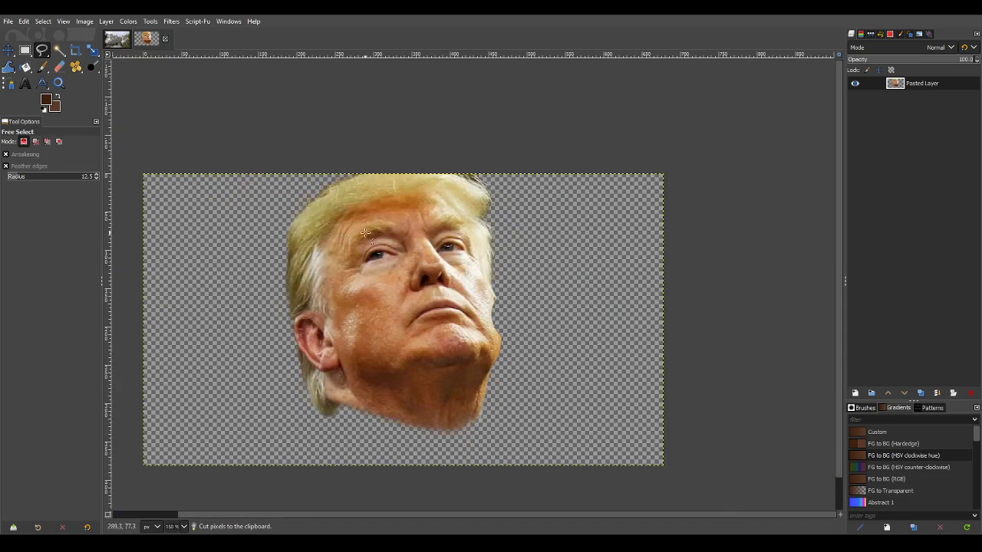
Smooth the cheek and jaw outline with Warp Transform at size 73.15 and hardness 33.3, nudge the hair edge, and commit the warp.
{"action": "left_click", "coordinate": [8, 67]}
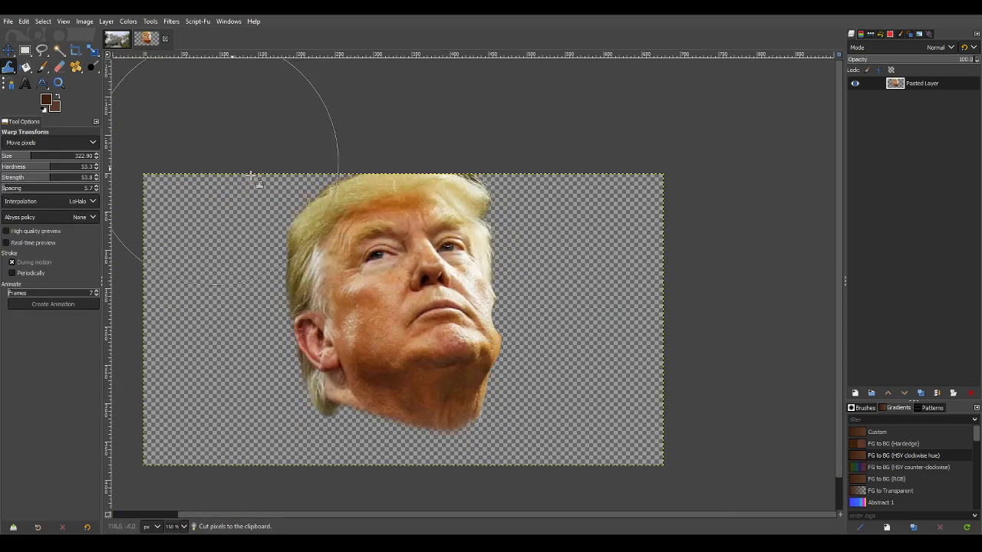
{"action": "left_click", "coordinate": [10, 157]}
{"action": "scroll", "coordinate": [522, 344], "scroll_direction": "up", "scroll_amount": 2, "text": "ctrl"}
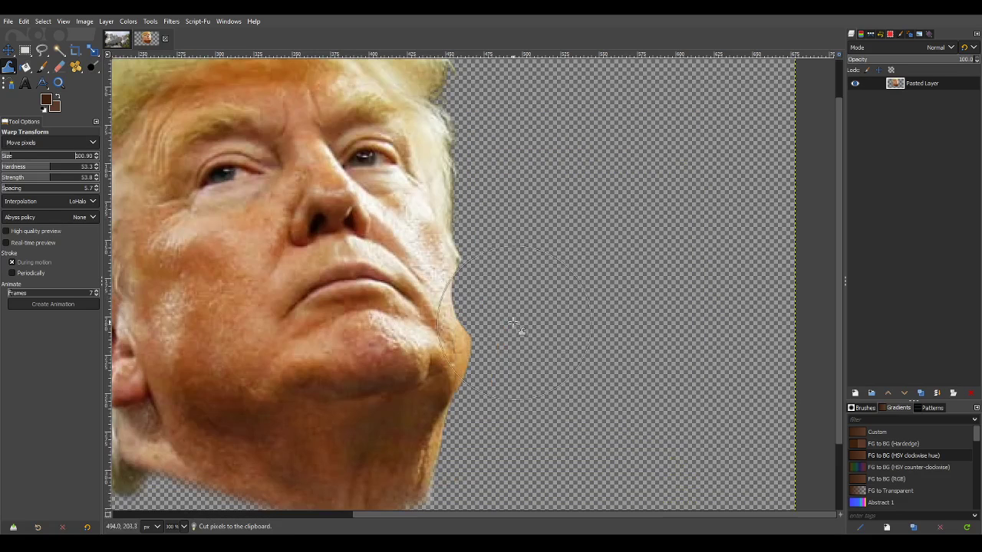
{"action": "left_click_drag", "start_coordinate": [499, 300], "coordinate": [426, 257]}
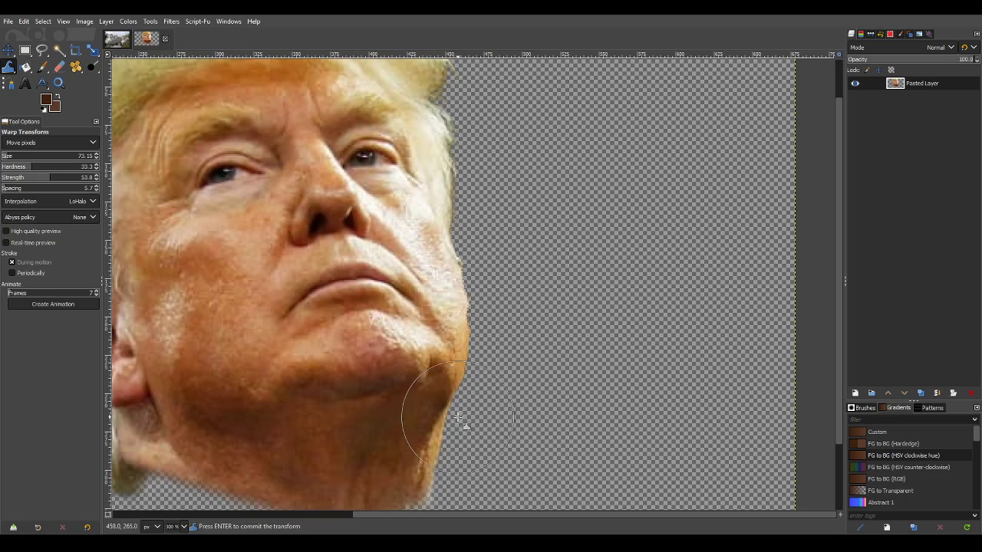
{"action": "mouse_move", "coordinate": [458, 416]}
{"action": "left_mouse_down"}
{"action": "mouse_move", "coordinate": [489, 353]}
{"action": "mouse_move", "coordinate": [497, 283]}
{"action": "mouse_move", "coordinate": [521, 283]}
{"action": "mouse_move", "coordinate": [511, 277]}
{"action": "mouse_move", "coordinate": [514, 241]}
{"action": "mouse_move", "coordinate": [500, 237]}
{"action": "mouse_move", "coordinate": [482, 270]}
{"action": "mouse_move", "coordinate": [508, 309]}
{"action": "left_mouse_up"}
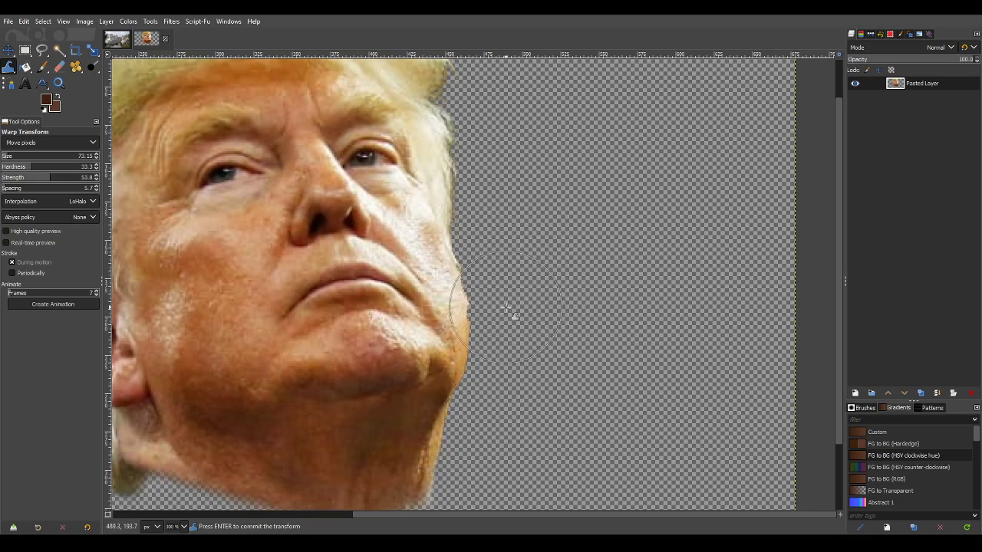
{"action": "key", "text": "1"}
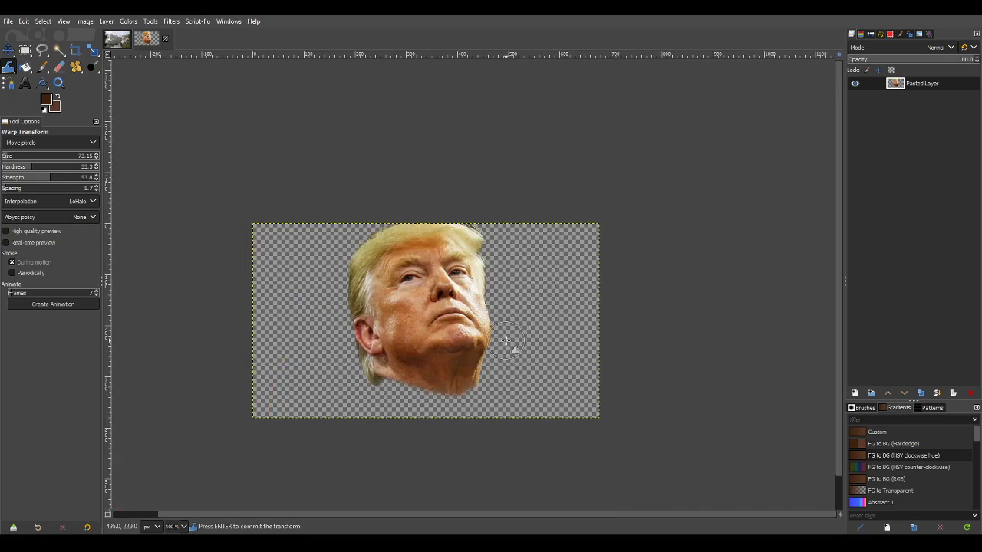
{"action": "left_click_drag", "start_coordinate": [478, 218], "coordinate": [460, 238]}
{"action": "key", "text": "Return"}
Move the head layer down to leave room above the hair, and resize the layer boundary to the image size.
{"action": "key", "text": "m"}
{"action": "left_click_drag", "start_coordinate": [429, 297], "coordinate": [427, 339]}
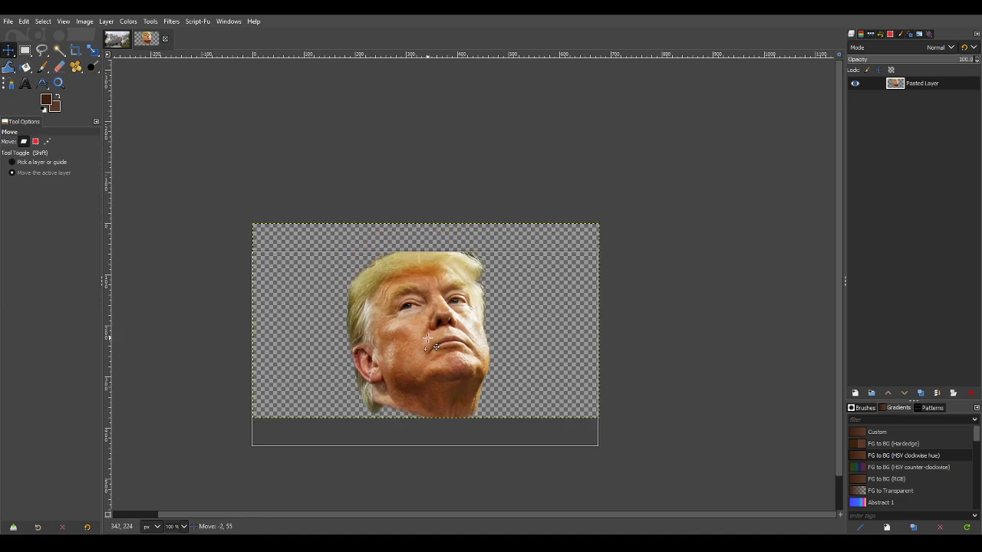
{"action": "scroll", "coordinate": [464, 238], "scroll_direction": "up", "scroll_amount": 4}
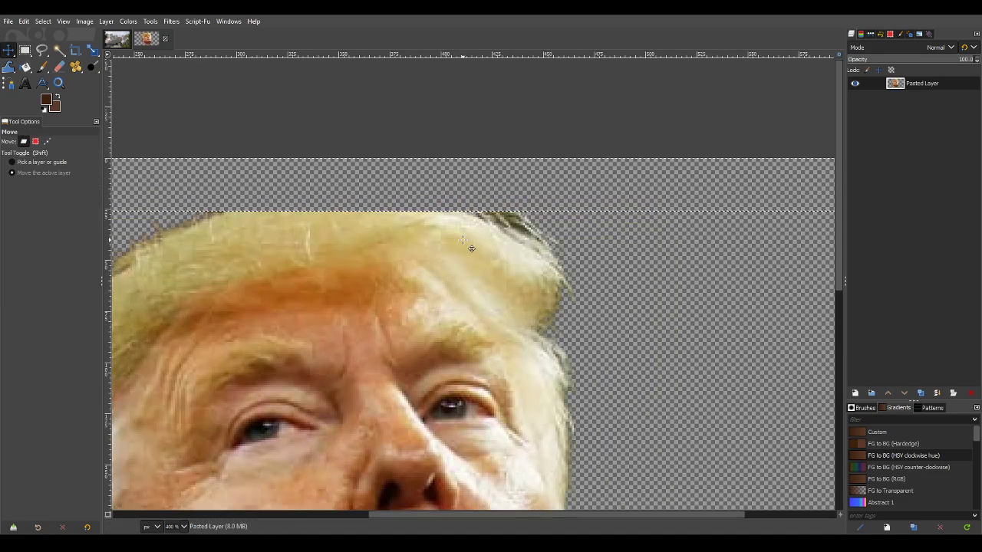
{"action": "scroll", "coordinate": [368, 223], "scroll_direction": "down", "scroll_amount": 4}
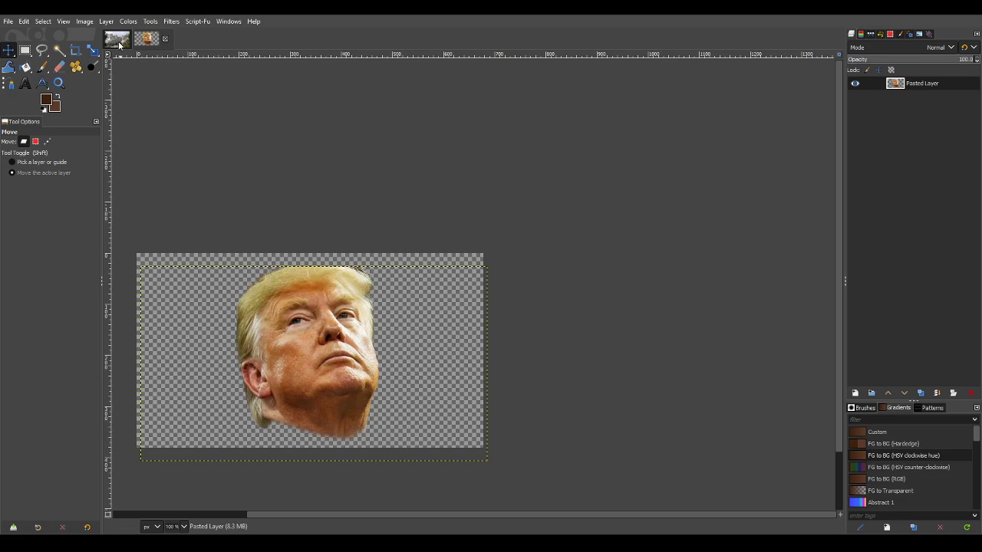
{"action": "left_click", "coordinate": [106, 22]}
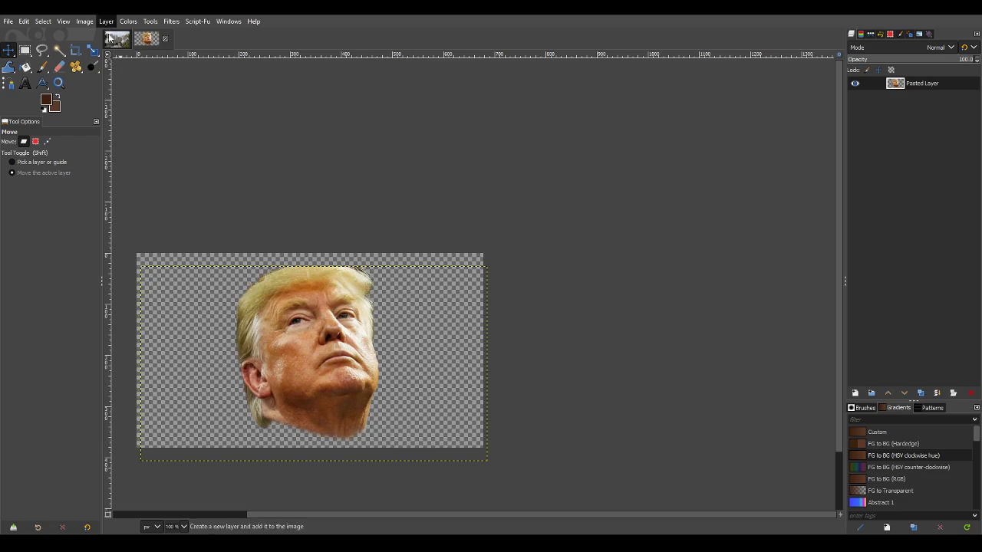
{"action": "left_click", "coordinate": [172, 181]}
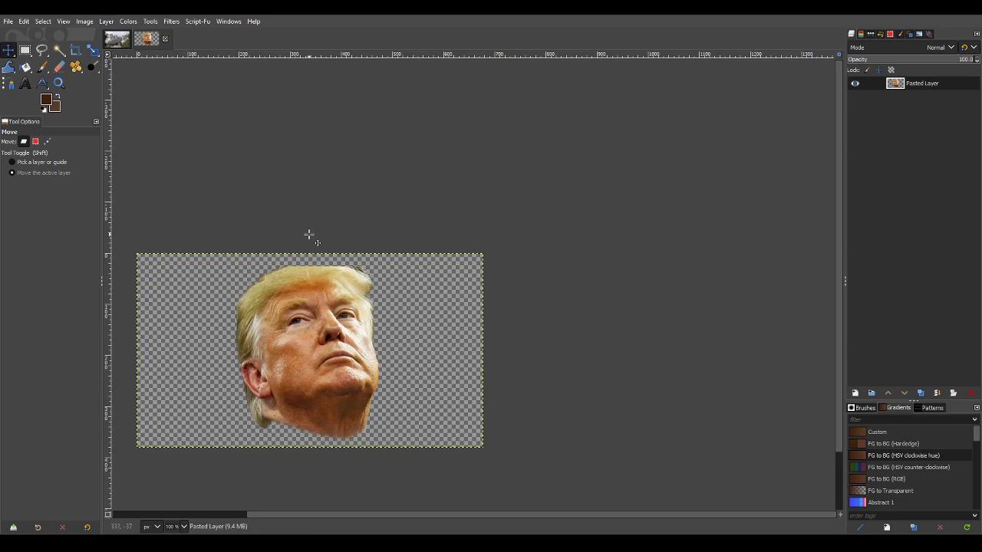
Push the flat, cropped top of the hair upward with Warp Transform to give it an uneven, natural outline.
{"action": "scroll", "coordinate": [311, 239], "scroll_direction": "up", "scroll_amount": 3, "text": "ctrl"}
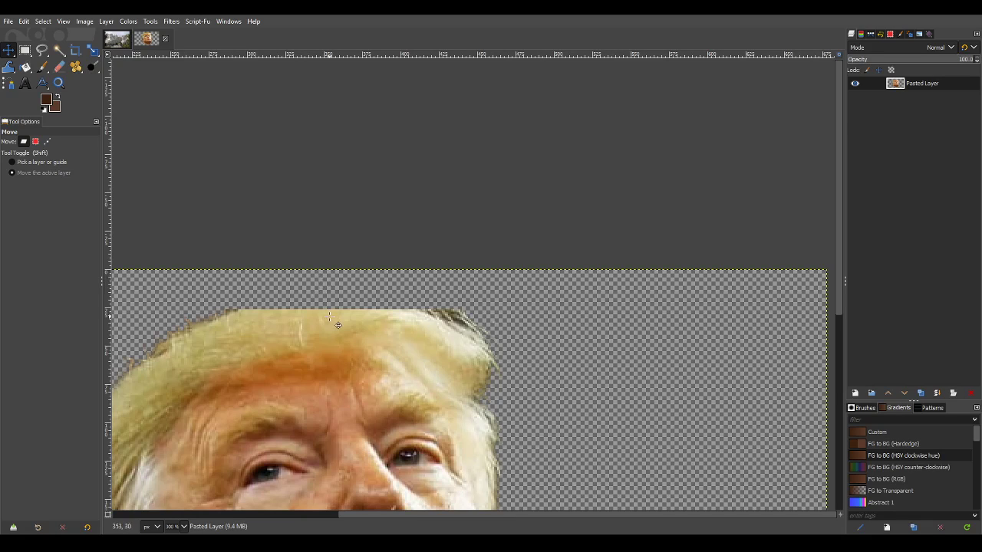
{"action": "key", "text": "w"}
{"action": "mouse_move", "coordinate": [305, 312]}
{"action": "left_mouse_down"}
{"action": "mouse_move", "coordinate": [308, 289]}
{"action": "mouse_move", "coordinate": [265, 308]}
{"action": "mouse_move", "coordinate": [272, 285]}
{"action": "mouse_move", "coordinate": [360, 321]}
{"action": "mouse_move", "coordinate": [363, 278]}
{"action": "mouse_move", "coordinate": [319, 293]}
{"action": "mouse_move", "coordinate": [334, 261]}
{"action": "mouse_move", "coordinate": [404, 300]}
{"action": "mouse_move", "coordinate": [404, 287]}
{"action": "mouse_move", "coordinate": [371, 292]}
{"action": "mouse_move", "coordinate": [354, 310]}
{"action": "left_mouse_up"}
{"action": "scroll", "coordinate": [357, 322], "scroll_direction": "down", "scroll_amount": 4}
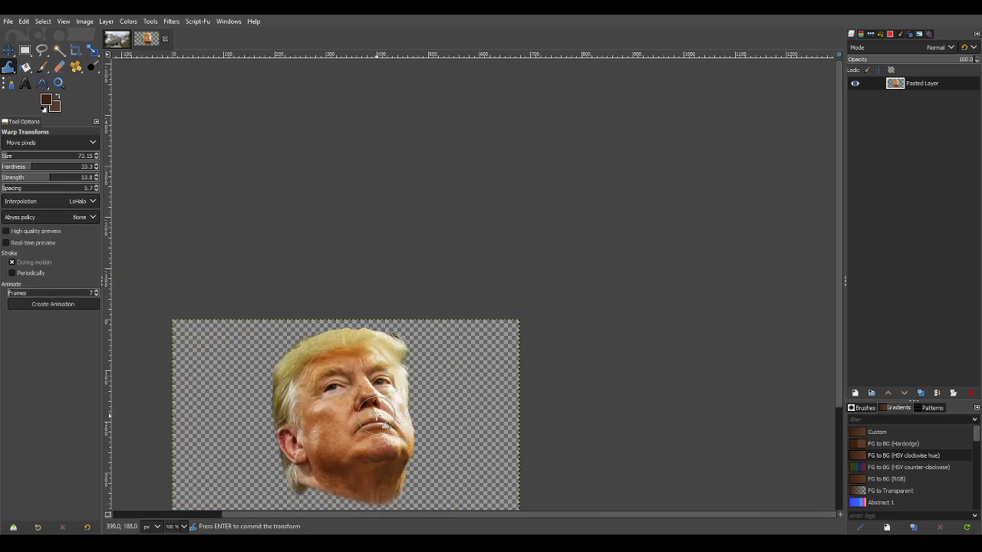
{"action": "scroll", "coordinate": [359, 332], "scroll_direction": "up", "scroll_amount": 5}
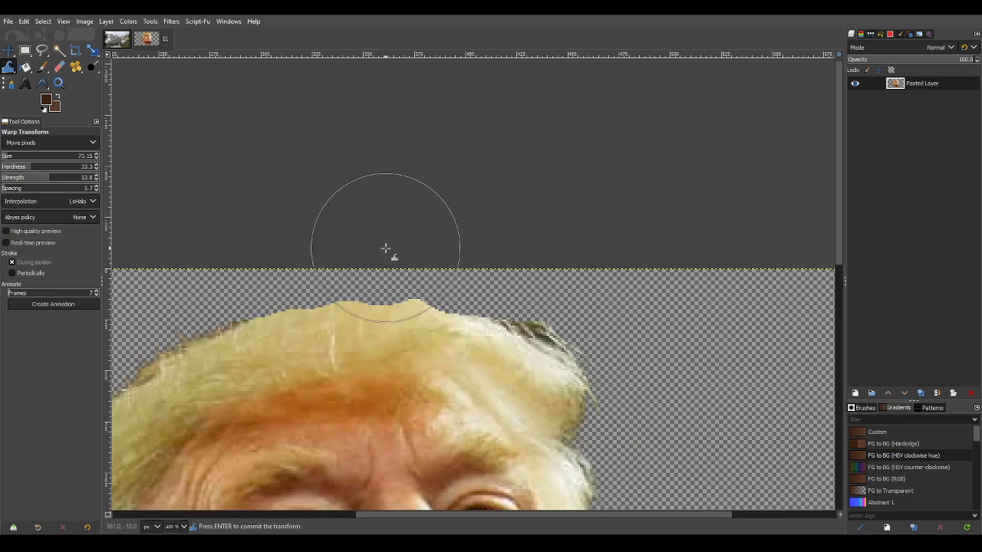
{"action": "scroll", "coordinate": [390, 433], "scroll_direction": "down", "scroll_amount": 4}
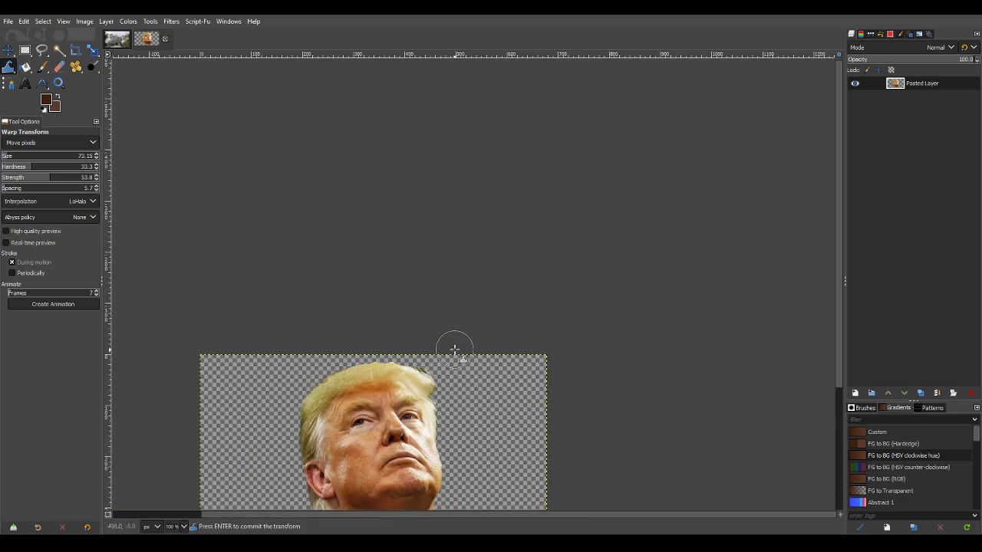
Pull the dark, ragged back corner of the hair inward with Warp Transform and commit the warp.
{"action": "scroll", "coordinate": [451, 346], "scroll_direction": "up", "scroll_amount": 3}
{"action": "left_click_drag", "start_coordinate": [396, 283], "coordinate": [389, 305]}
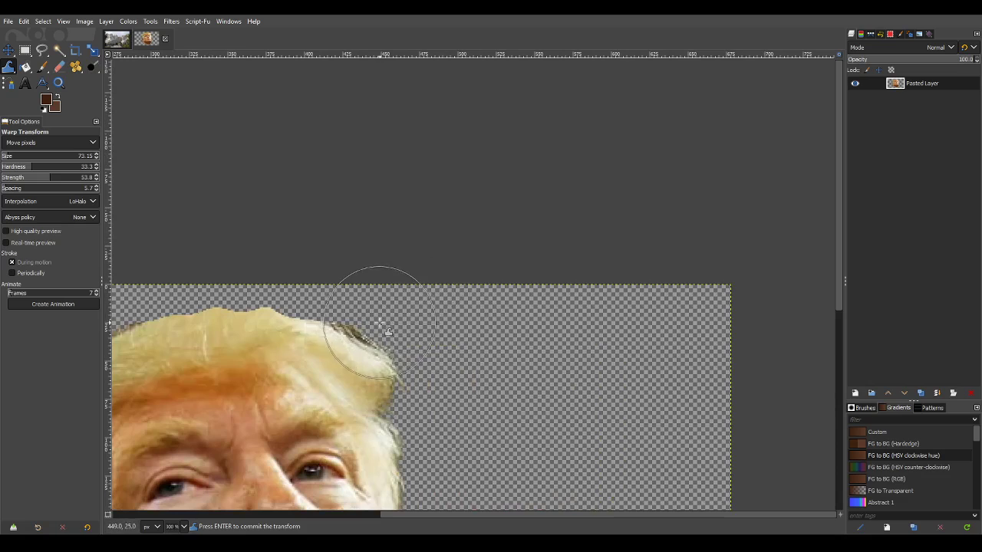
{"action": "scroll", "coordinate": [415, 483], "scroll_direction": "down", "scroll_amount": 1}
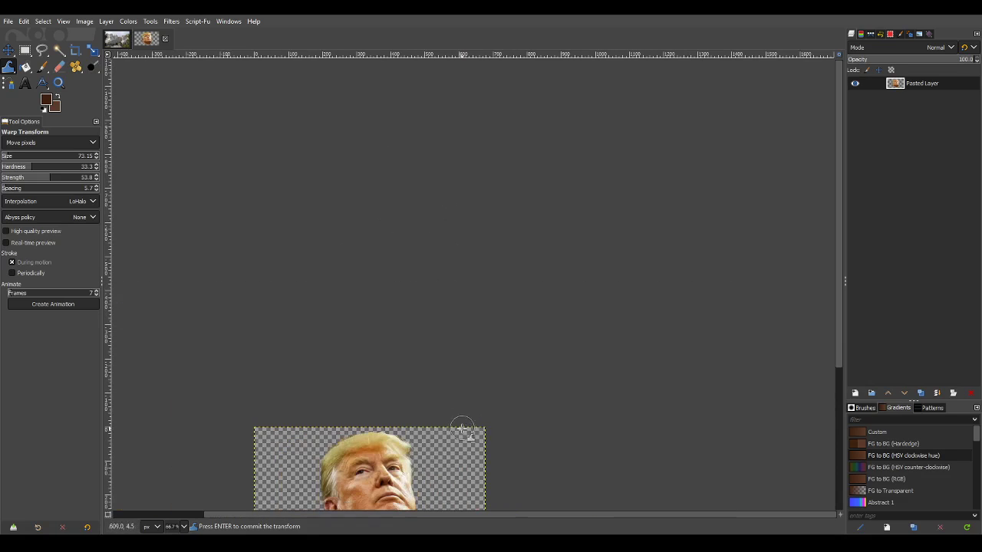
{"action": "scroll", "coordinate": [449, 500], "scroll_direction": "down", "scroll_amount": 5}
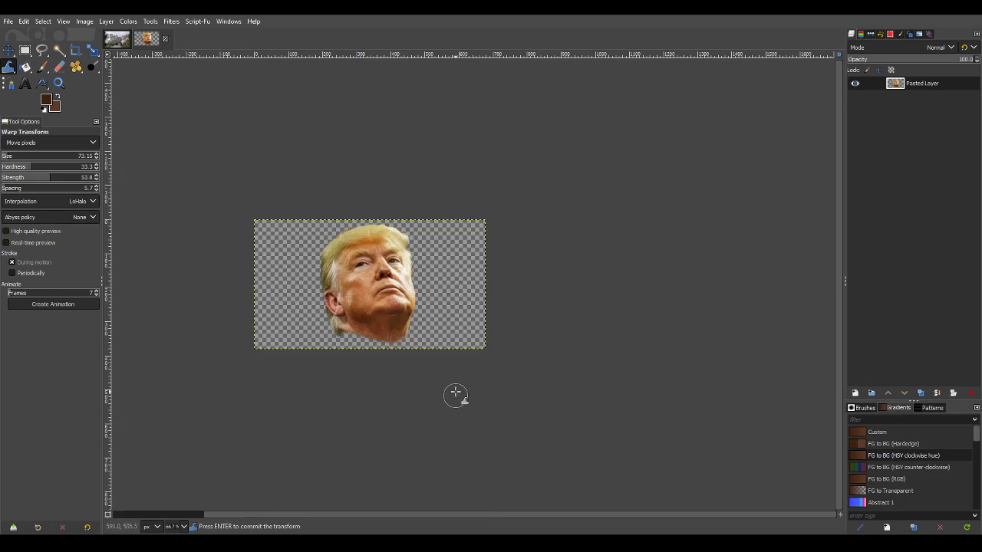
{"action": "key", "text": "Return"}
Copy the cut-out head into the Mount Rushmore image as a new layer and flip it horizontally.
{"action": "key", "text": "ctrl+c"}
{"action": "left_click", "coordinate": [117, 39]}
{"action": "key", "text": "ctrl+v"}
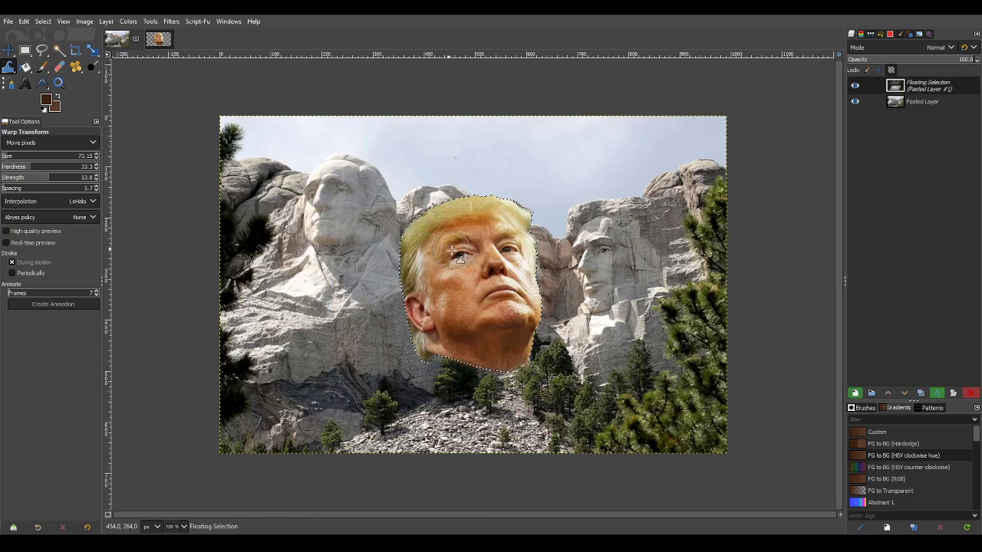
{"action": "key", "text": "ctrl+shift+n"}
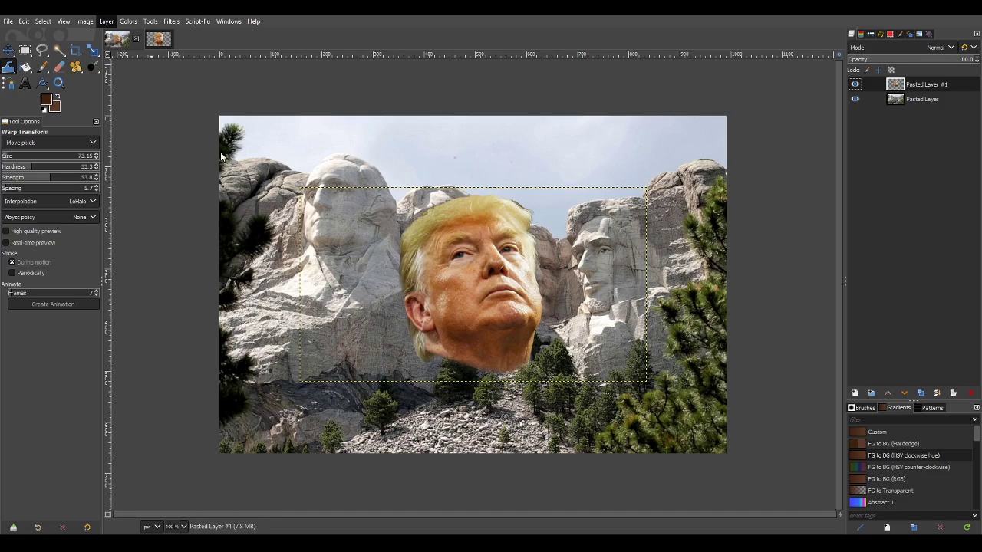
{"action": "key", "text": "ctrl+z"}
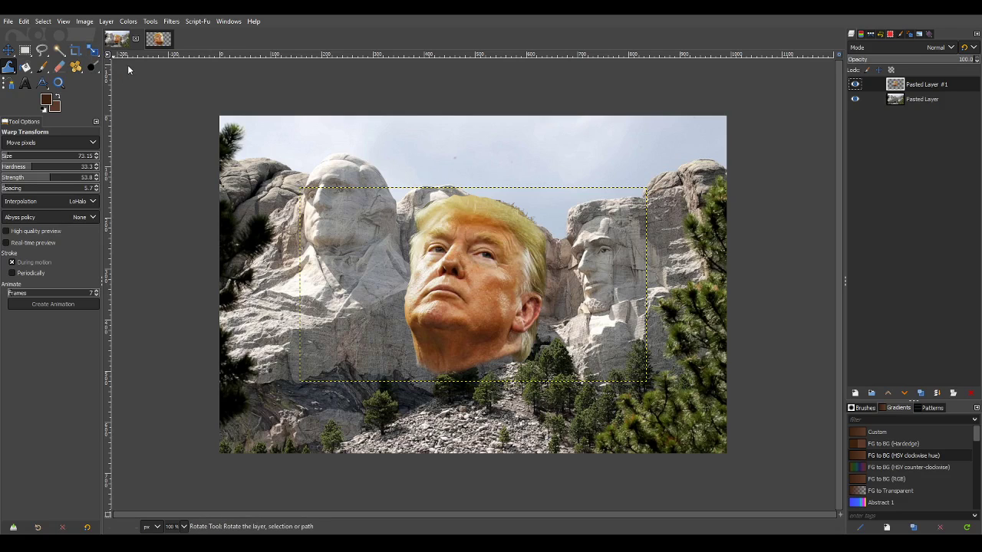
Rotate the pasted head slightly counter-clockwise to match the tilt of the leftmost carved face.
{"action": "key", "text": "shift+r"}
{"action": "left_click_drag", "start_coordinate": [581, 259], "coordinate": [583, 238]}
{"action": "key", "text": "Return"}
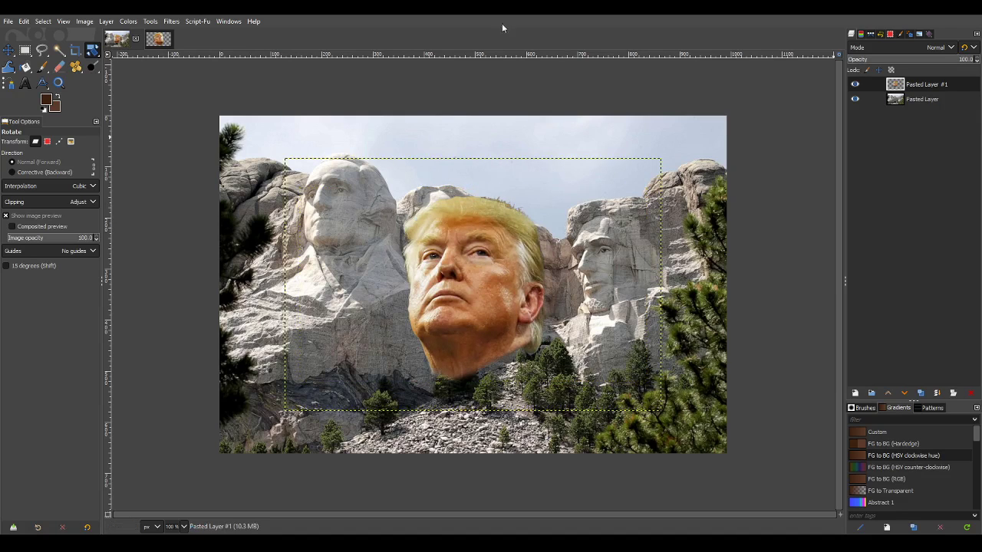
Scale the head down proportionally to the size of the leftmost carved face and position it over that face.
{"action": "left_click", "coordinate": [92, 50]}
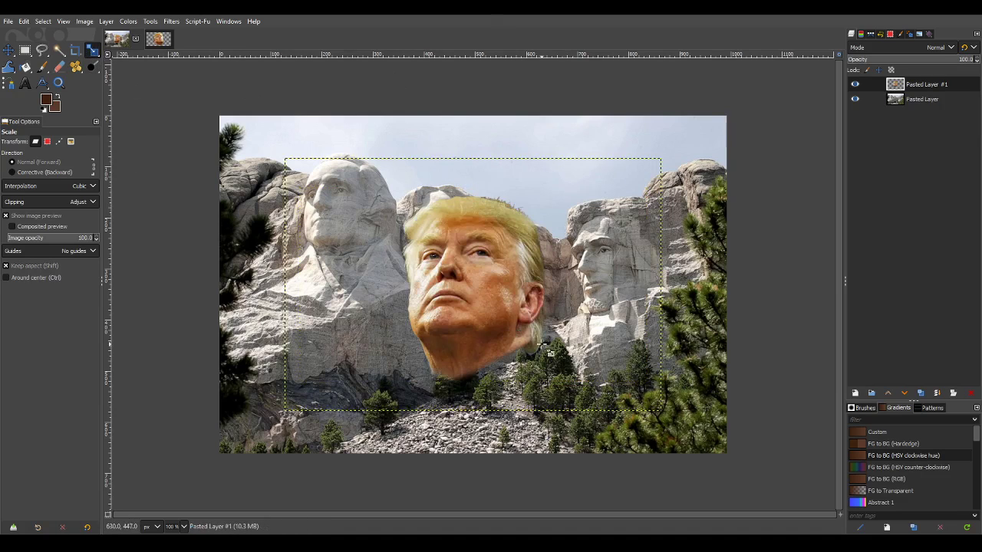
{"action": "left_click_drag", "start_coordinate": [550, 353], "coordinate": [348, 208]}
{"action": "key", "text": "Return"}
{"action": "key", "text": "m"}
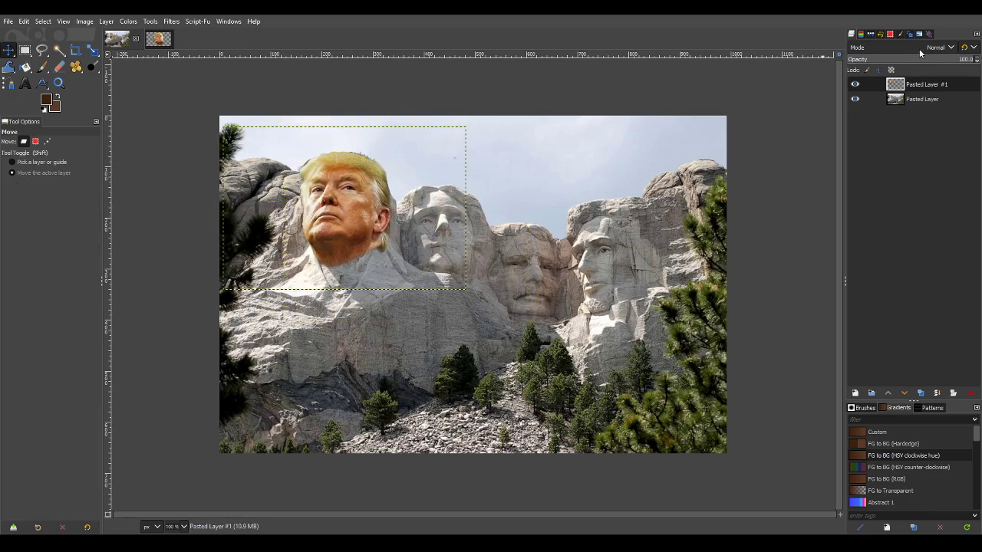
Lower the head layer's opacity to about 52.4 and nudge the head into alignment with the carving underneath.
{"action": "left_click", "coordinate": [912, 61]}
{"action": "left_click_drag", "start_coordinate": [890, 63], "coordinate": [820, 65]}
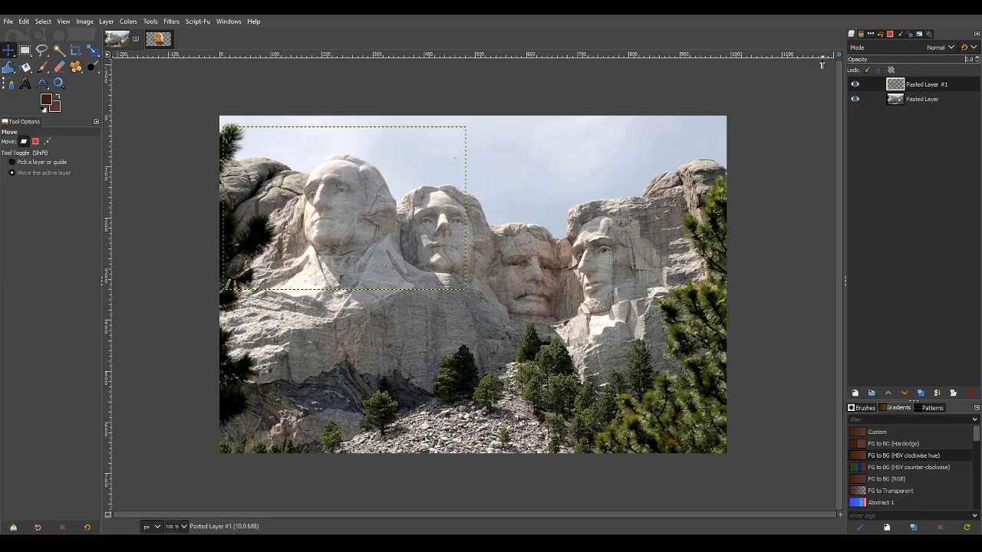
{"action": "mouse_move", "coordinate": [928, 68]}
{"action": "left_mouse_down"}
{"action": "mouse_move", "coordinate": [965, 67]}
{"action": "mouse_move", "coordinate": [924, 71]}
{"action": "left_mouse_up"}
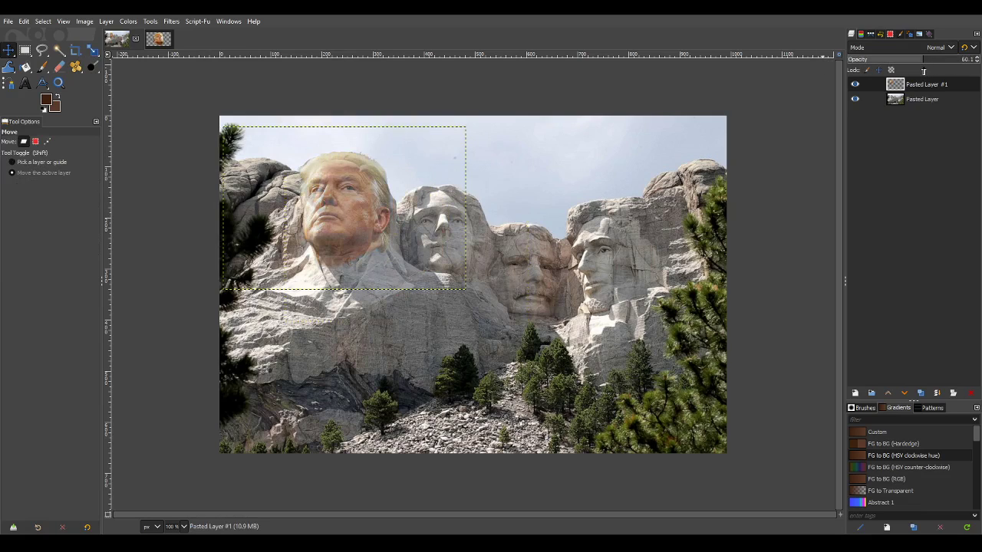
{"action": "scroll", "coordinate": [296, 159], "scroll_direction": "up", "scroll_amount": 2}
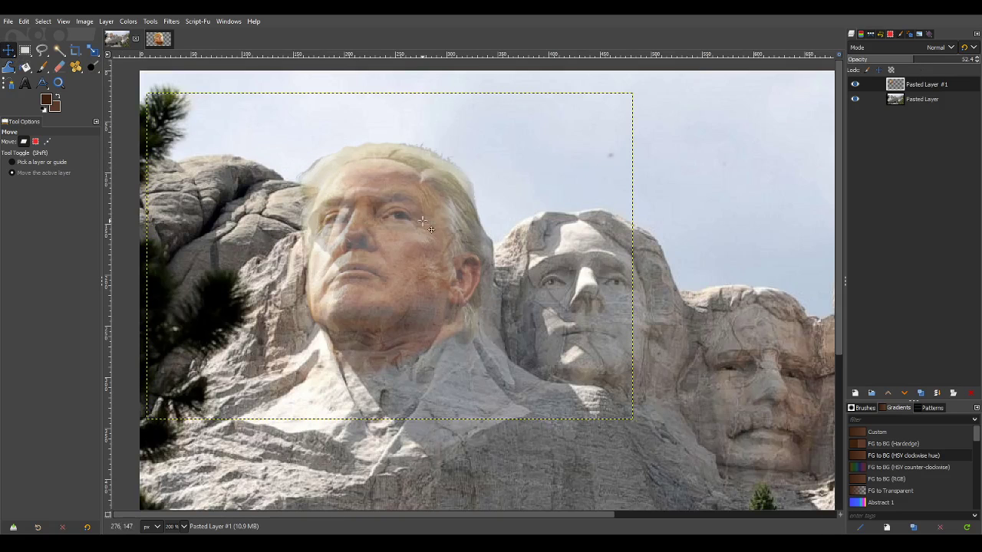
{"action": "mouse_move", "coordinate": [385, 238]}
{"action": "left_mouse_down"}
{"action": "mouse_move", "coordinate": [376, 238]}
{"action": "mouse_move", "coordinate": [508, 231]}
{"action": "mouse_move", "coordinate": [376, 240]}
{"action": "left_mouse_up"}
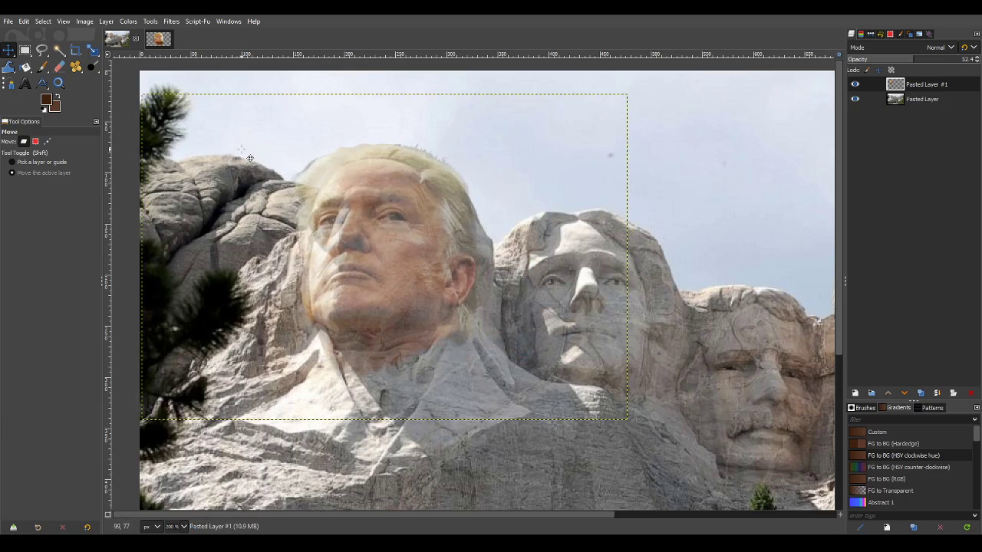
Scale the head layer proportionally to 456 × 306 px so it fits the leftmost carved face.
{"action": "left_click", "coordinate": [92, 50]}
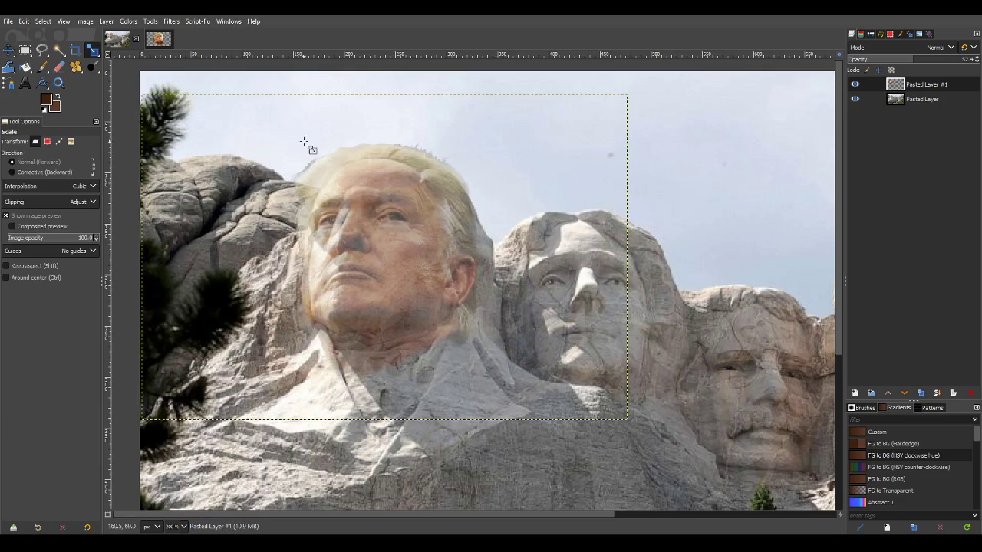
{"action": "left_click", "coordinate": [265, 136]}
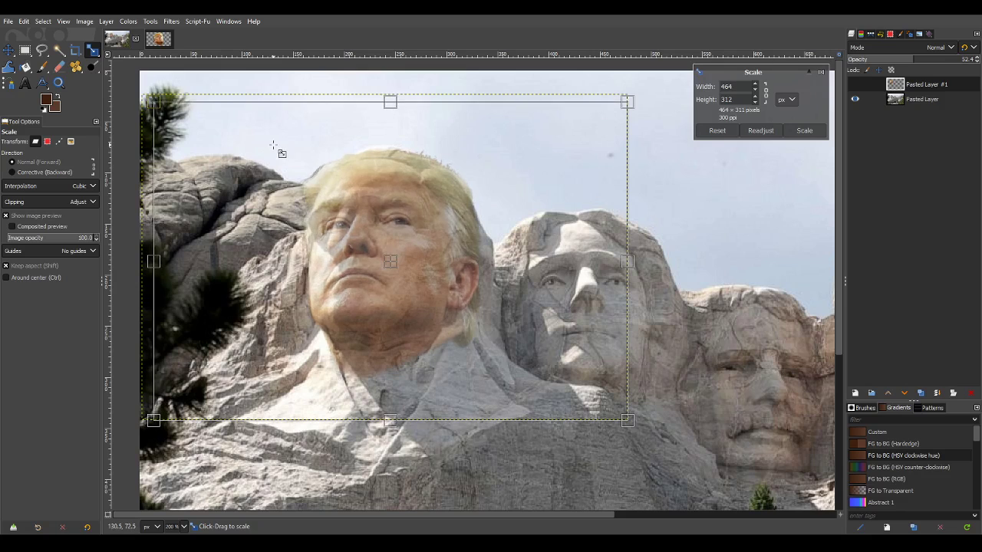
{"action": "left_click_drag", "start_coordinate": [542, 361], "coordinate": [531, 349]}
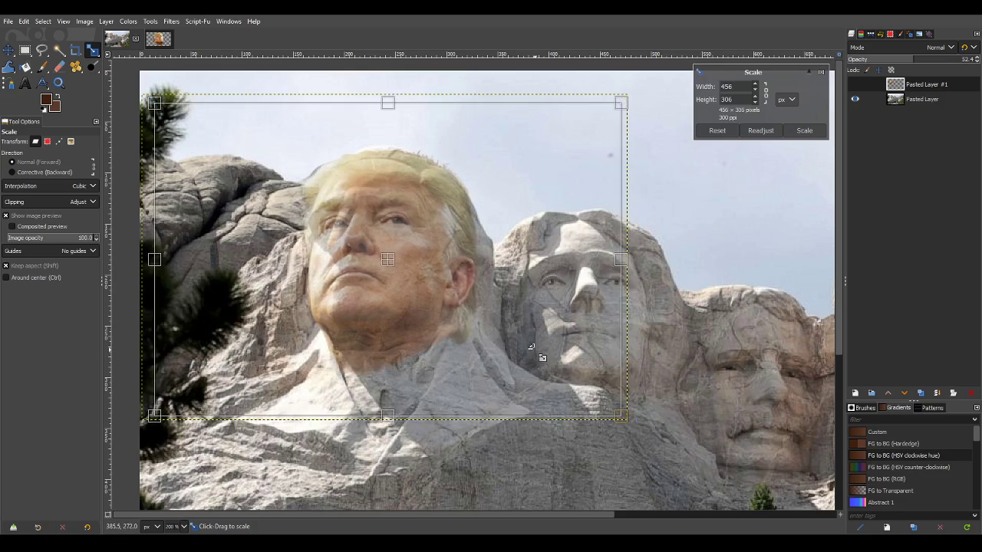
{"action": "key", "text": "Return"}
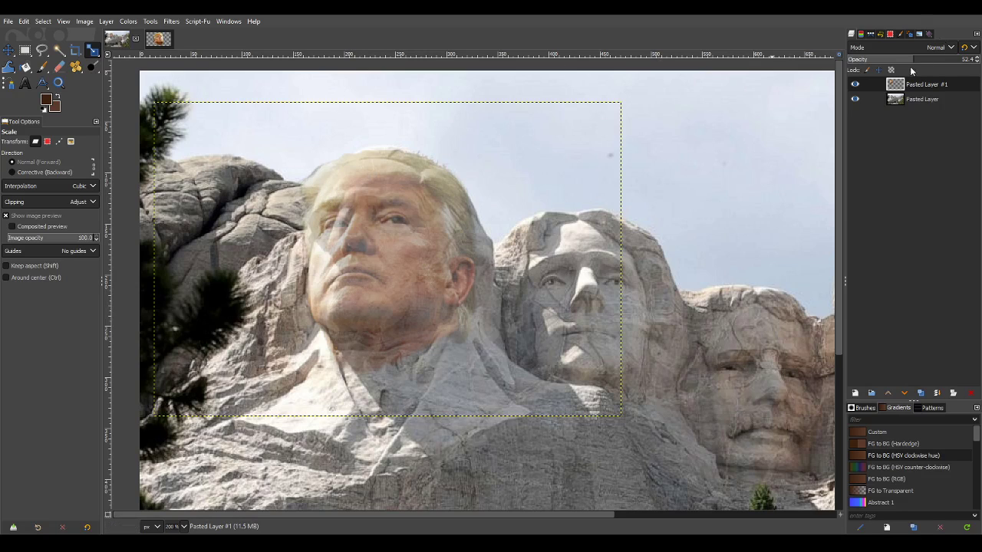
Vary the head layer's opacity between 0 and 100 to compare it with the carving, leaving it at 100.
{"action": "left_click_drag", "start_coordinate": [913, 60], "coordinate": [980, 61]}
{"action": "left_click_drag", "start_coordinate": [870, 61], "coordinate": [807, 61]}
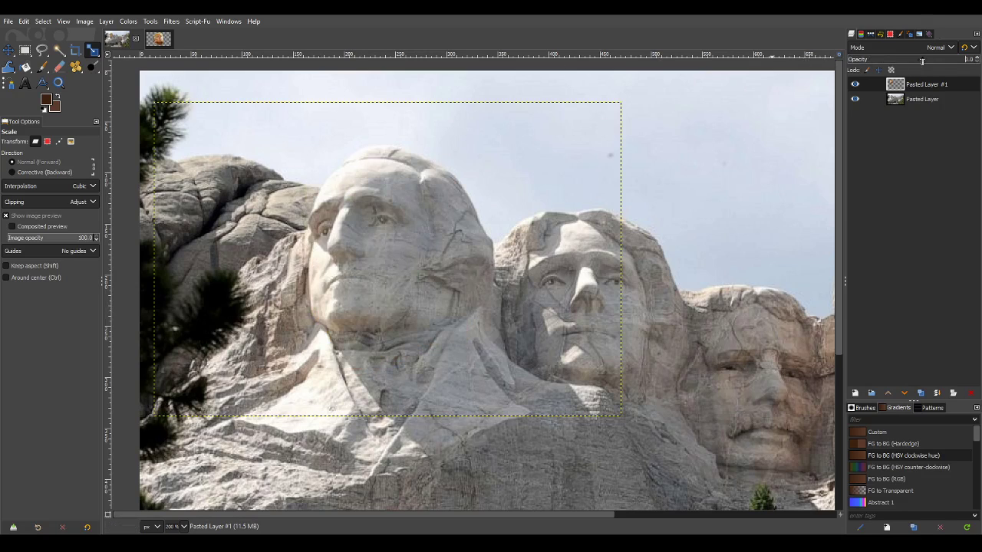
{"action": "left_click_drag", "start_coordinate": [923, 61], "coordinate": [980, 94]}
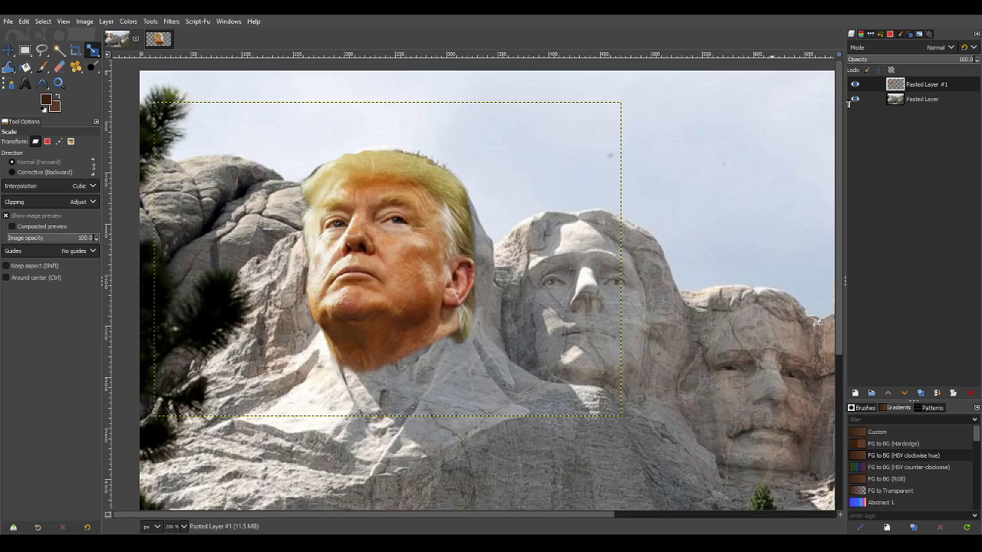
{"action": "left_click_drag", "start_coordinate": [848, 103], "coordinate": [808, 98]}
{"action": "left_click_drag", "start_coordinate": [970, 102], "coordinate": [979, 82]}
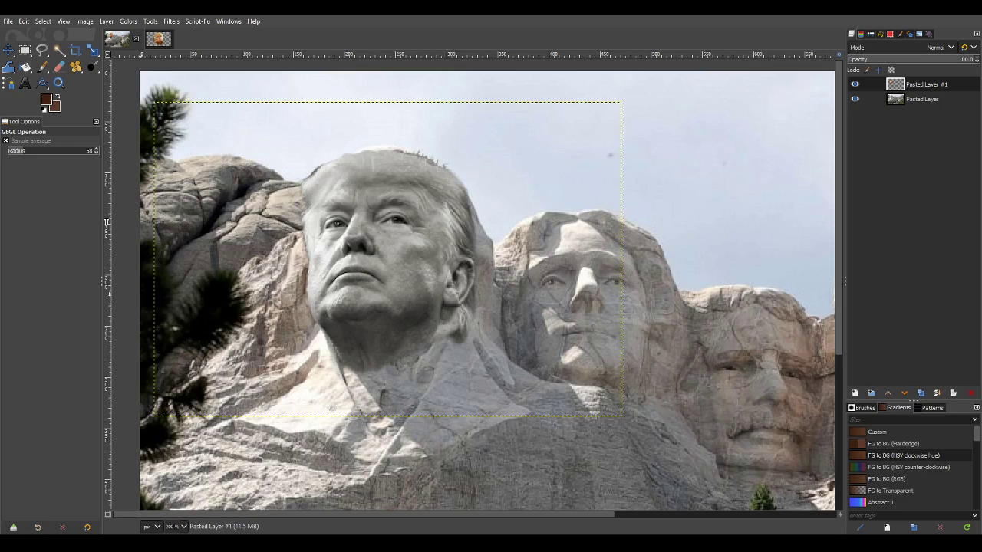
Examine the gray head's tone and edges against the surrounding carved faces and rock.
{"action": "scroll", "coordinate": [531, 366], "scroll_direction": "down", "scroll_amount": 3}
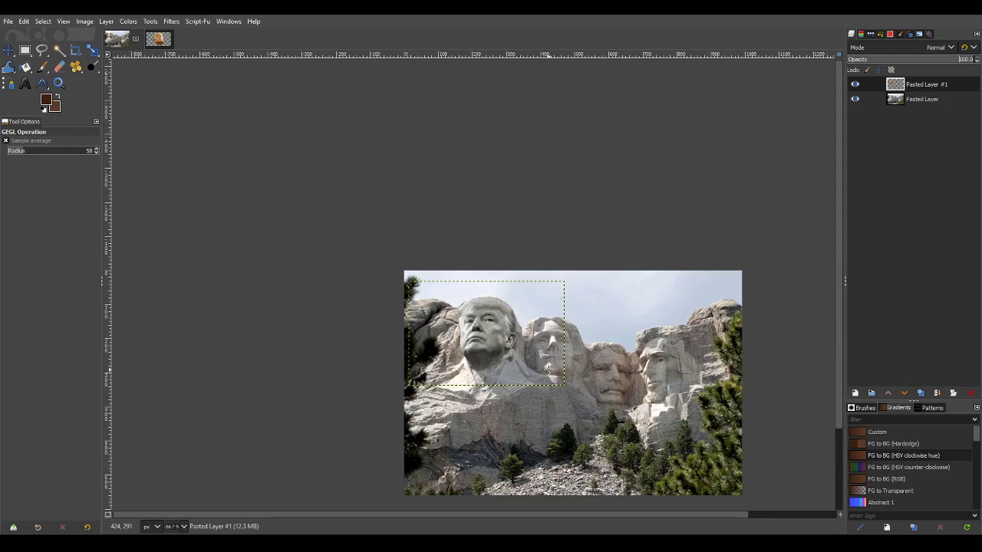
{"action": "scroll", "coordinate": [529, 367], "scroll_direction": "up", "scroll_amount": 2}
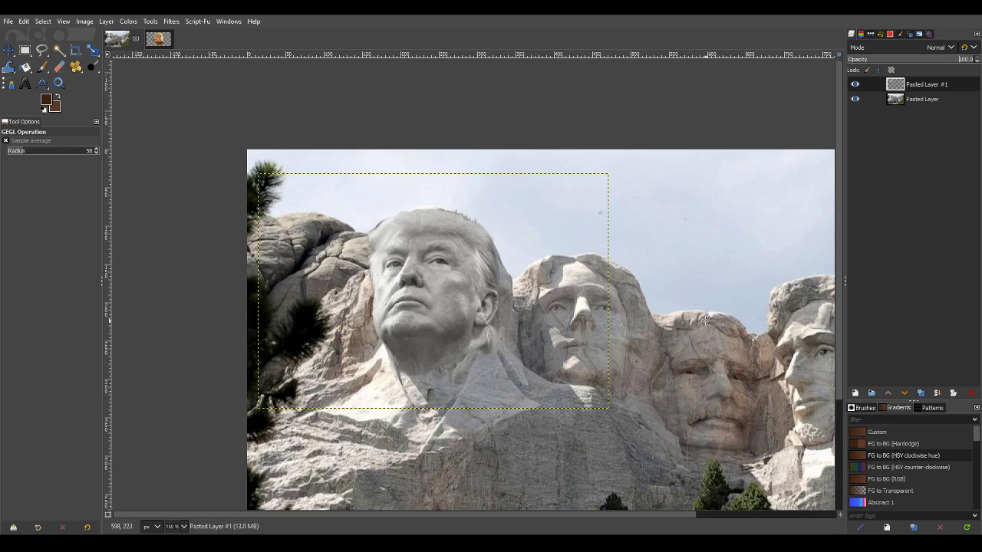
{"action": "scroll", "coordinate": [646, 353], "scroll_direction": "down", "scroll_amount": 2, "text": "ctrl"}
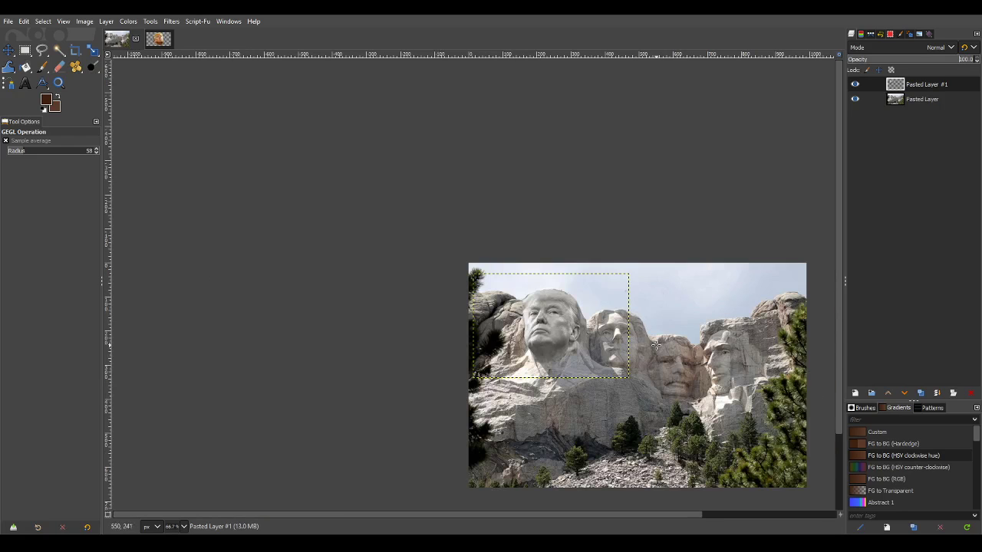
{"action": "scroll", "coordinate": [656, 345], "scroll_direction": "up", "scroll_amount": 2, "text": "ctrl"}
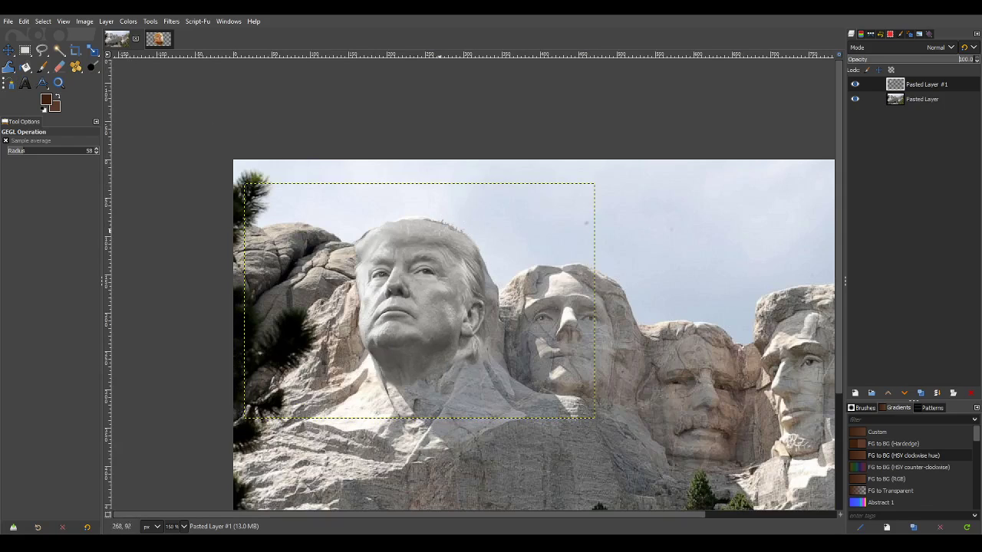
{"action": "scroll", "coordinate": [346, 285], "scroll_direction": "up", "scroll_amount": 2}
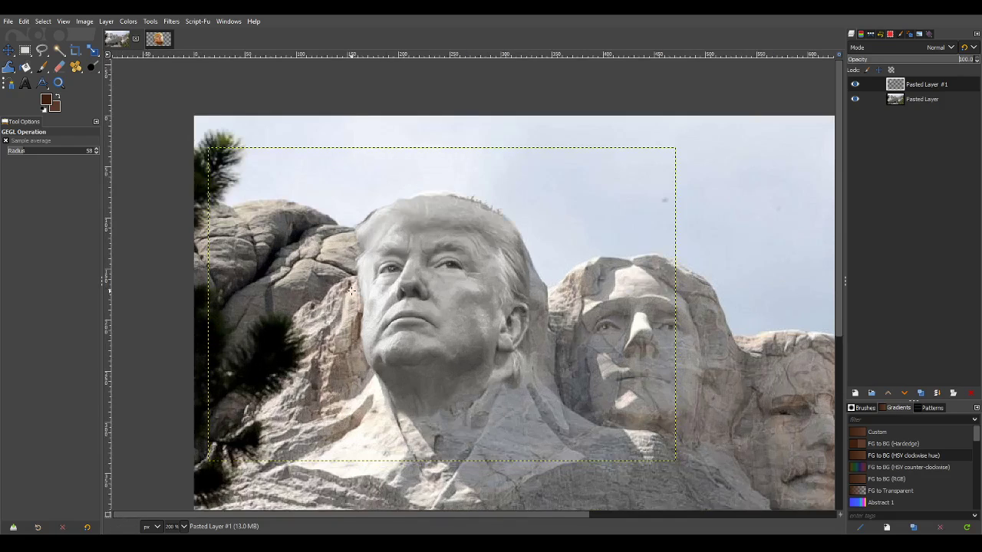
{"action": "scroll", "coordinate": [410, 362], "scroll_direction": "down", "scroll_amount": 2}
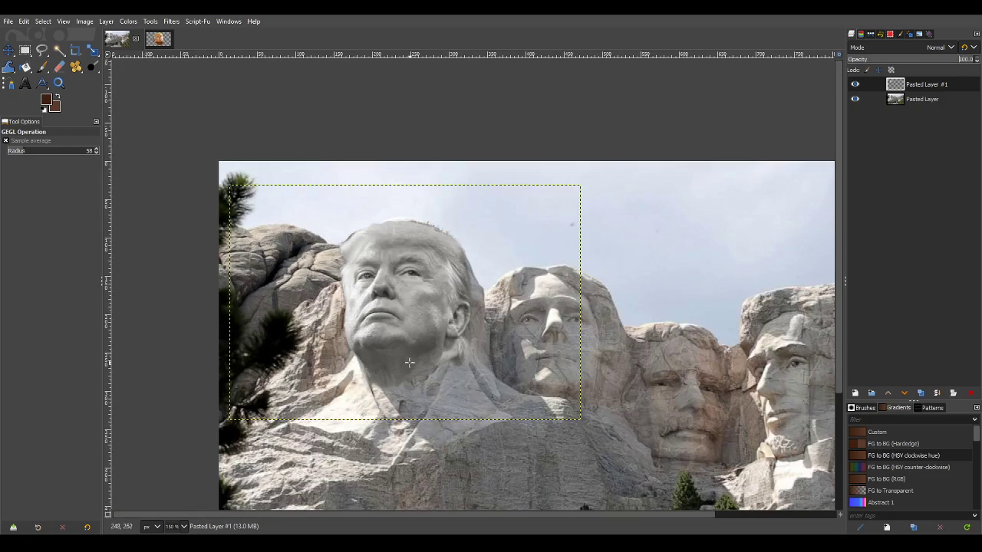
{"action": "scroll", "coordinate": [453, 338], "scroll_direction": "up", "scroll_amount": 1}
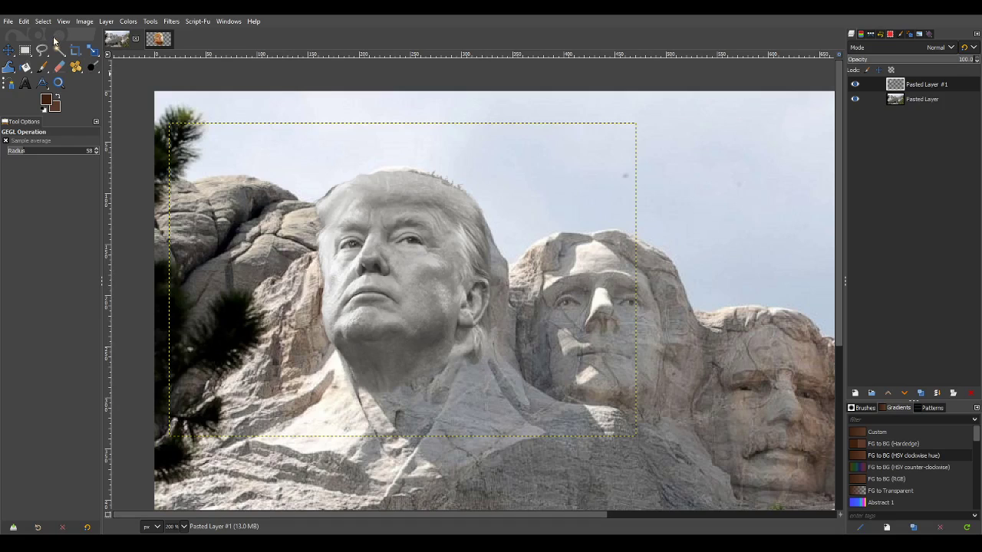
Draw a freehand selection around the left side of the head with its edges feathered by a radius of 42.9.
{"action": "left_click", "coordinate": [25, 49]}
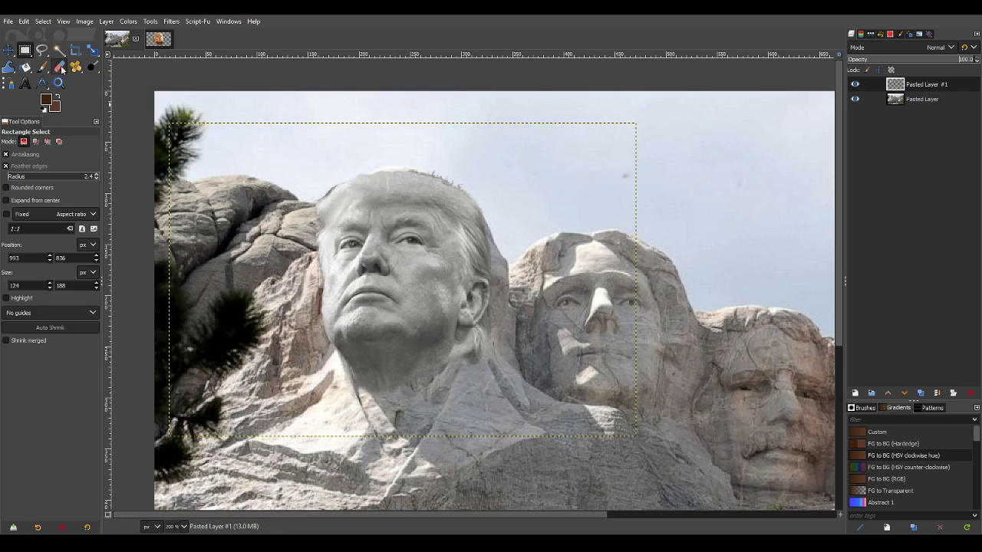
{"action": "left_click", "coordinate": [42, 50]}
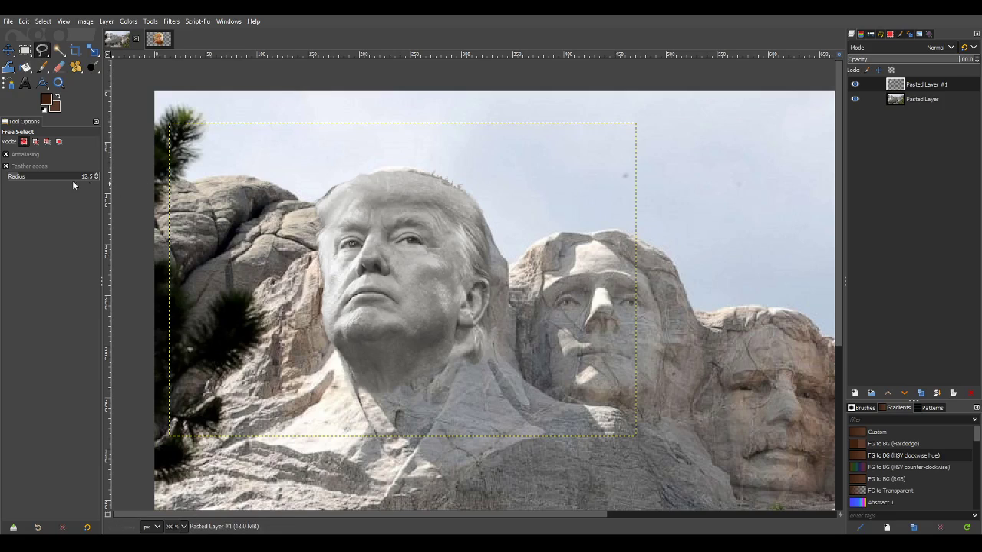
{"action": "left_click_drag", "start_coordinate": [35, 178], "coordinate": [46, 177]}
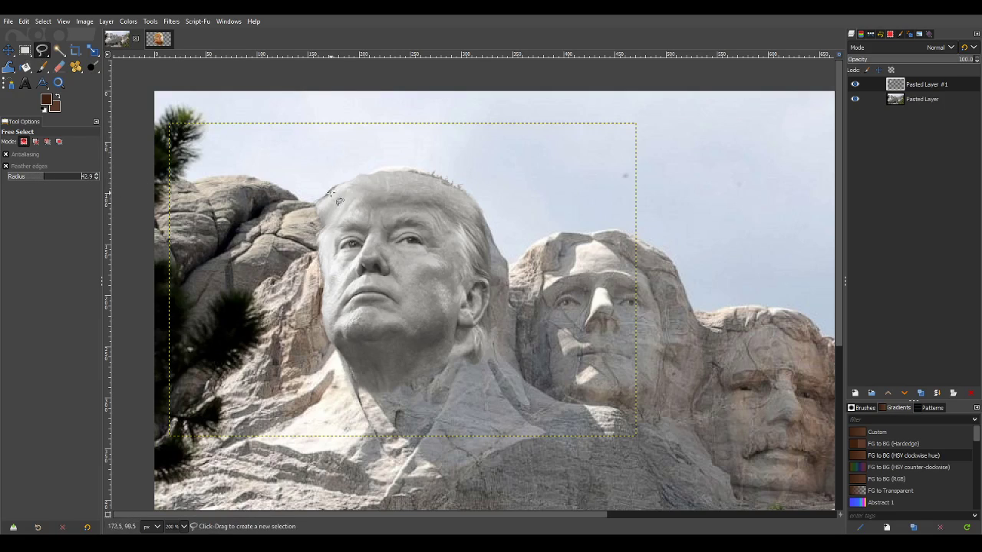
{"action": "mouse_move", "coordinate": [332, 146]}
{"action": "left_mouse_down"}
{"action": "mouse_move", "coordinate": [360, 264]}
{"action": "mouse_move", "coordinate": [338, 349]}
{"action": "mouse_move", "coordinate": [283, 364]}
{"action": "mouse_move", "coordinate": [264, 308]}
{"action": "mouse_move", "coordinate": [257, 176]}
{"action": "mouse_move", "coordinate": [298, 129]}
{"action": "left_mouse_up"}
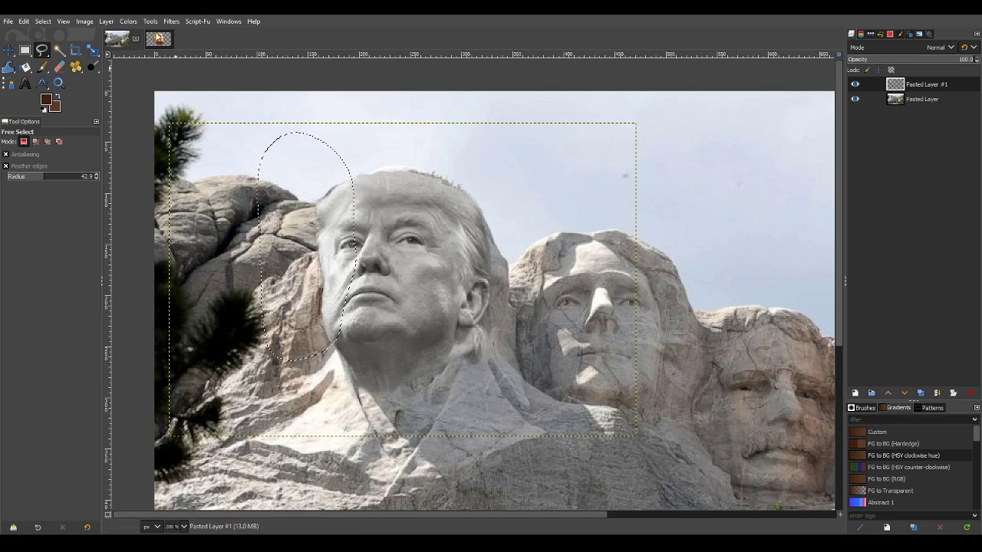
Colorize the selected left side of the head with a muted stone tint and clear the selection.
{"action": "left_click", "coordinate": [125, 23]}
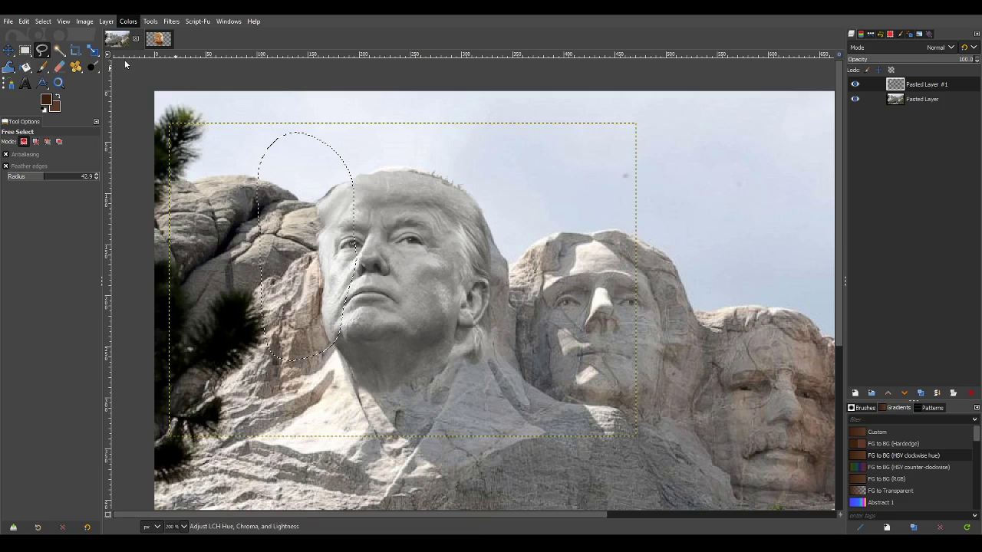
{"action": "left_click", "coordinate": [149, 294]}
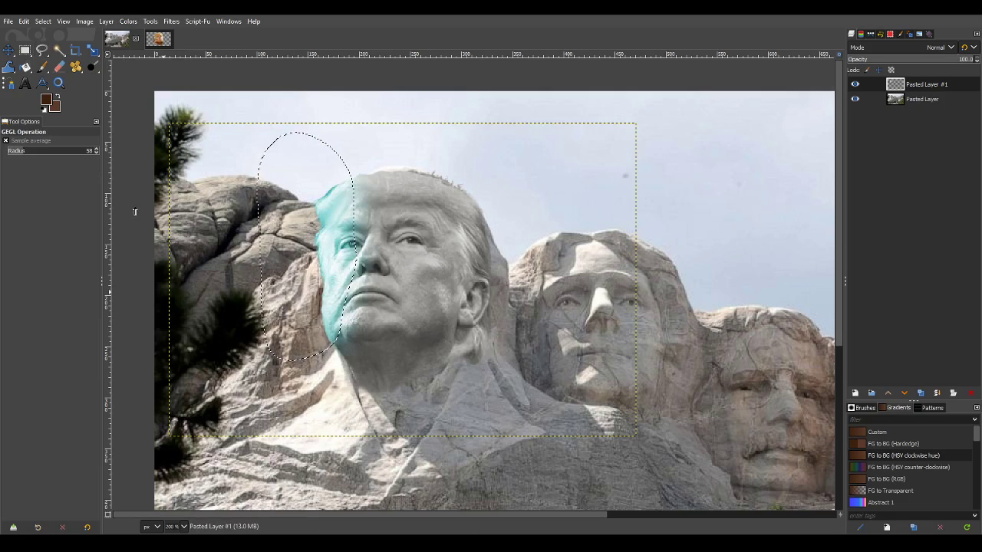
{"action": "left_click_drag", "start_coordinate": [135, 212], "coordinate": [117, 212]}
{"action": "key", "text": "ctrl+z"}
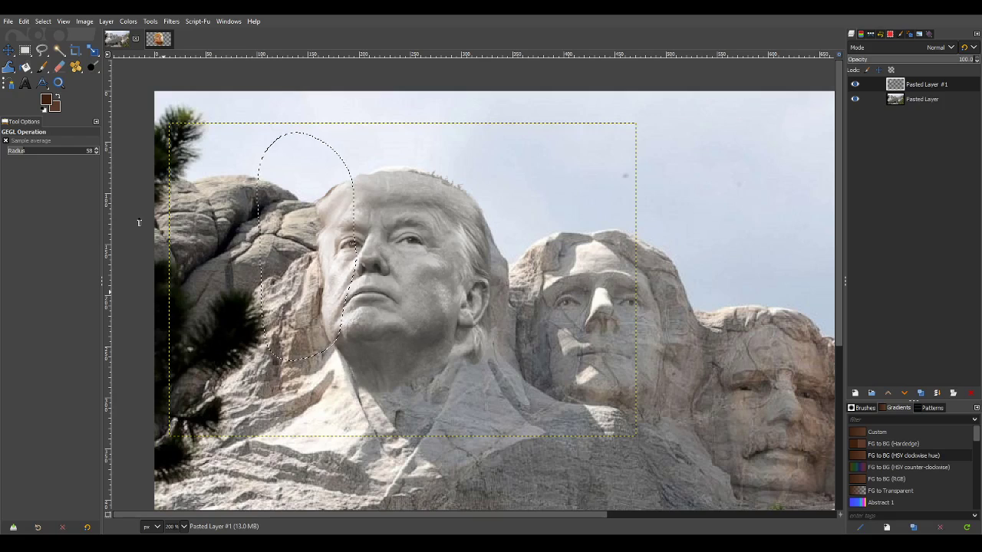
{"action": "key", "text": "ctrl+shift+a"}
{"action": "key", "text": "ctrl+shift+a"}
{"action": "key", "text": "1"}
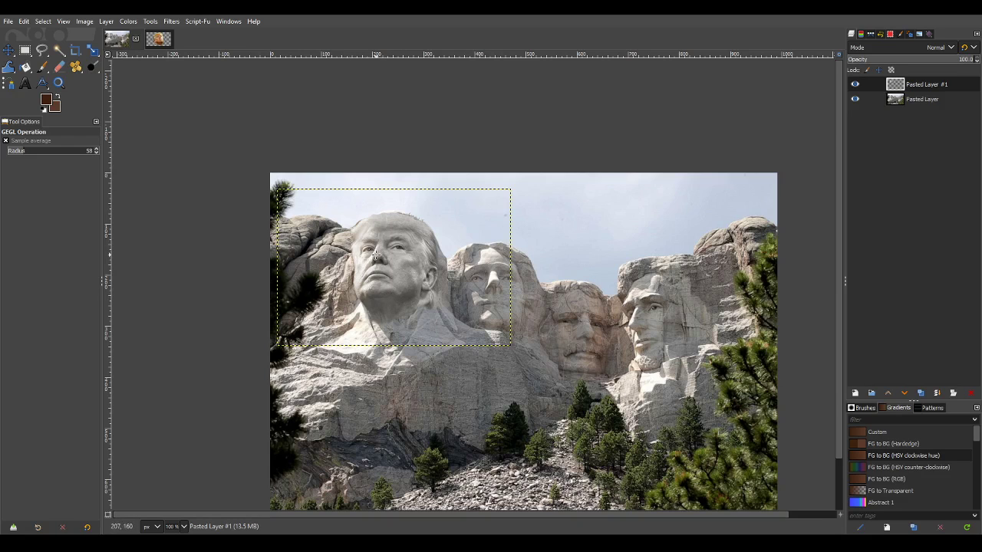
{"action": "key", "text": "2"}
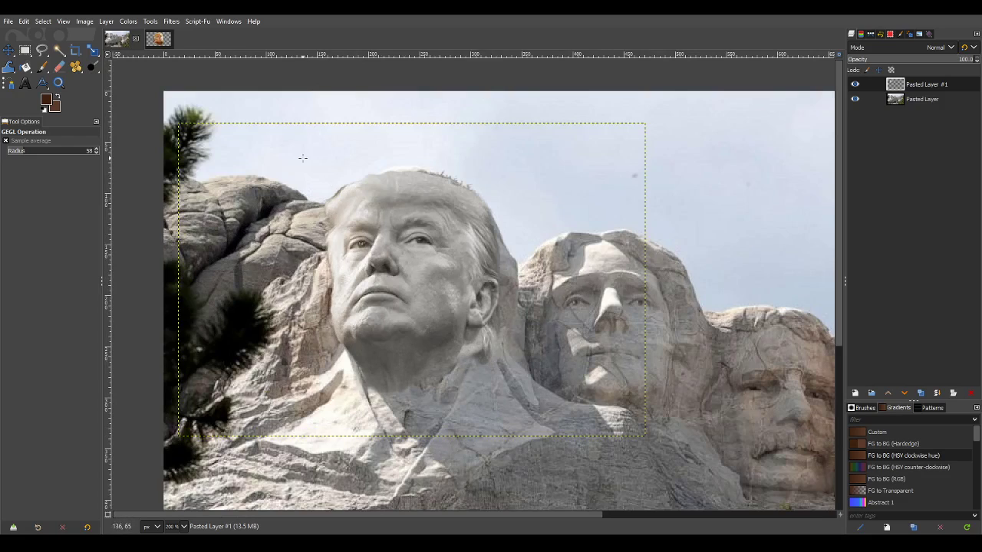
Outline the strip outside the head's upper-left contour with a freehand selection feathered by 4.8, cut it away and deselect.
{"action": "left_click", "coordinate": [26, 50]}
{"action": "left_click", "coordinate": [42, 50]}
{"action": "left_click_drag", "start_coordinate": [39, 178], "coordinate": [12, 182]}
{"action": "scroll", "coordinate": [235, 187], "scroll_direction": "up", "scroll_amount": 1}
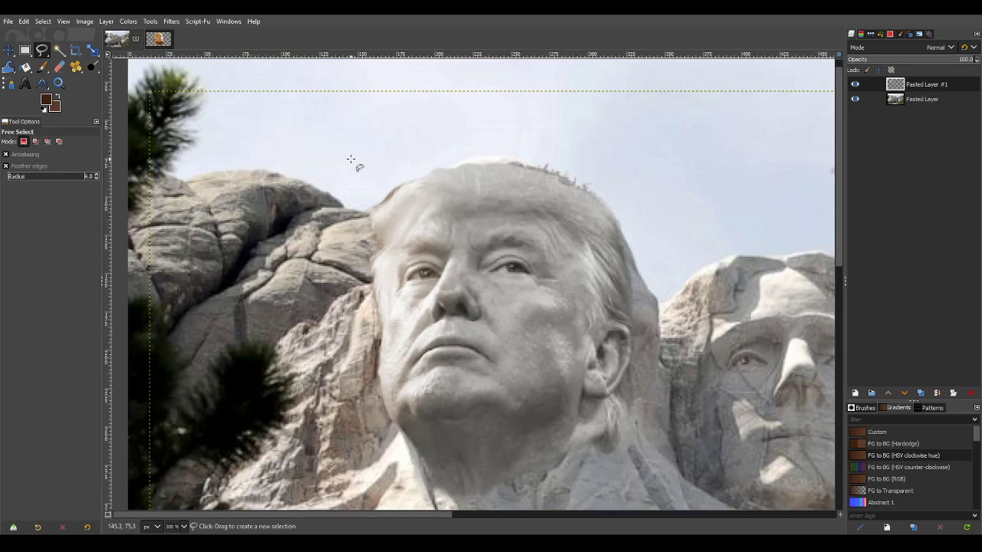
{"action": "mouse_move", "coordinate": [458, 160]}
{"action": "left_mouse_down"}
{"action": "mouse_move", "coordinate": [385, 202]}
{"action": "mouse_move", "coordinate": [374, 233]}
{"action": "mouse_move", "coordinate": [300, 284]}
{"action": "left_mouse_up"}
{"action": "left_click", "coordinate": [364, 107]}
{"action": "left_click", "coordinate": [466, 110]}
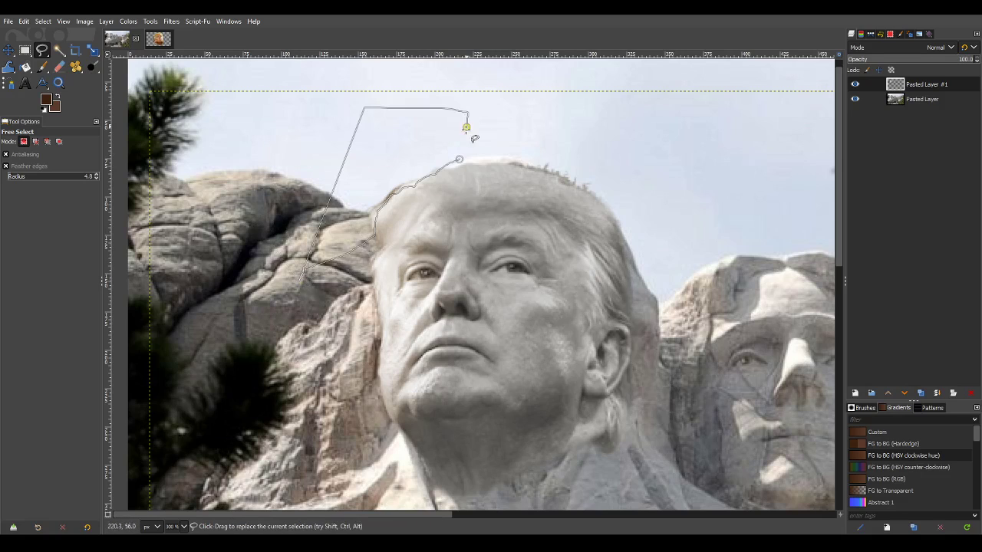
{"action": "double_click", "coordinate": [467, 128]}
{"action": "key", "text": "ctrl+x"}
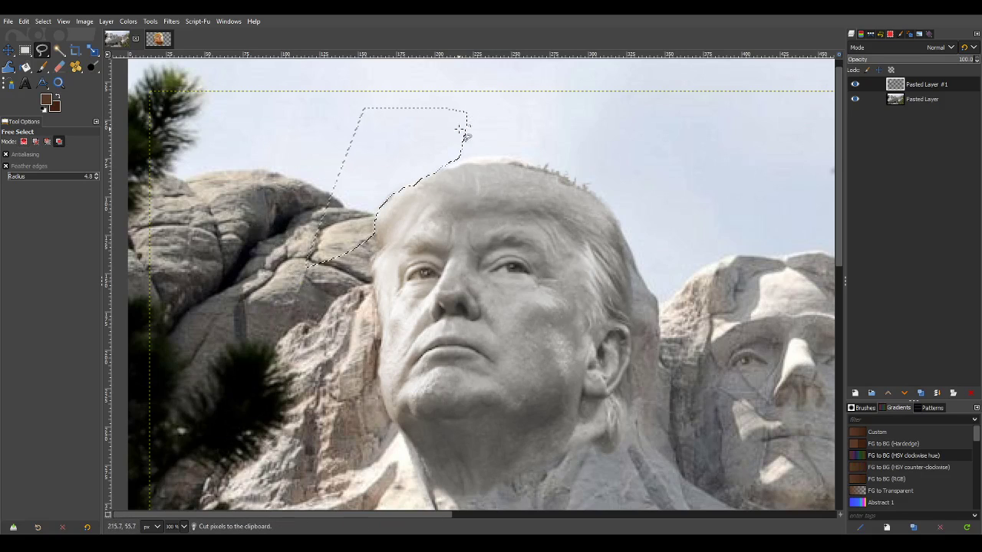
{"action": "key", "text": "ctrl+shift+a"}
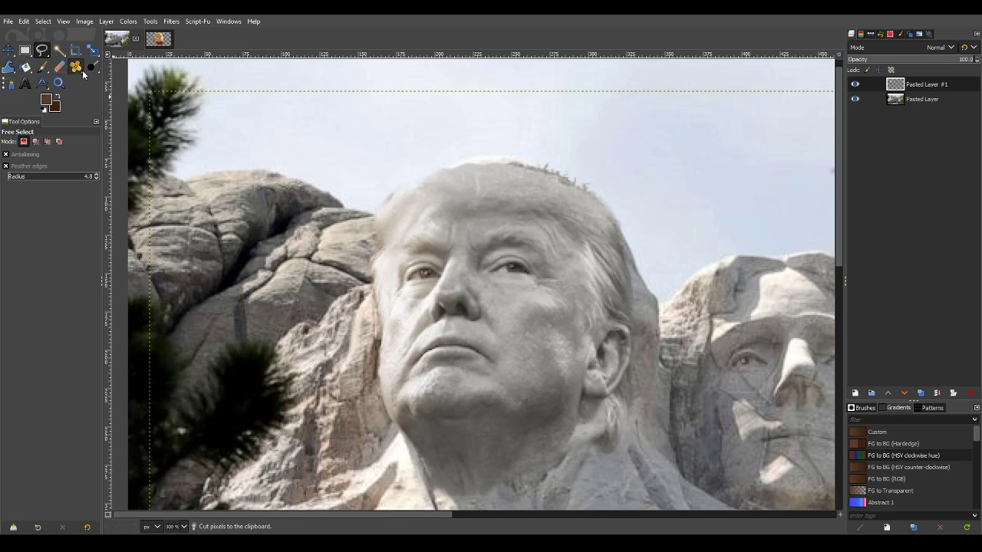
Soften the head's left temple and brow with a size 51 soft eraser, undoing strokes that cut too far into the forehead.
{"action": "left_click", "coordinate": [59, 67]}
{"action": "left_click_drag", "start_coordinate": [23, 189], "coordinate": [10, 189]}
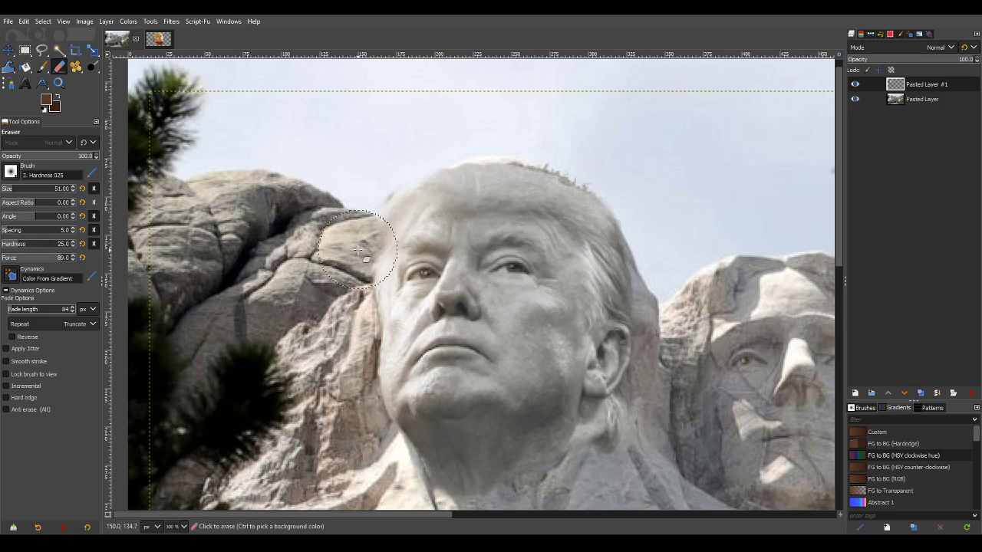
{"action": "left_click_drag", "start_coordinate": [354, 239], "coordinate": [364, 243]}
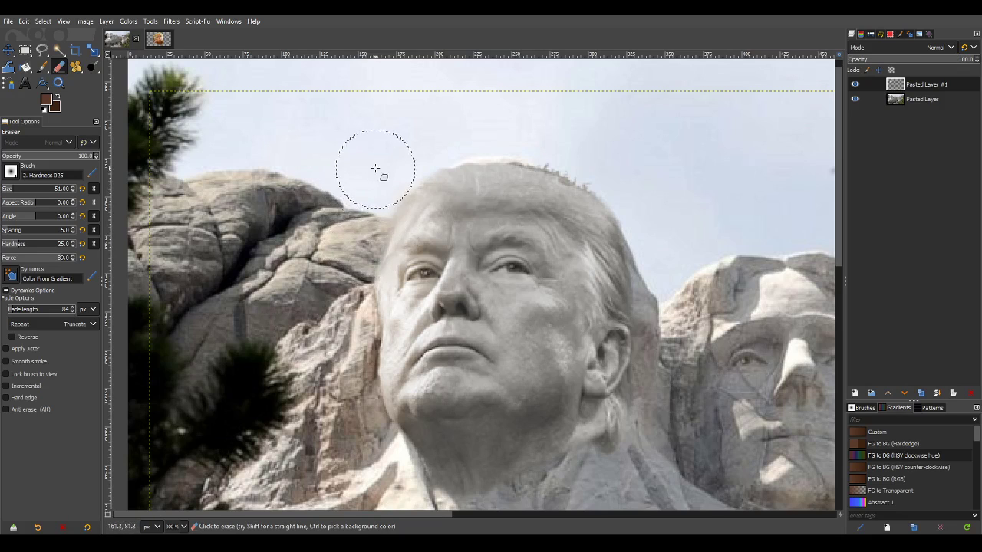
{"action": "key", "text": "ctrl+z"}
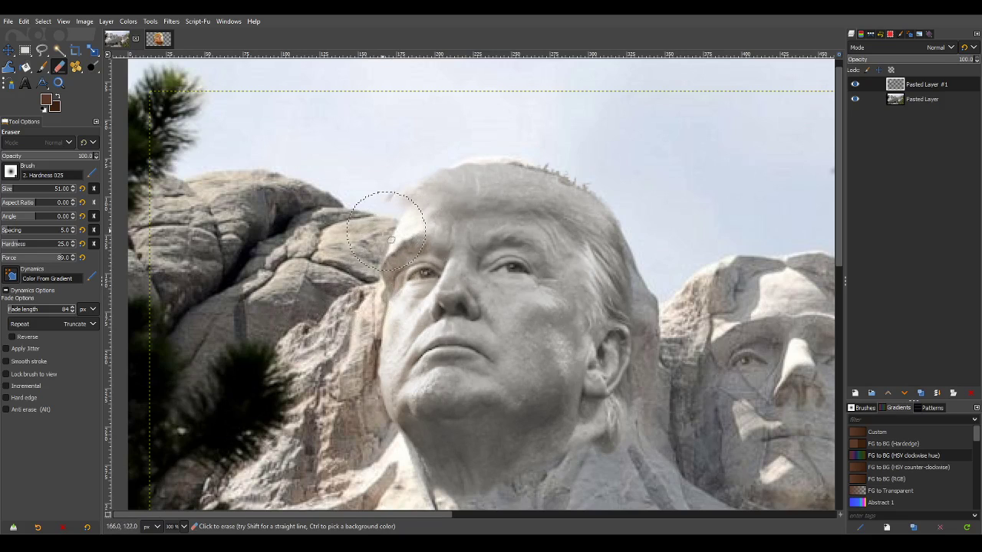
{"action": "key", "text": "ctrl+z"}
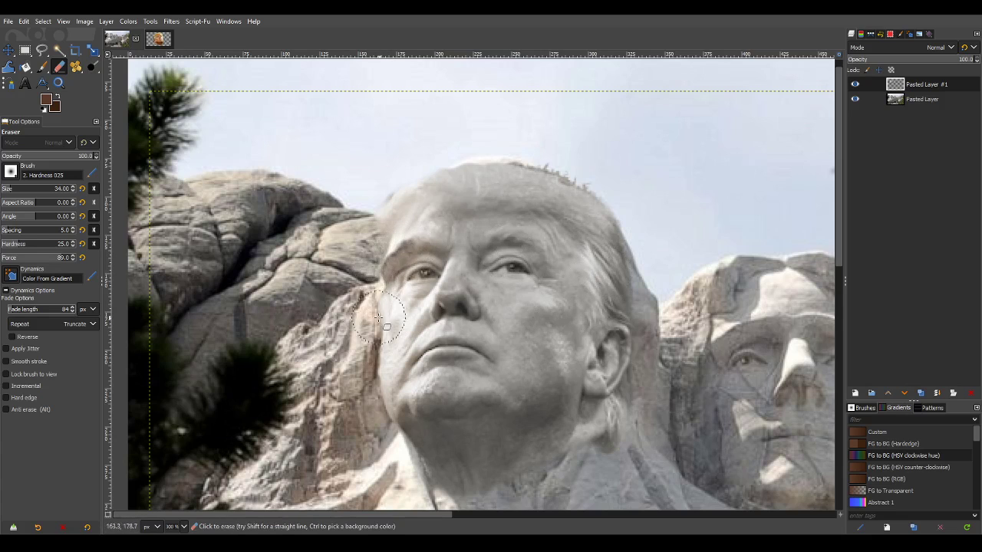
Erase the left cheek's outer edge and the neck below the jaw with a size 34 eraser to reveal the carved stone.
{"action": "scroll", "coordinate": [378, 317], "scroll_direction": "down", "scroll_amount": 1}
{"action": "scroll", "coordinate": [374, 299], "scroll_direction": "up", "scroll_amount": 2}
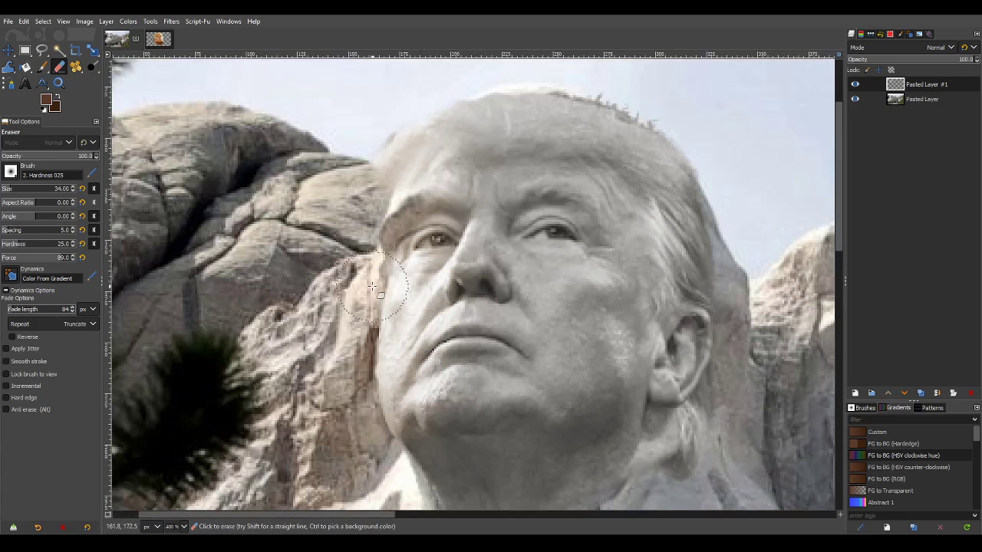
{"action": "mouse_move", "coordinate": [371, 286]}
{"action": "left_mouse_down"}
{"action": "mouse_move", "coordinate": [371, 370]}
{"action": "mouse_move", "coordinate": [388, 445]}
{"action": "left_mouse_up"}
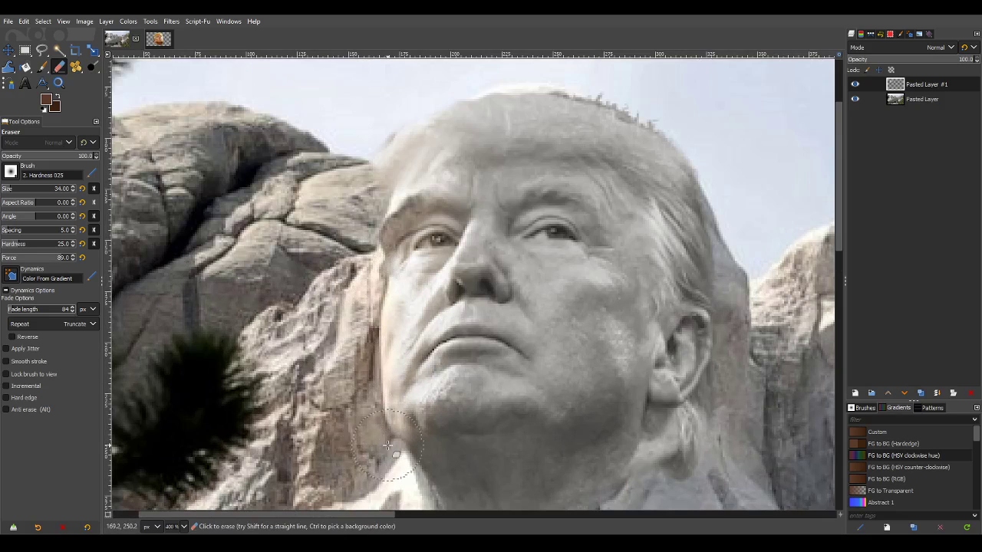
{"action": "scroll", "coordinate": [391, 416], "scroll_direction": "down", "scroll_amount": 5}
{"action": "scroll", "coordinate": [383, 368], "scroll_direction": "up", "scroll_amount": 3}
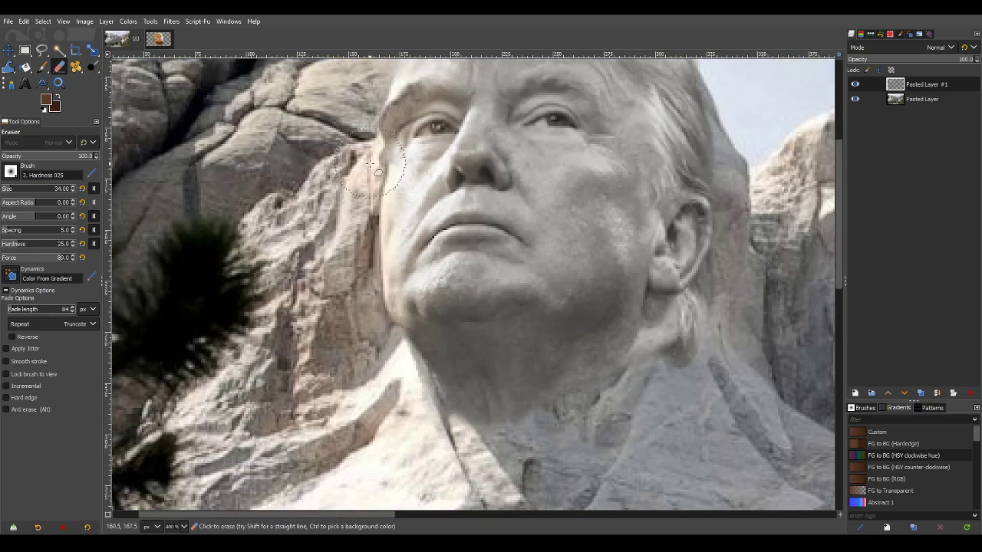
{"action": "mouse_move", "coordinate": [374, 221]}
{"action": "left_mouse_down"}
{"action": "mouse_move", "coordinate": [386, 281]}
{"action": "mouse_move", "coordinate": [379, 178]}
{"action": "mouse_move", "coordinate": [388, 193]}
{"action": "mouse_move", "coordinate": [408, 182]}
{"action": "mouse_move", "coordinate": [400, 210]}
{"action": "mouse_move", "coordinate": [396, 180]}
{"action": "mouse_move", "coordinate": [383, 167]}
{"action": "mouse_move", "coordinate": [393, 330]}
{"action": "mouse_move", "coordinate": [399, 315]}
{"action": "mouse_move", "coordinate": [453, 325]}
{"action": "mouse_move", "coordinate": [407, 318]}
{"action": "mouse_move", "coordinate": [433, 321]}
{"action": "mouse_move", "coordinate": [468, 299]}
{"action": "mouse_move", "coordinate": [443, 297]}
{"action": "mouse_move", "coordinate": [465, 280]}
{"action": "mouse_move", "coordinate": [451, 274]}
{"action": "mouse_move", "coordinate": [501, 296]}
{"action": "mouse_move", "coordinate": [447, 333]}
{"action": "mouse_move", "coordinate": [440, 364]}
{"action": "mouse_move", "coordinate": [476, 423]}
{"action": "mouse_move", "coordinate": [545, 476]}
{"action": "mouse_move", "coordinate": [467, 352]}
{"action": "mouse_move", "coordinate": [556, 419]}
{"action": "mouse_move", "coordinate": [515, 364]}
{"action": "mouse_move", "coordinate": [638, 380]}
{"action": "mouse_move", "coordinate": [622, 392]}
{"action": "mouse_move", "coordinate": [582, 378]}
{"action": "mouse_move", "coordinate": [604, 367]}
{"action": "mouse_move", "coordinate": [609, 381]}
{"action": "mouse_move", "coordinate": [644, 333]}
{"action": "mouse_move", "coordinate": [635, 349]}
{"action": "mouse_move", "coordinate": [643, 334]}
{"action": "mouse_move", "coordinate": [642, 358]}
{"action": "left_mouse_up"}
{"action": "left_click_drag", "start_coordinate": [635, 324], "coordinate": [605, 353]}
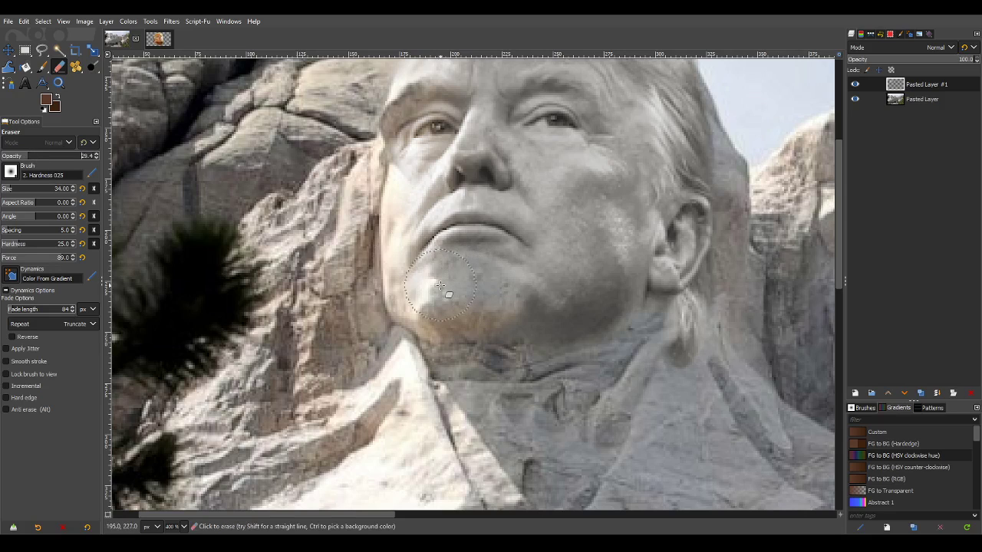
Partially erase the chin, the cheek and the hair below the ear at 29.4 eraser opacity so the rock texture shows through.
{"action": "mouse_move", "coordinate": [414, 306]}
{"action": "left_mouse_down"}
{"action": "mouse_move", "coordinate": [430, 268]}
{"action": "mouse_move", "coordinate": [461, 263]}
{"action": "left_mouse_up"}
{"action": "mouse_move", "coordinate": [569, 226]}
{"action": "left_mouse_down"}
{"action": "mouse_move", "coordinate": [544, 163]}
{"action": "mouse_move", "coordinate": [588, 179]}
{"action": "mouse_move", "coordinate": [613, 175]}
{"action": "mouse_move", "coordinate": [609, 243]}
{"action": "left_mouse_up"}
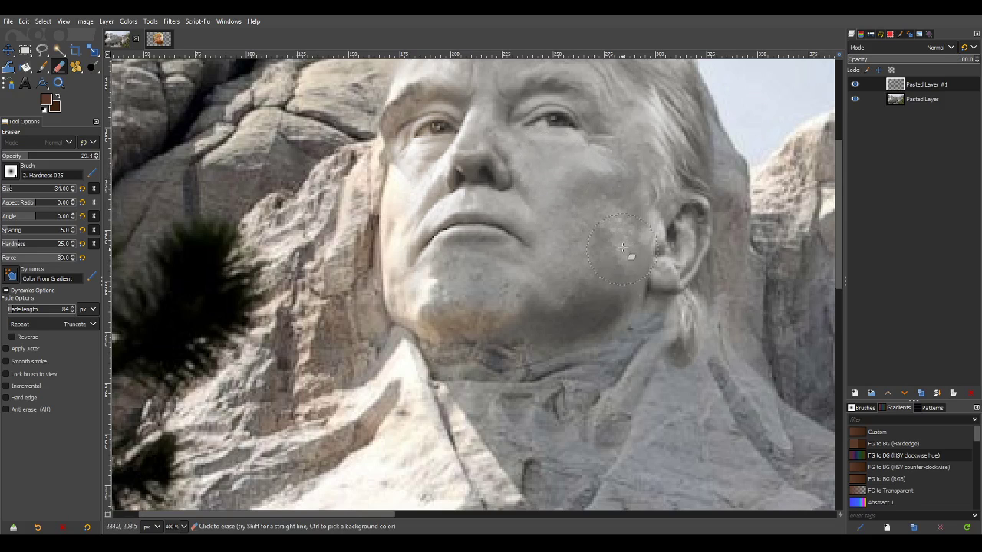
{"action": "mouse_move", "coordinate": [633, 188]}
{"action": "left_mouse_down"}
{"action": "mouse_move", "coordinate": [611, 303]}
{"action": "mouse_move", "coordinate": [675, 357]}
{"action": "mouse_move", "coordinate": [674, 395]}
{"action": "mouse_move", "coordinate": [703, 316]}
{"action": "mouse_move", "coordinate": [688, 349]}
{"action": "left_mouse_up"}
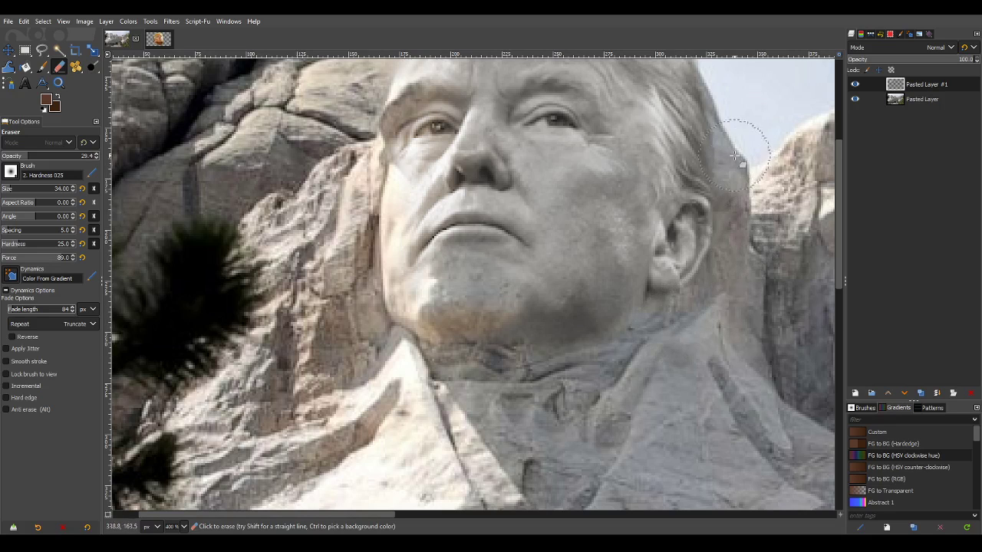
Fade the head's outer contour over the crown with the eraser, undoing the last strokes along the forehead.
{"action": "scroll", "coordinate": [728, 115], "scroll_direction": "up", "scroll_amount": 3}
{"action": "mouse_move", "coordinate": [751, 385]}
{"action": "left_mouse_down"}
{"action": "mouse_move", "coordinate": [659, 246]}
{"action": "mouse_move", "coordinate": [657, 207]}
{"action": "mouse_move", "coordinate": [672, 231]}
{"action": "mouse_move", "coordinate": [576, 185]}
{"action": "mouse_move", "coordinate": [673, 231]}
{"action": "mouse_move", "coordinate": [605, 190]}
{"action": "mouse_move", "coordinate": [678, 244]}
{"action": "mouse_move", "coordinate": [549, 171]}
{"action": "mouse_move", "coordinate": [626, 217]}
{"action": "mouse_move", "coordinate": [543, 183]}
{"action": "mouse_move", "coordinate": [566, 199]}
{"action": "mouse_move", "coordinate": [550, 198]}
{"action": "mouse_move", "coordinate": [689, 264]}
{"action": "mouse_move", "coordinate": [620, 218]}
{"action": "mouse_move", "coordinate": [665, 249]}
{"action": "mouse_move", "coordinate": [692, 284]}
{"action": "mouse_move", "coordinate": [652, 249]}
{"action": "mouse_move", "coordinate": [738, 330]}
{"action": "mouse_move", "coordinate": [748, 357]}
{"action": "mouse_move", "coordinate": [734, 325]}
{"action": "mouse_move", "coordinate": [568, 141]}
{"action": "mouse_move", "coordinate": [495, 186]}
{"action": "mouse_move", "coordinate": [494, 203]}
{"action": "mouse_move", "coordinate": [542, 195]}
{"action": "mouse_move", "coordinate": [500, 207]}
{"action": "mouse_move", "coordinate": [469, 201]}
{"action": "mouse_move", "coordinate": [448, 221]}
{"action": "mouse_move", "coordinate": [469, 210]}
{"action": "mouse_move", "coordinate": [464, 202]}
{"action": "mouse_move", "coordinate": [365, 261]}
{"action": "mouse_move", "coordinate": [382, 241]}
{"action": "mouse_move", "coordinate": [372, 263]}
{"action": "mouse_move", "coordinate": [425, 234]}
{"action": "mouse_move", "coordinate": [389, 276]}
{"action": "mouse_move", "coordinate": [451, 228]}
{"action": "left_mouse_up"}
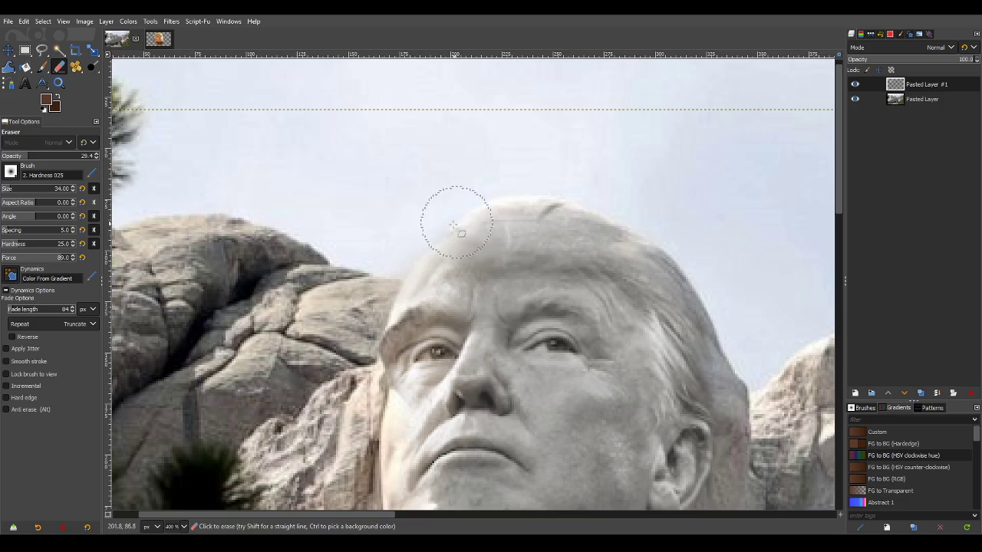
{"action": "scroll", "coordinate": [452, 307], "scroll_direction": "down", "scroll_amount": 2, "text": "ctrl"}
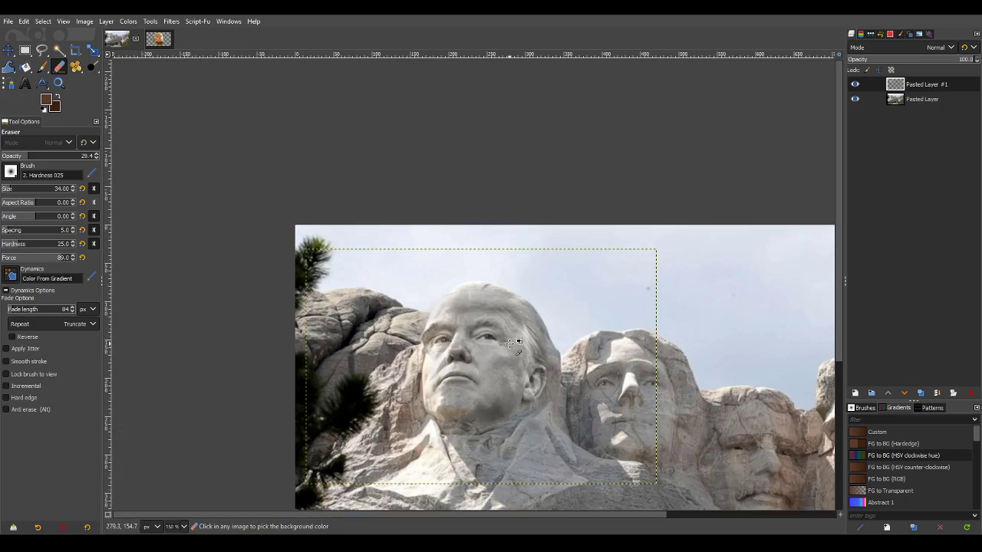
{"action": "scroll", "coordinate": [509, 343], "scroll_direction": "up", "scroll_amount": 3, "text": "ctrl"}
{"action": "key", "text": "ctrl+z"}
{"action": "key", "text": "ctrl+z"}
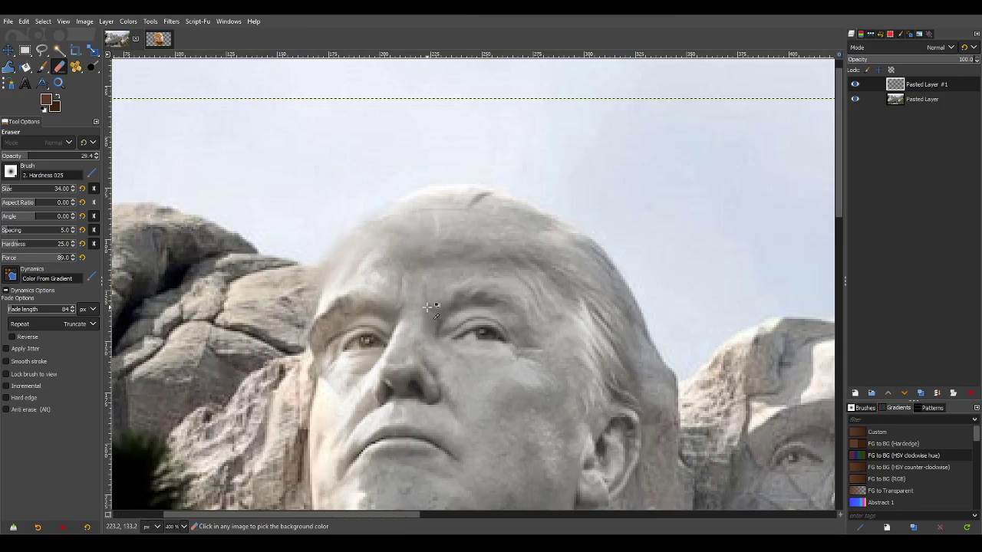
{"action": "key", "text": "ctrl+z"}
{"action": "key", "text": "ctrl+z"}
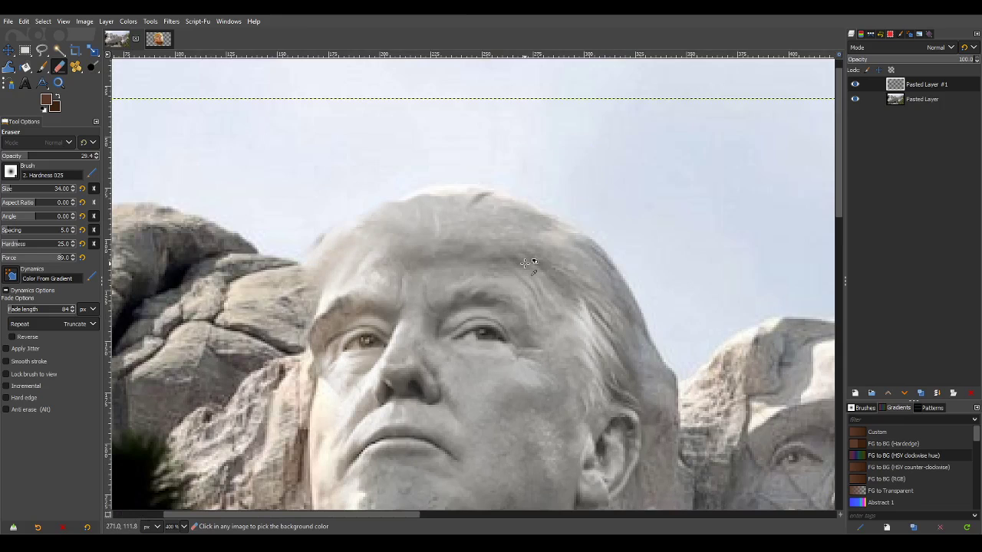
{"action": "key", "text": "ctrl+z"}
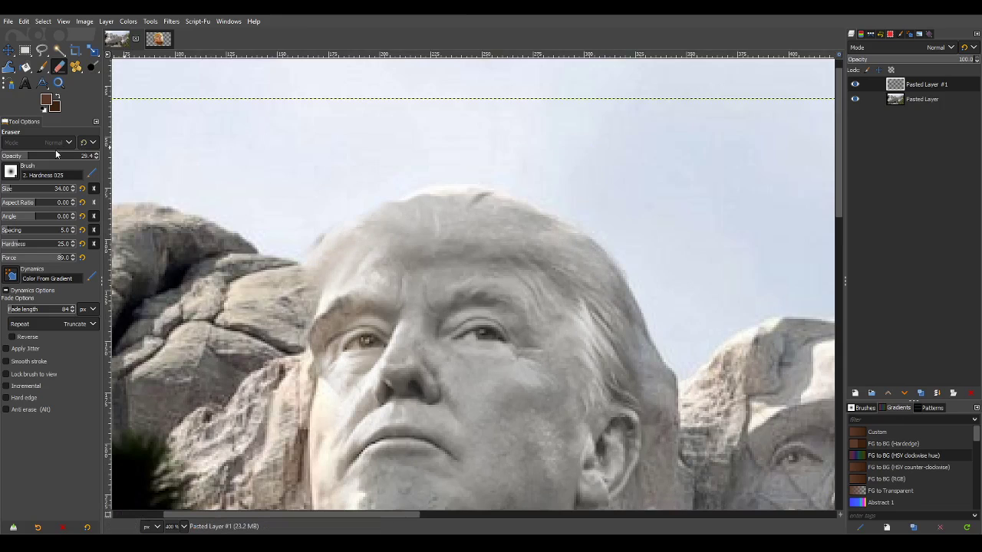
Warp the top of the hair outward with Move pixels at size 73.15 so it covers the carved crown underneath.
{"action": "left_click", "coordinate": [10, 68]}
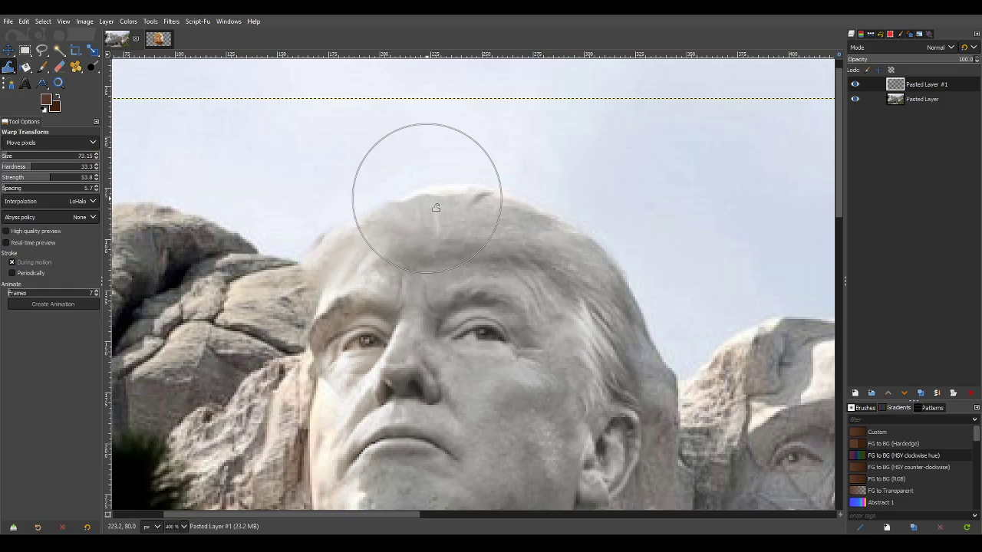
{"action": "mouse_move", "coordinate": [446, 188]}
{"action": "left_mouse_down"}
{"action": "mouse_move", "coordinate": [489, 192]}
{"action": "mouse_move", "coordinate": [471, 186]}
{"action": "mouse_move", "coordinate": [529, 171]}
{"action": "mouse_move", "coordinate": [541, 197]}
{"action": "mouse_move", "coordinate": [560, 197]}
{"action": "mouse_move", "coordinate": [564, 217]}
{"action": "left_mouse_up"}
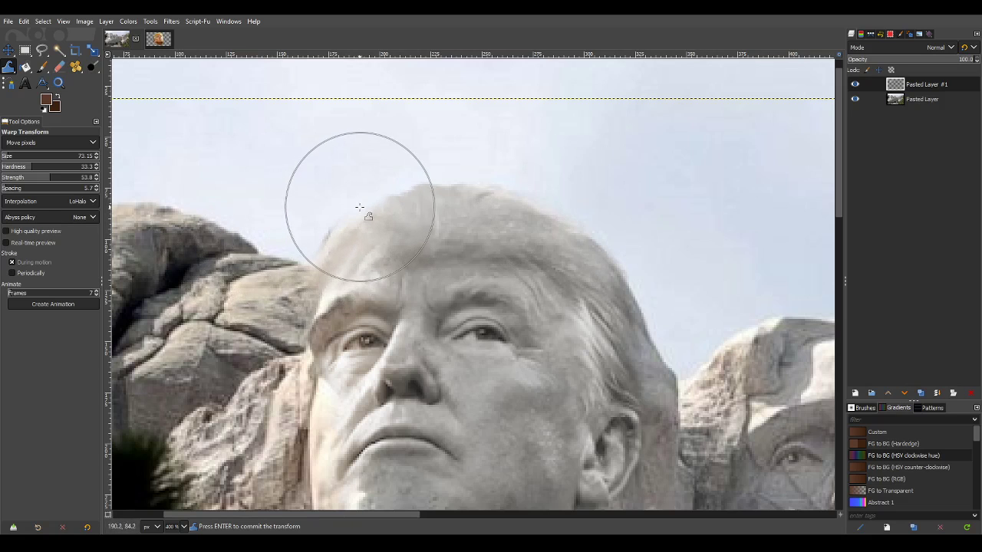
{"action": "key", "text": "minus"}
{"action": "key", "text": "minus"}
{"action": "key", "text": "minus"}
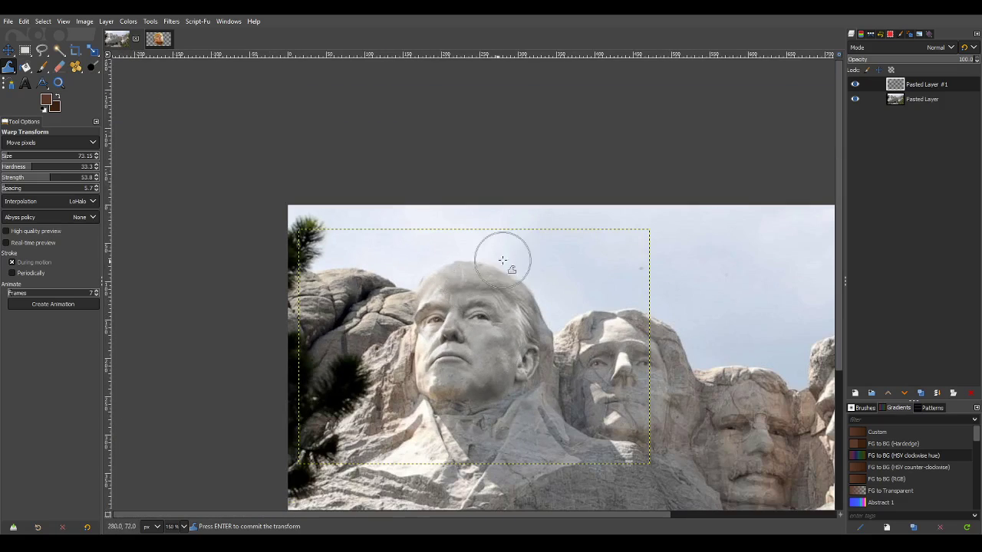
{"action": "key", "text": "plus"}
{"action": "key", "text": "plus"}
{"action": "key", "text": "plus"}
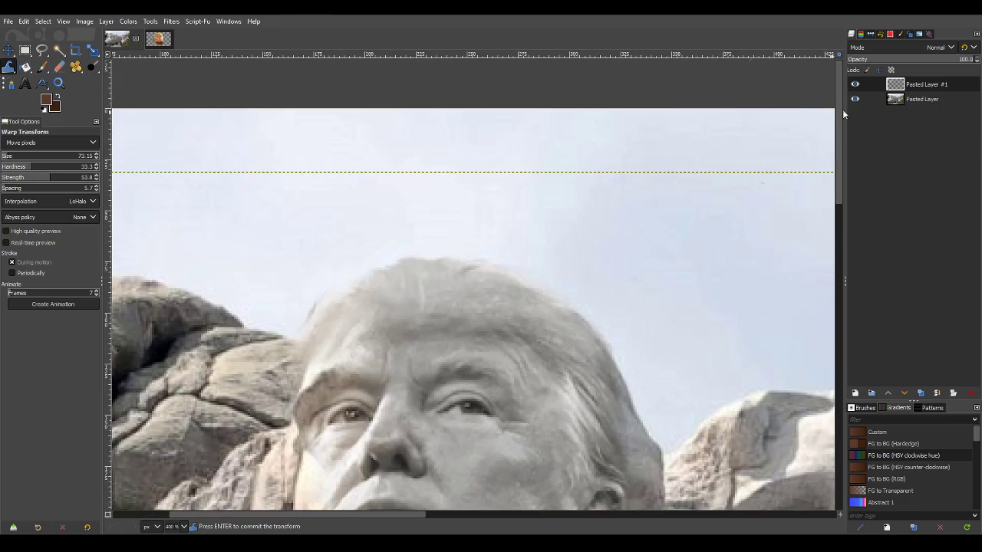
Lighten the left part of the forehead and hair by dodging the midtones with a size 103 brush.
{"action": "left_click", "coordinate": [97, 69]}
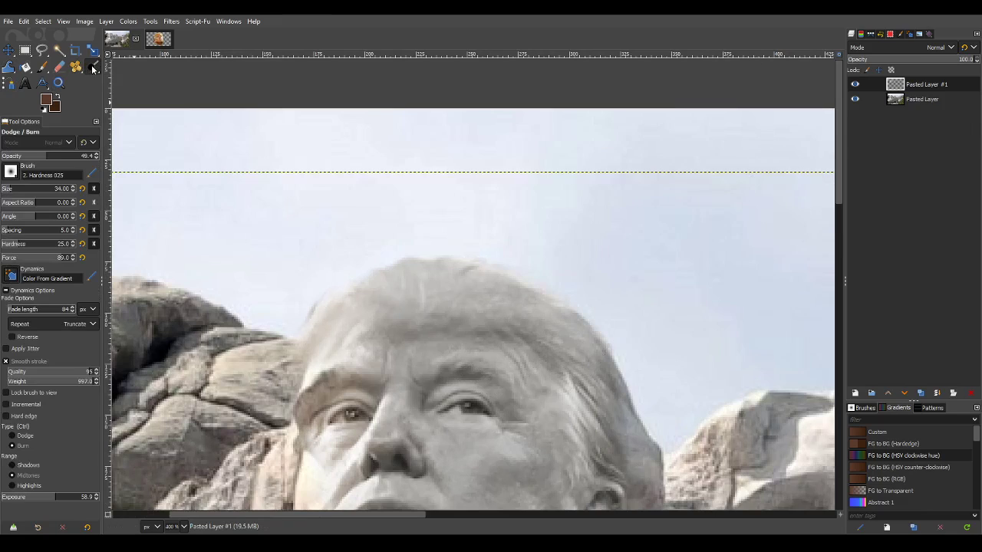
{"action": "left_click", "coordinate": [17, 435]}
{"action": "left_click", "coordinate": [20, 191]}
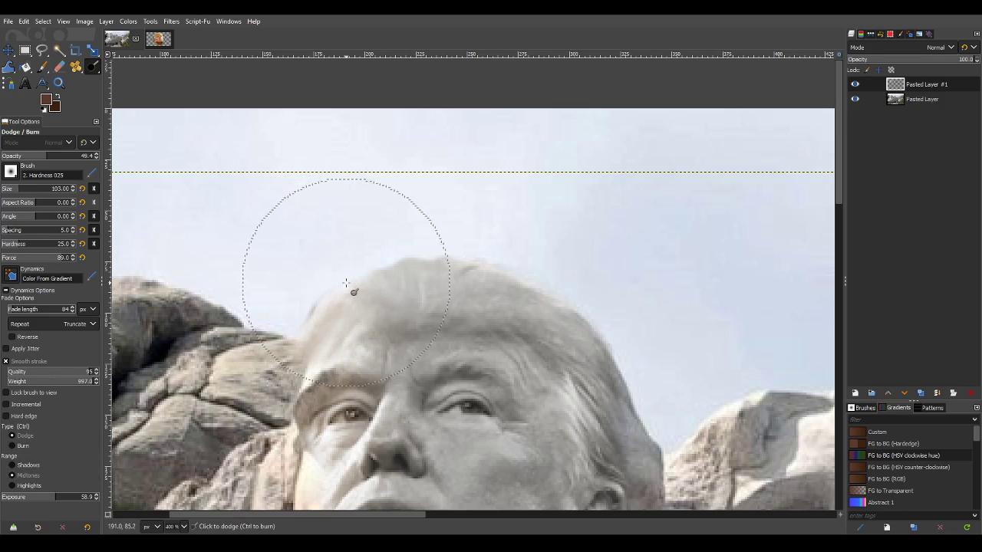
{"action": "mouse_move", "coordinate": [384, 277]}
{"action": "left_mouse_down"}
{"action": "mouse_move", "coordinate": [379, 310]}
{"action": "mouse_move", "coordinate": [405, 285]}
{"action": "mouse_move", "coordinate": [435, 304]}
{"action": "left_mouse_up"}
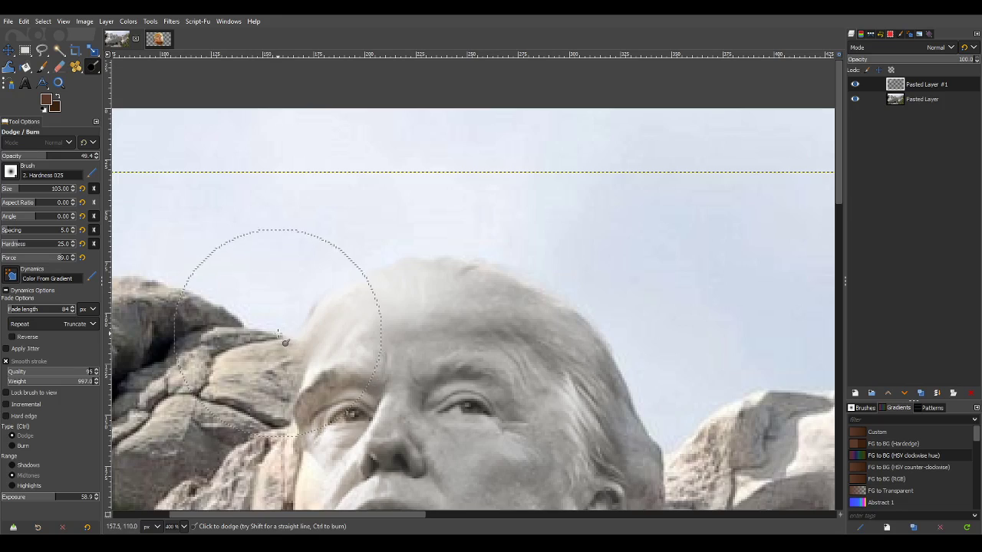
Touch up the left edge of the forehead with Dodge/Burn using the 2. Hardness 075 brush at size 51.
{"action": "scroll", "coordinate": [230, 323], "scroll_direction": "down", "scroll_amount": 4}
{"action": "scroll", "coordinate": [224, 390], "scroll_direction": "up", "scroll_amount": 2}
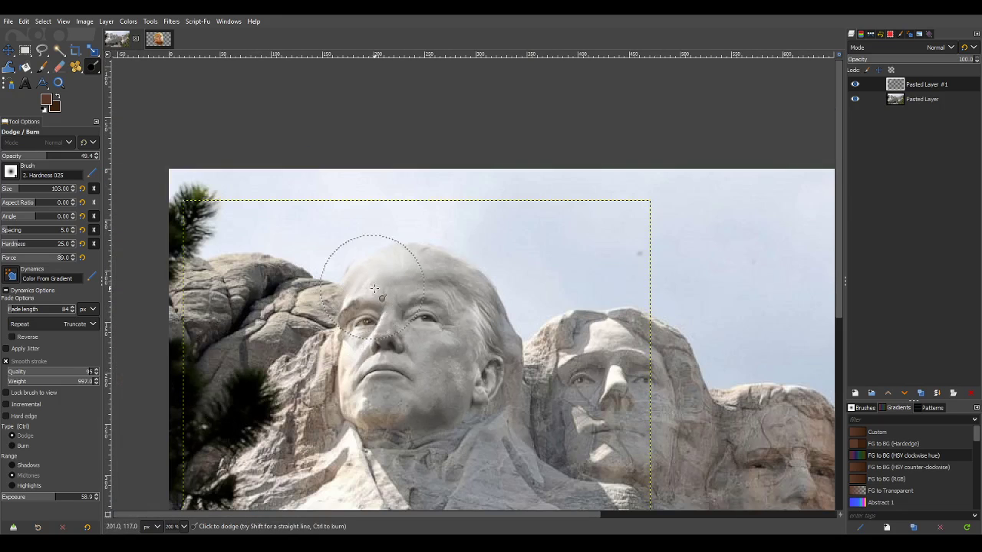
{"action": "key", "text": "ctrl"}
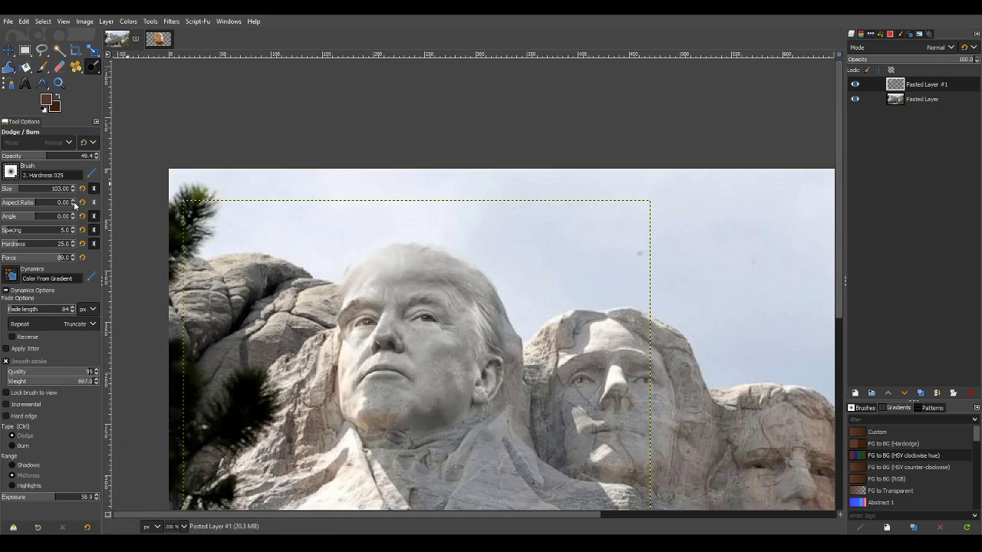
{"action": "key", "text": "period"}
{"action": "key", "text": "period"}
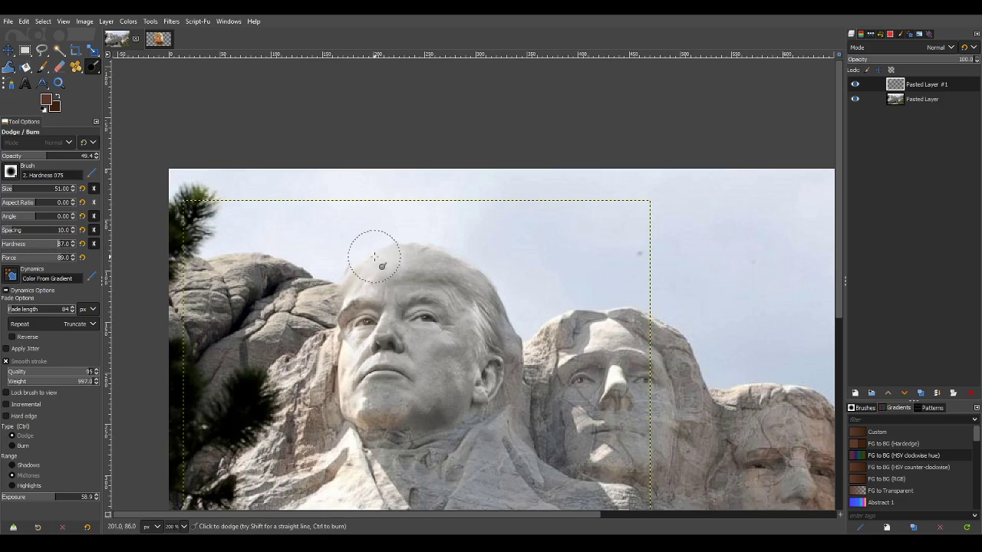
{"action": "mouse_move", "coordinate": [362, 280]}
{"action": "left_mouse_down"}
{"action": "mouse_move", "coordinate": [345, 277]}
{"action": "mouse_move", "coordinate": [323, 298]}
{"action": "mouse_move", "coordinate": [382, 232]}
{"action": "mouse_move", "coordinate": [362, 276]}
{"action": "mouse_move", "coordinate": [349, 265]}
{"action": "mouse_move", "coordinate": [323, 267]}
{"action": "mouse_move", "coordinate": [313, 306]}
{"action": "left_mouse_up"}
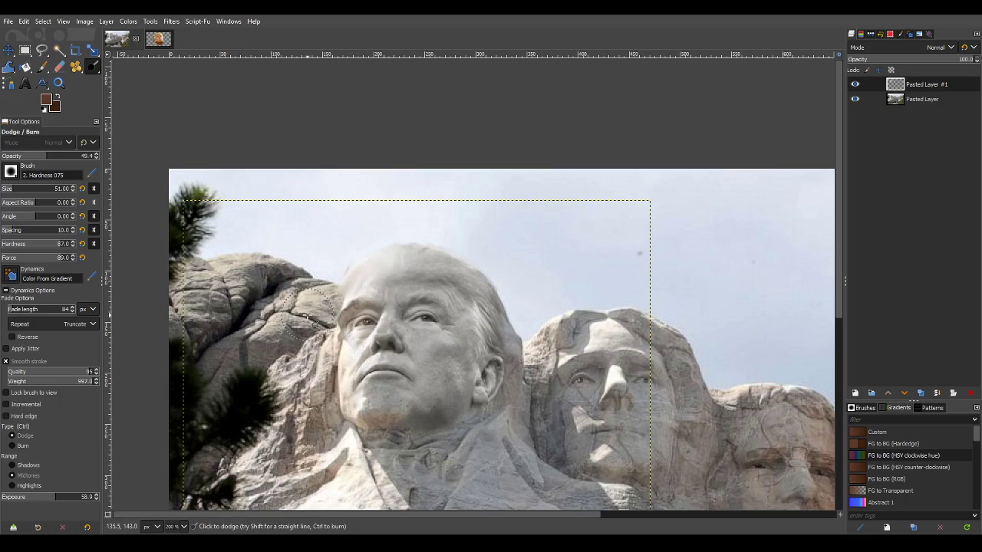
Make the mountain photo layer active and examine how the blended head compares with the neighbouring carved faces, overall and close up.
{"action": "scroll", "coordinate": [526, 279], "scroll_direction": "down", "scroll_amount": 3}
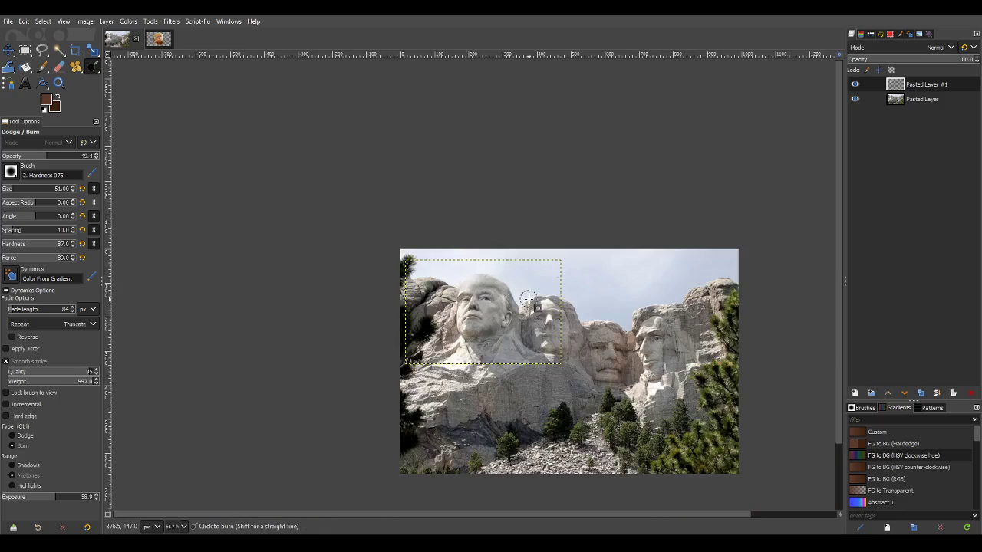
{"action": "scroll", "coordinate": [588, 342], "scroll_direction": "down", "scroll_amount": 1}
{"action": "scroll", "coordinate": [577, 328], "scroll_direction": "up", "scroll_amount": 2}
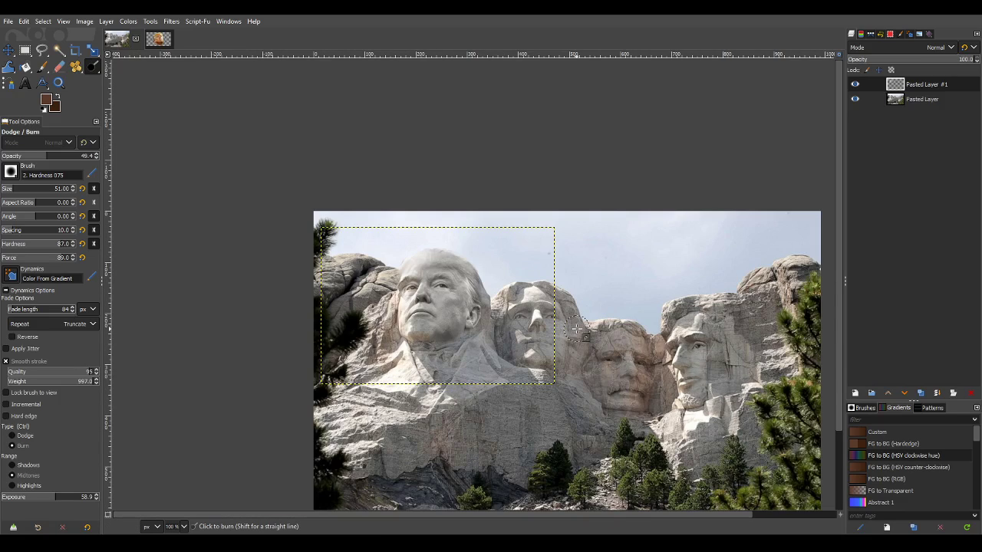
{"action": "scroll", "coordinate": [576, 328], "scroll_direction": "up", "scroll_amount": 1}
{"action": "scroll", "coordinate": [577, 329], "scroll_direction": "down", "scroll_amount": 1}
{"action": "scroll", "coordinate": [577, 328], "scroll_direction": "down", "scroll_amount": 1}
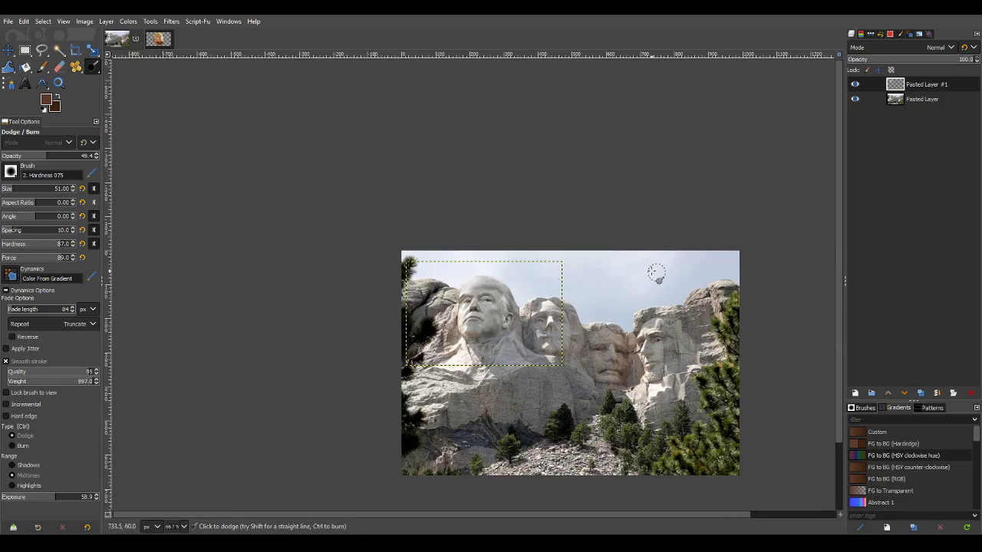
{"action": "key", "text": "Page_Down"}
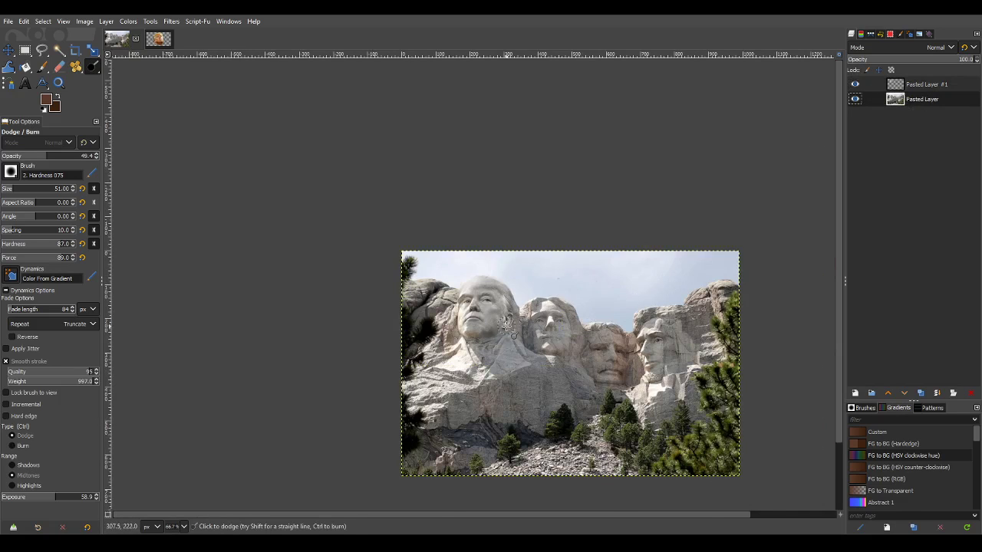
{"action": "scroll", "coordinate": [506, 326], "scroll_direction": "up", "scroll_amount": 2}
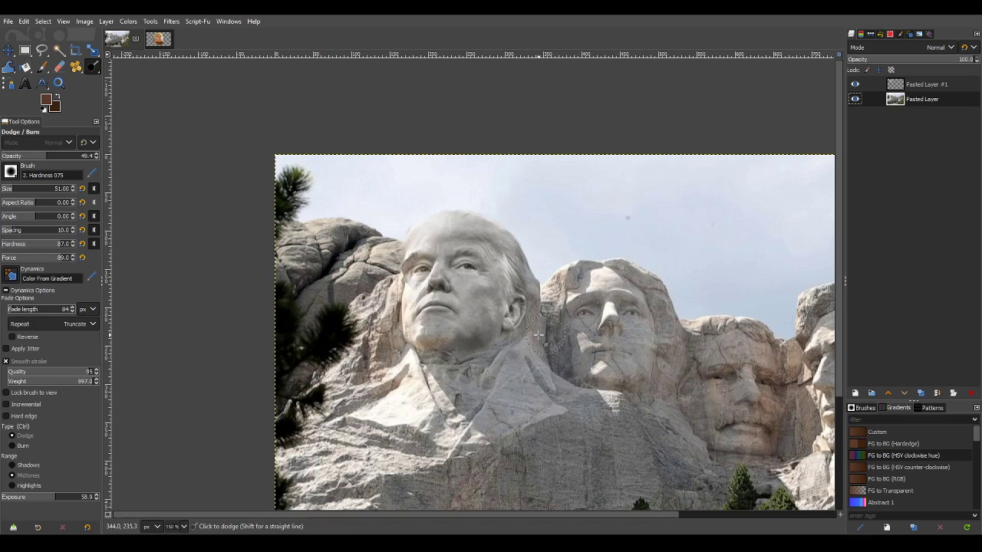
{"action": "scroll", "coordinate": [566, 333], "scroll_direction": "down", "scroll_amount": 1}
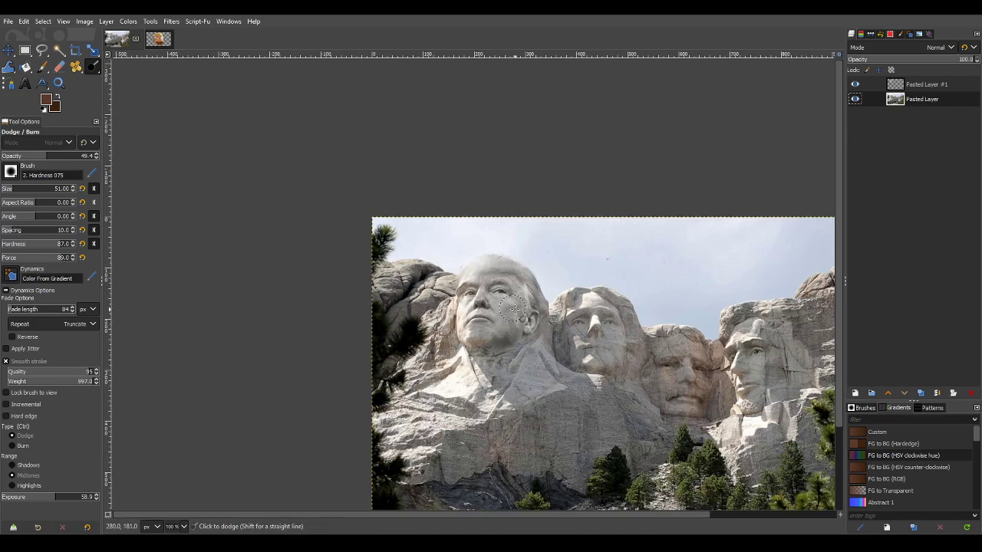
{"action": "scroll", "coordinate": [530, 317], "scroll_direction": "up", "scroll_amount": 2}
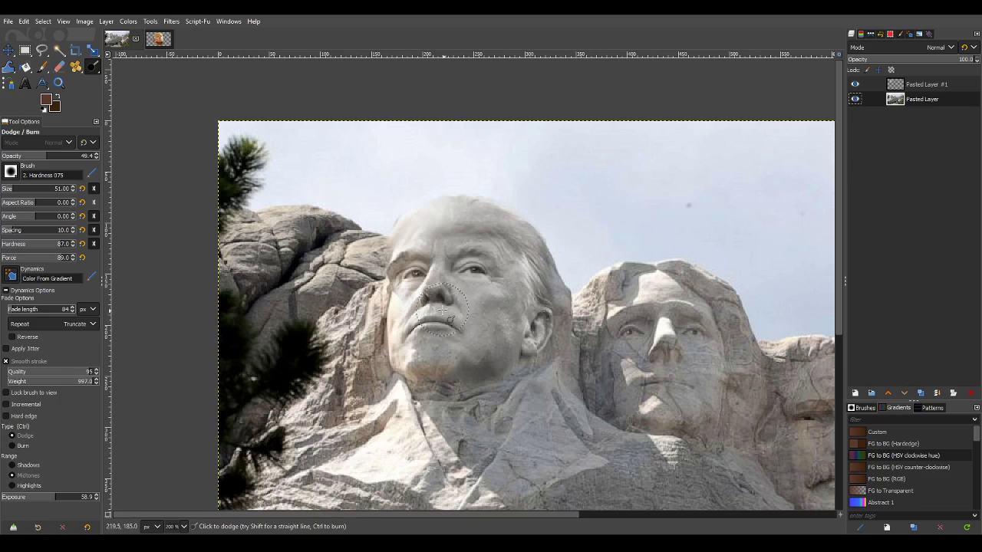
{"action": "scroll", "coordinate": [628, 350], "scroll_direction": "down", "scroll_amount": 2}
{"action": "scroll", "coordinate": [478, 259], "scroll_direction": "up", "scroll_amount": 1}
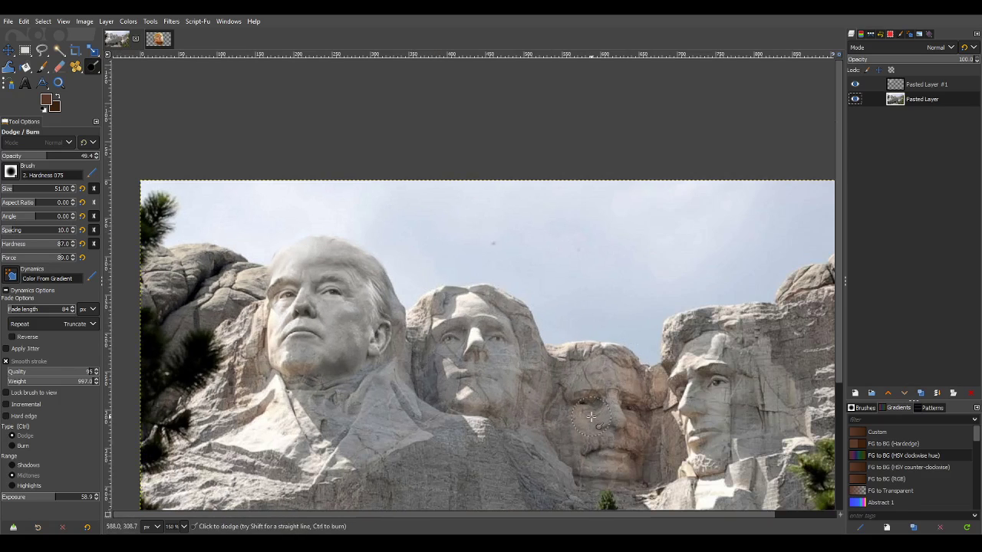
{"action": "scroll", "coordinate": [591, 416], "scroll_direction": "up", "scroll_amount": 2}
{"action": "scroll", "coordinate": [734, 381], "scroll_direction": "down", "scroll_amount": 2}
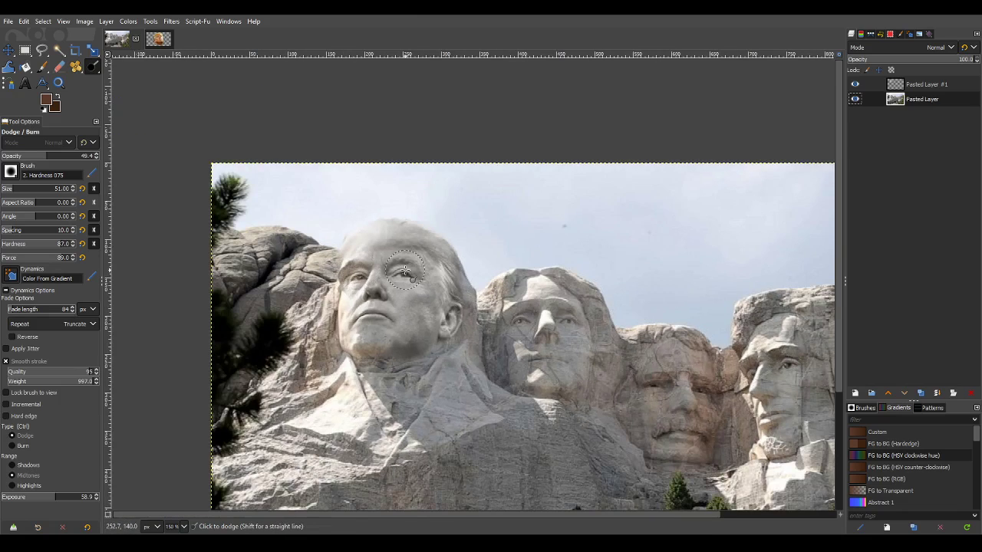
Try to copy the second carved face's left eye to a new layer with an elliptical selection feathered at 100.
{"action": "scroll", "coordinate": [402, 277], "scroll_direction": "up", "scroll_amount": 2}
{"action": "key", "text": "f"}
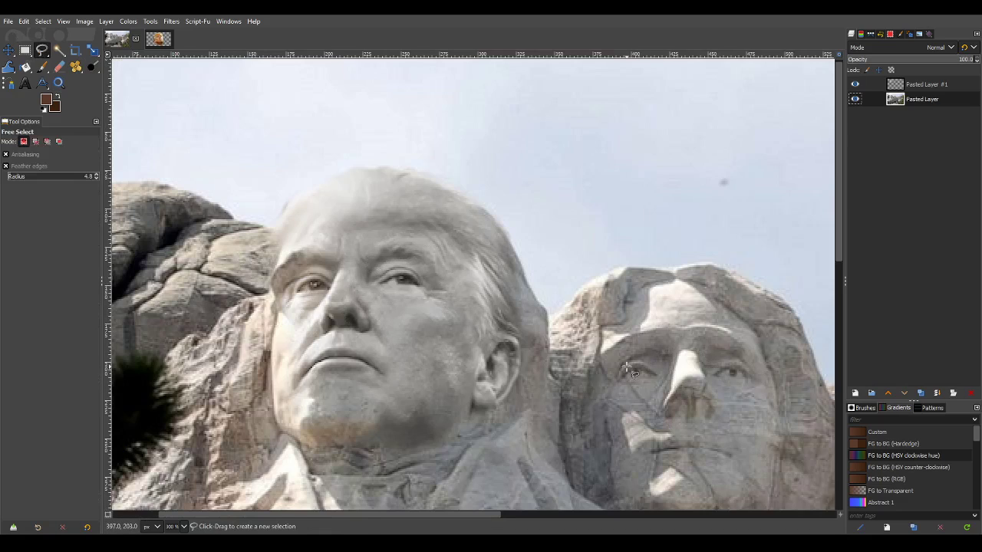
{"action": "left_click", "coordinate": [346, 226]}
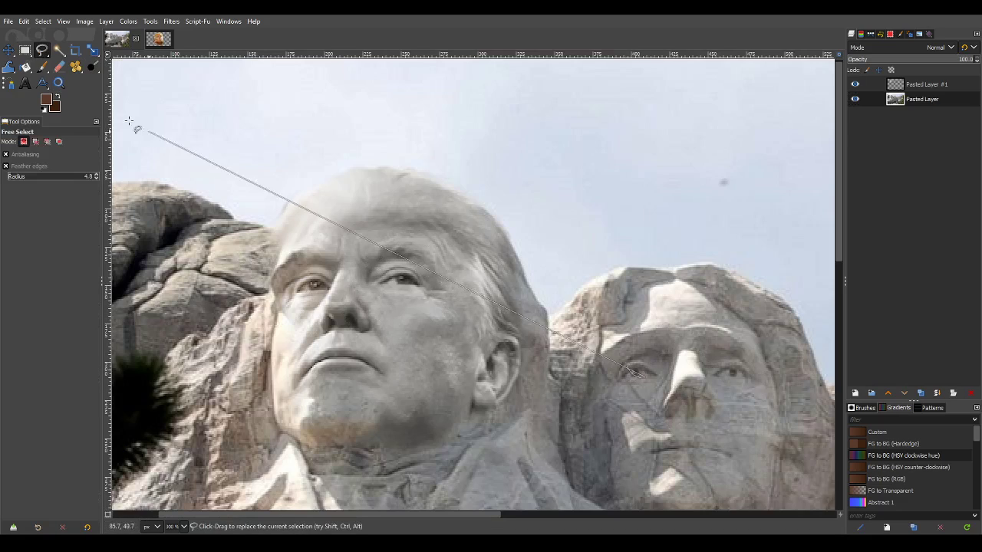
{"action": "left_click", "coordinate": [26, 50]}
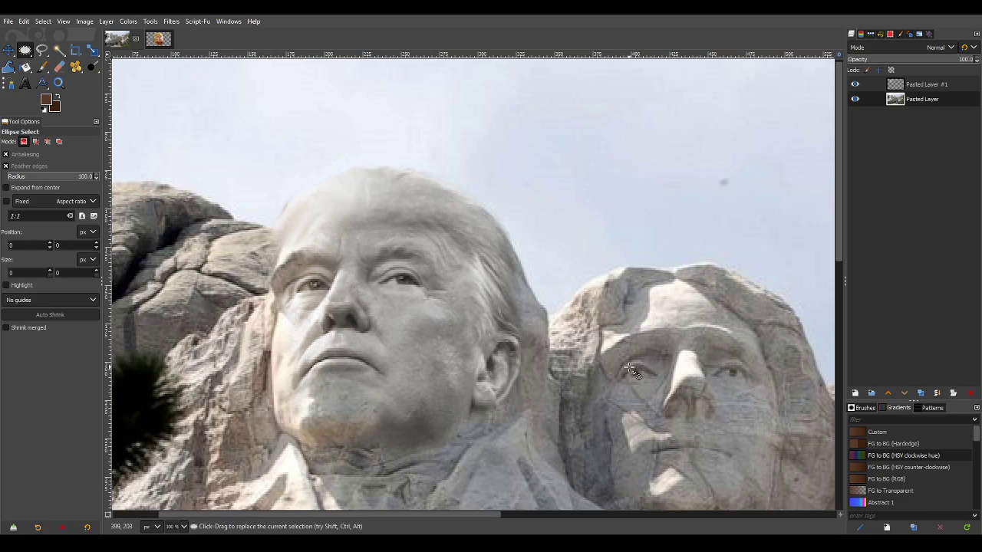
{"action": "left_click_drag", "start_coordinate": [629, 369], "coordinate": [643, 379]}
{"action": "key", "text": "ctrl+c"}
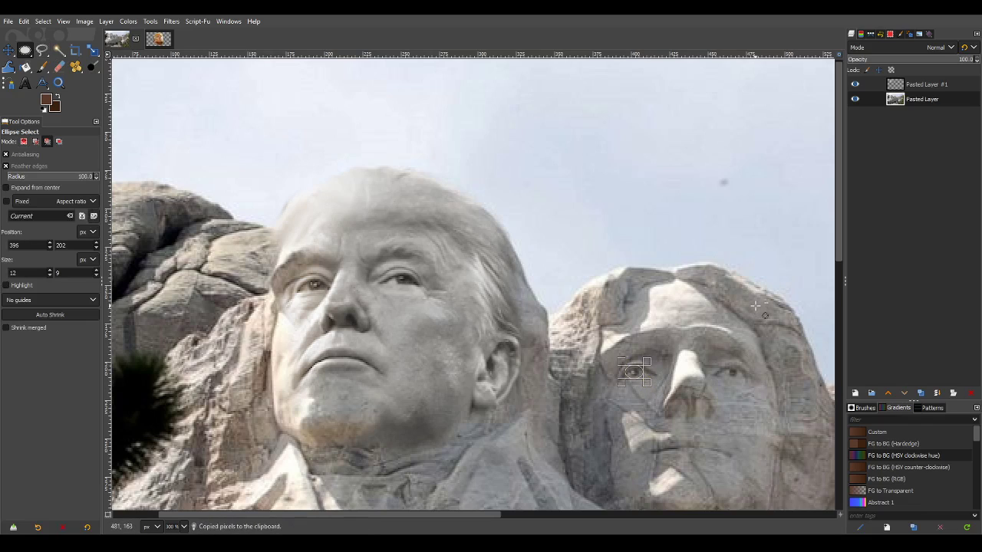
{"action": "key", "text": "ctrl+v"}
{"action": "key", "text": "shift+ctrl+n"}
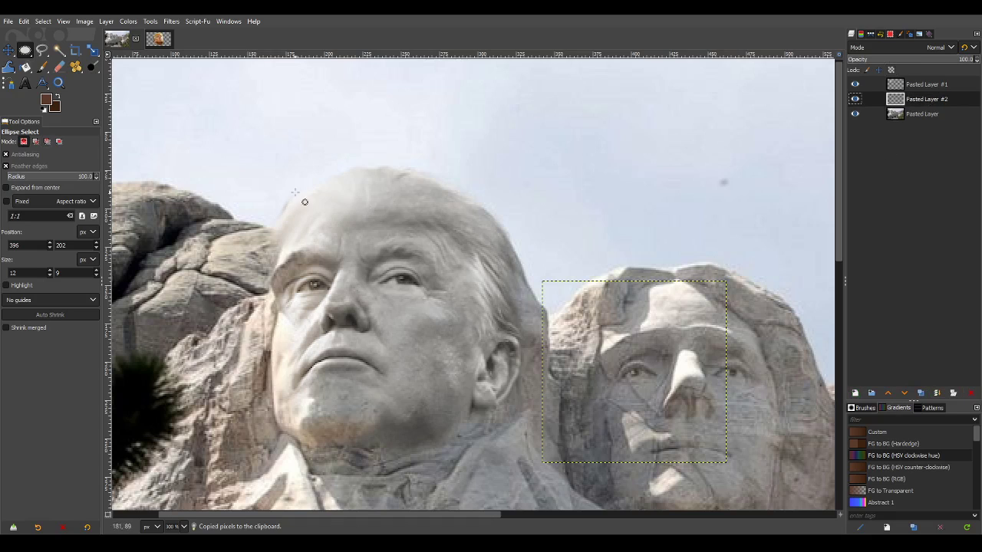
Try to move the pasted eye layer onto the portrait head's left eye, then undo the attempt.
{"action": "left_click", "coordinate": [8, 49]}
{"action": "left_click_drag", "start_coordinate": [633, 376], "coordinate": [314, 288]}
{"action": "key", "text": "Escape"}
{"action": "left_click", "coordinate": [47, 141]}
{"action": "key", "text": "ctrl+z"}
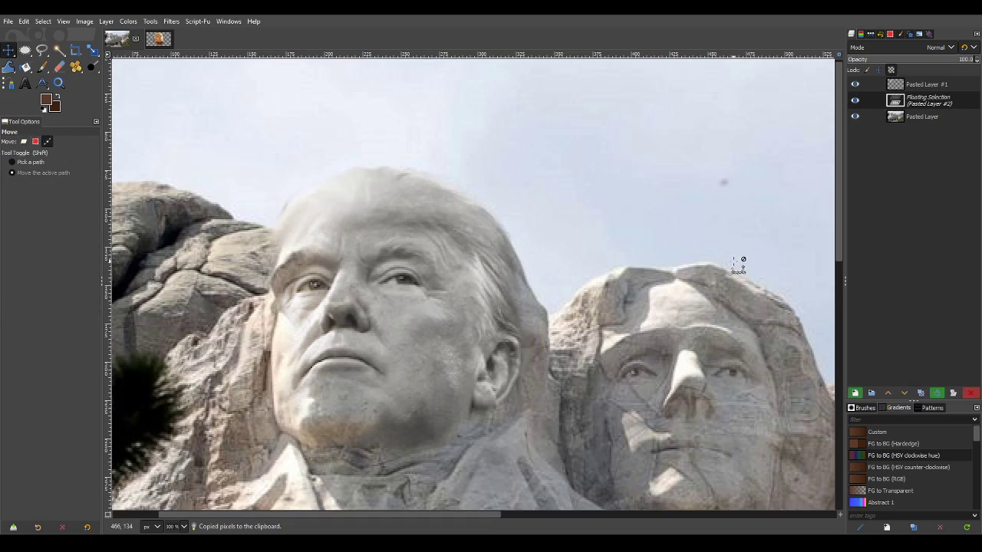
Copy a 12 × 10 px ellipse around the second carved face's left eye, feathered at 1.8, to a new layer.
{"action": "left_click", "coordinate": [31, 52]}
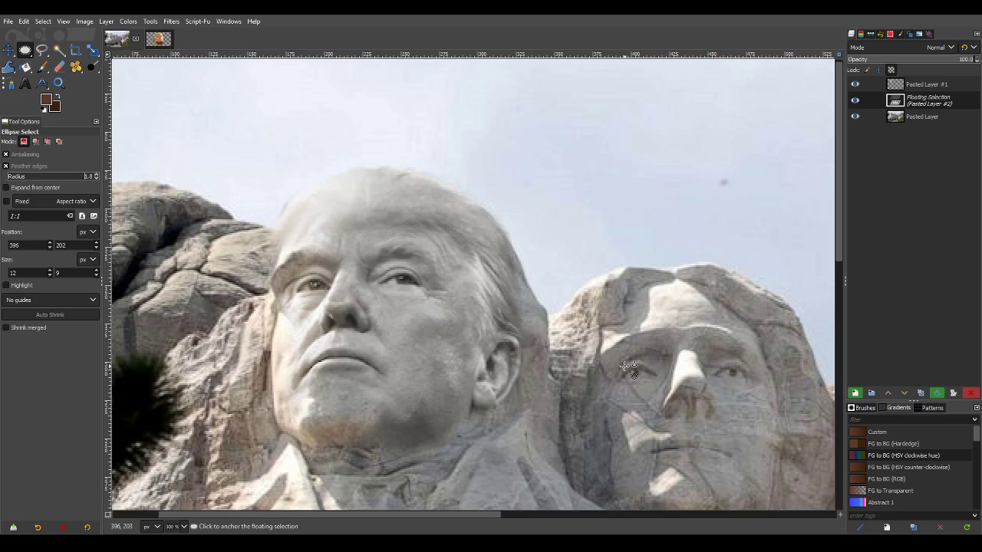
{"action": "mouse_move", "coordinate": [625, 366]}
{"action": "left_mouse_down"}
{"action": "mouse_move", "coordinate": [647, 382]}
{"action": "mouse_move", "coordinate": [634, 358]}
{"action": "left_mouse_up"}
{"action": "key", "text": "ctrl+c"}
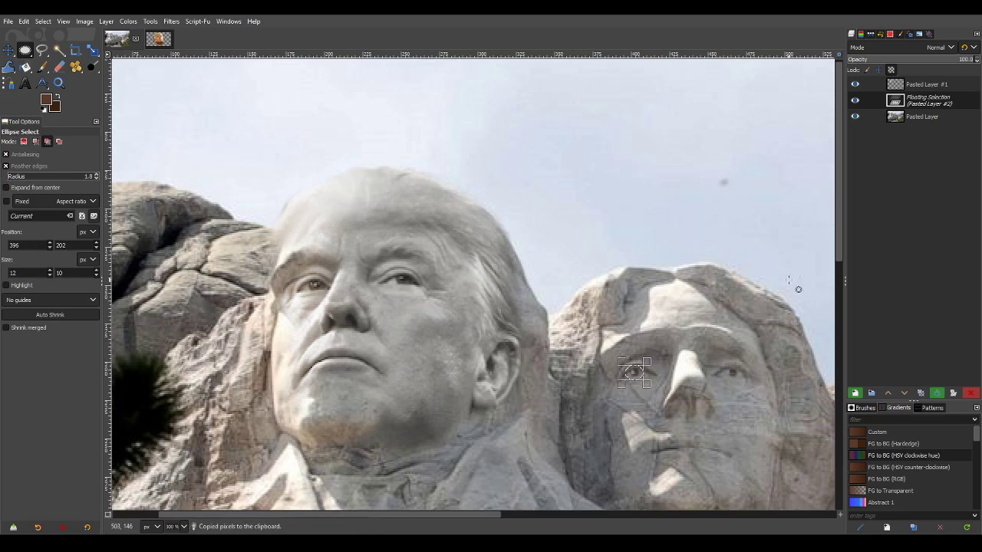
{"action": "key", "text": "ctrl+shift+a"}
{"action": "key", "text": "shift+ctrl+n"}
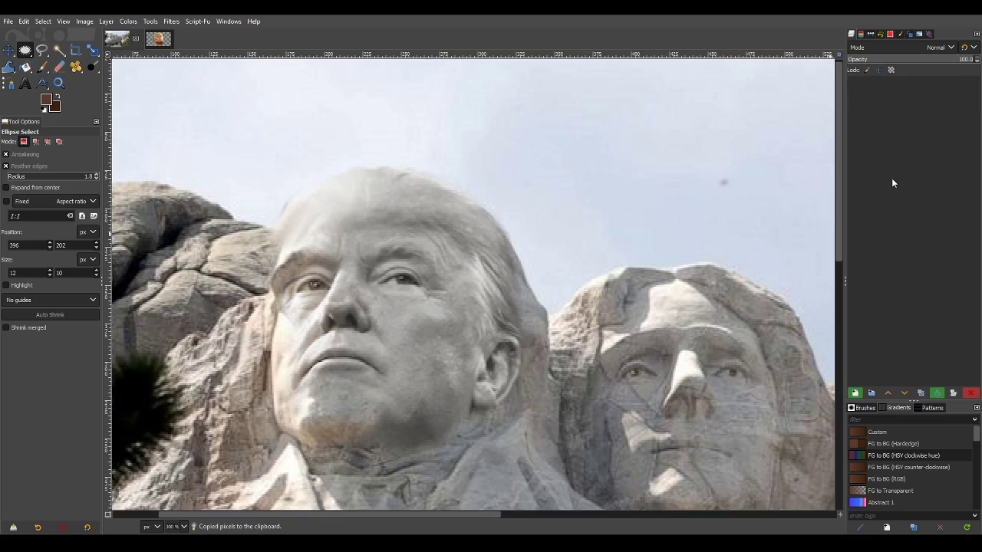
Move the copied carved eye over the portrait head's left eye and raise its layer above the head layer.
{"action": "left_click", "coordinate": [8, 50]}
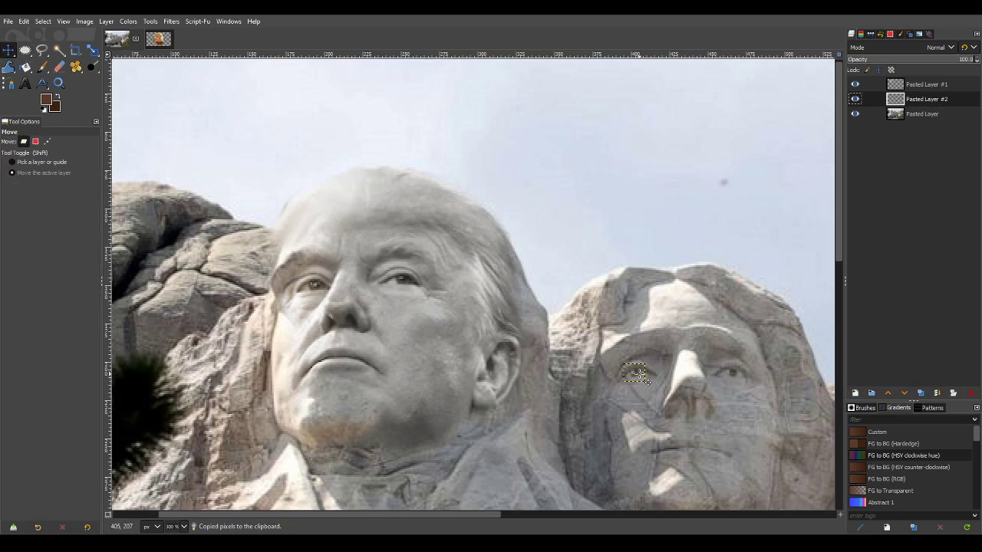
{"action": "left_click_drag", "start_coordinate": [641, 376], "coordinate": [320, 288]}
{"action": "left_click_drag", "start_coordinate": [930, 98], "coordinate": [927, 83]}
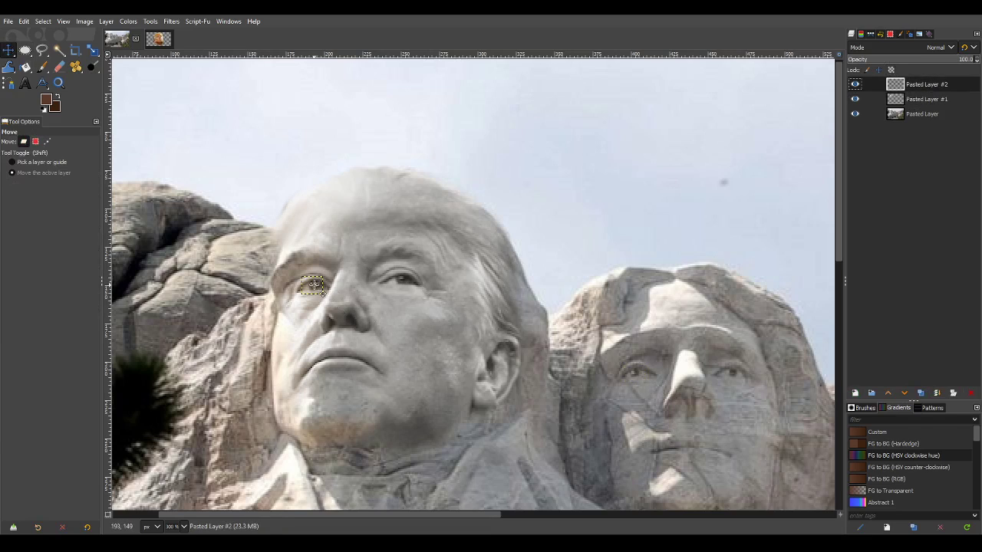
Try the carved eye on the head's other eye, then undo its placement and paste and reactivate the mountain photo layer.
{"action": "left_click_drag", "start_coordinate": [311, 286], "coordinate": [401, 278]}
{"action": "key", "text": "ctrl+z"}
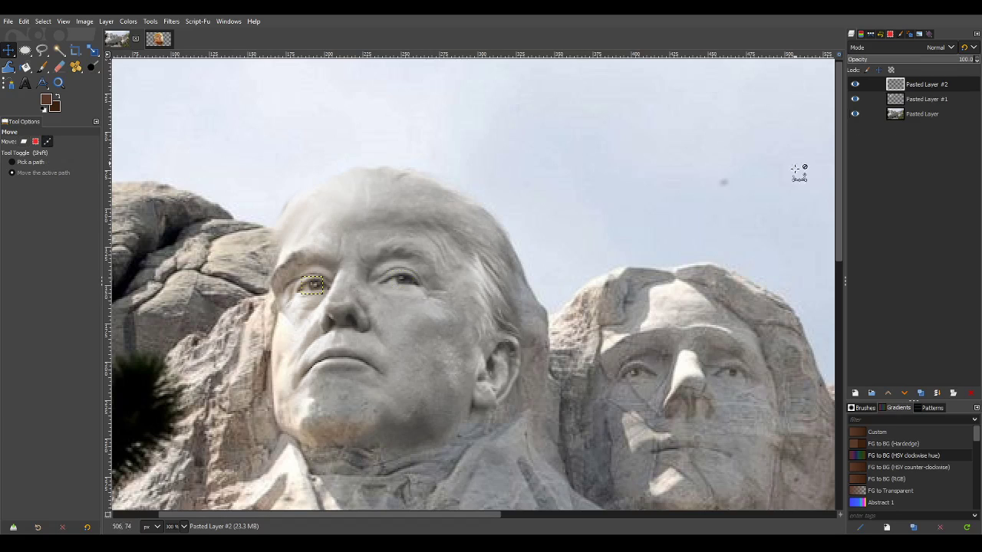
{"action": "key", "text": "ctrl+z"}
{"action": "key", "text": "ctrl+z"}
{"action": "key", "text": "ctrl+shift+l"}
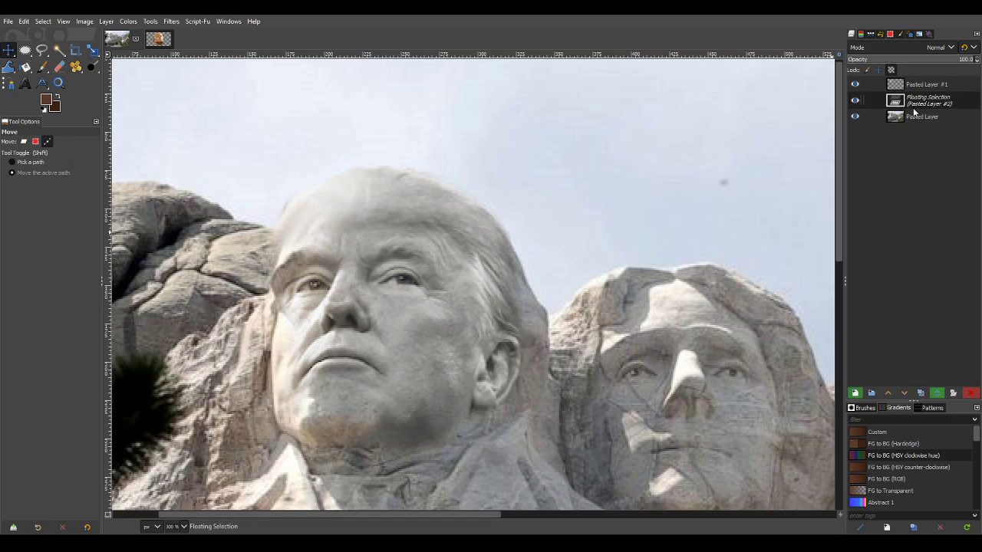
{"action": "key", "text": "ctrl+h"}
{"action": "left_click", "coordinate": [896, 101]}
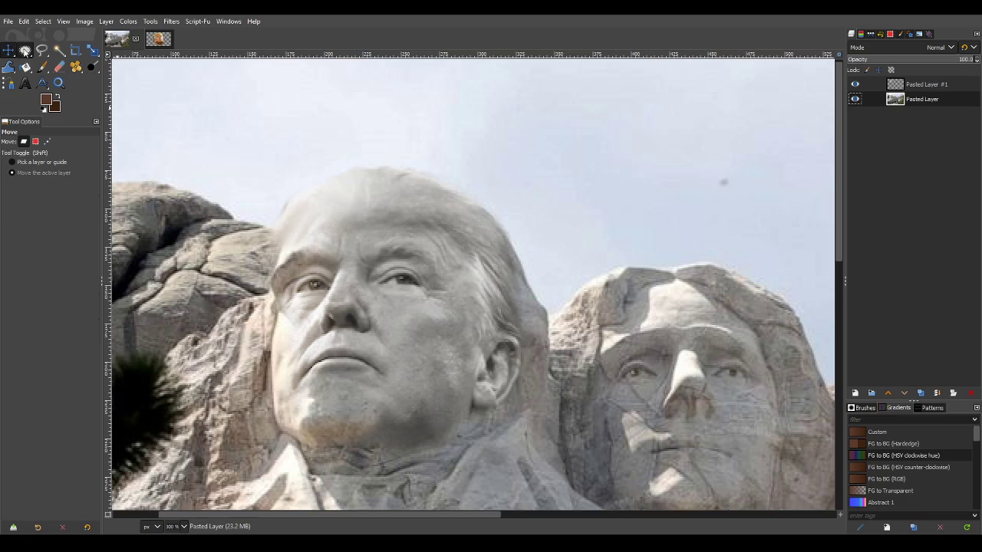
Copy a 14 × 13 px ellipse around the second carved face's left eye, feathered at 1.8, and paste it as a new layer.
{"action": "left_click", "coordinate": [25, 50]}
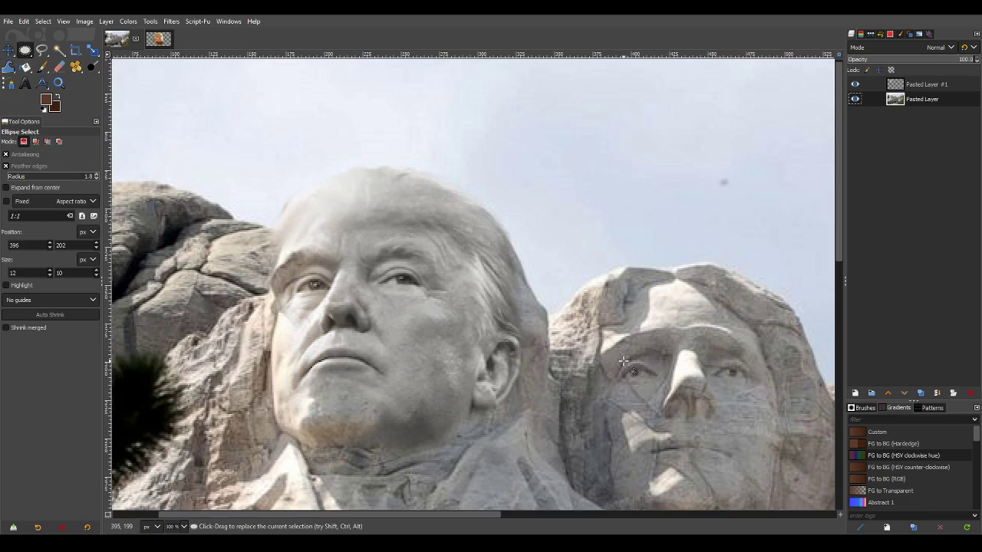
{"action": "left_click_drag", "start_coordinate": [623, 361], "coordinate": [646, 383]}
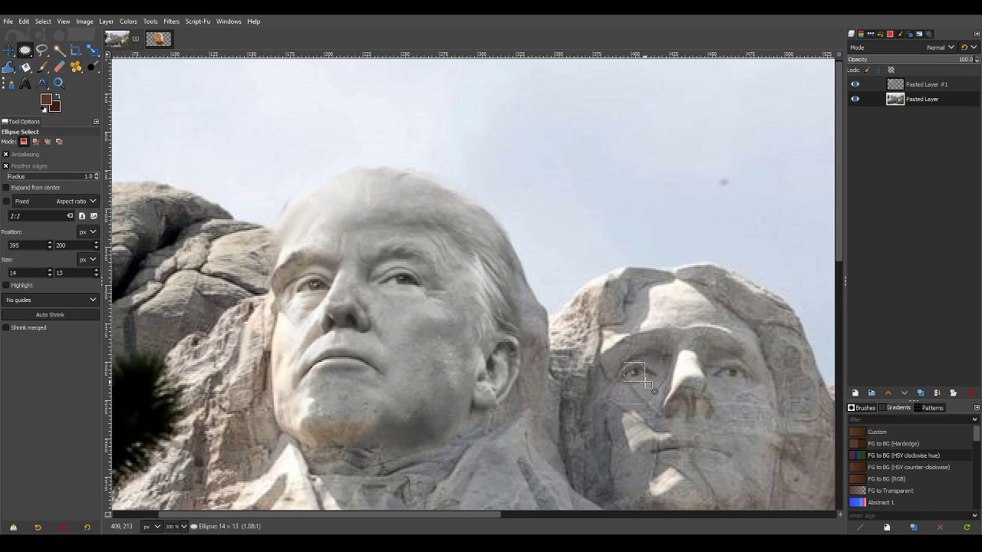
{"action": "key", "text": "ctrl+c"}
{"action": "key", "text": "ctrl+v"}
{"action": "left_click", "coordinate": [914, 113]}
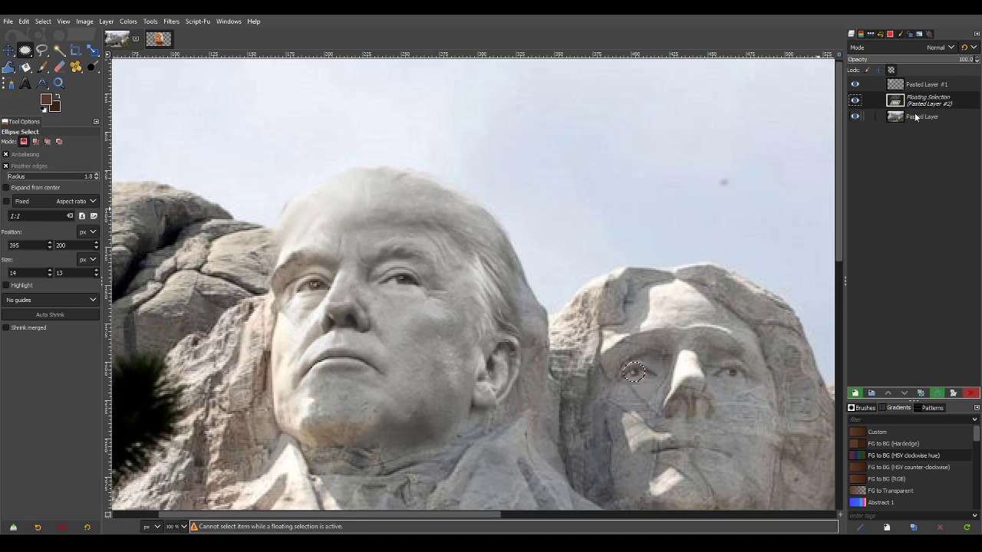
{"action": "key", "text": "shift+ctrl+n"}
Position the pasted carved eye over the portrait head's left eye and raise its layer above the head layer.
{"action": "key", "text": "m"}
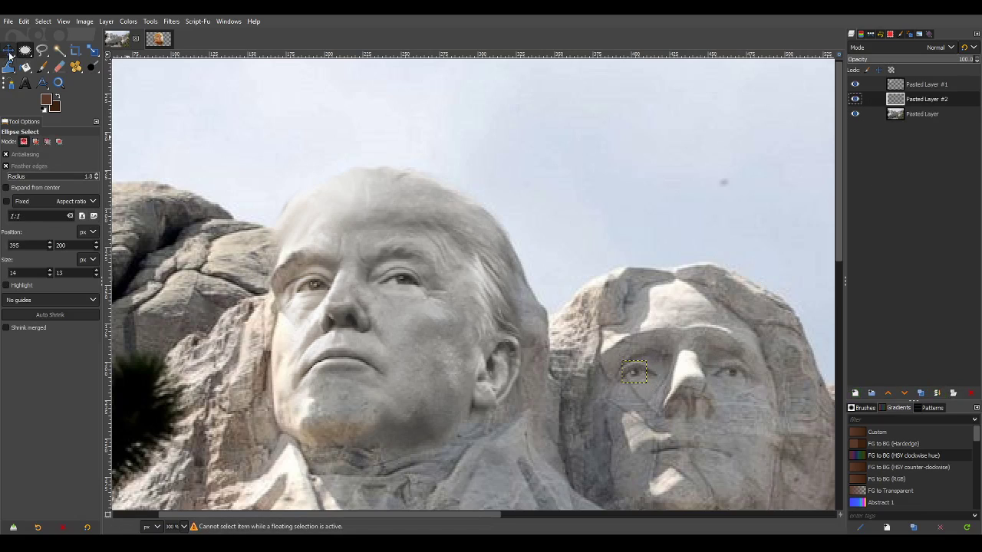
{"action": "left_click_drag", "start_coordinate": [646, 381], "coordinate": [328, 292]}
{"action": "left_click_drag", "start_coordinate": [930, 91], "coordinate": [928, 82]}
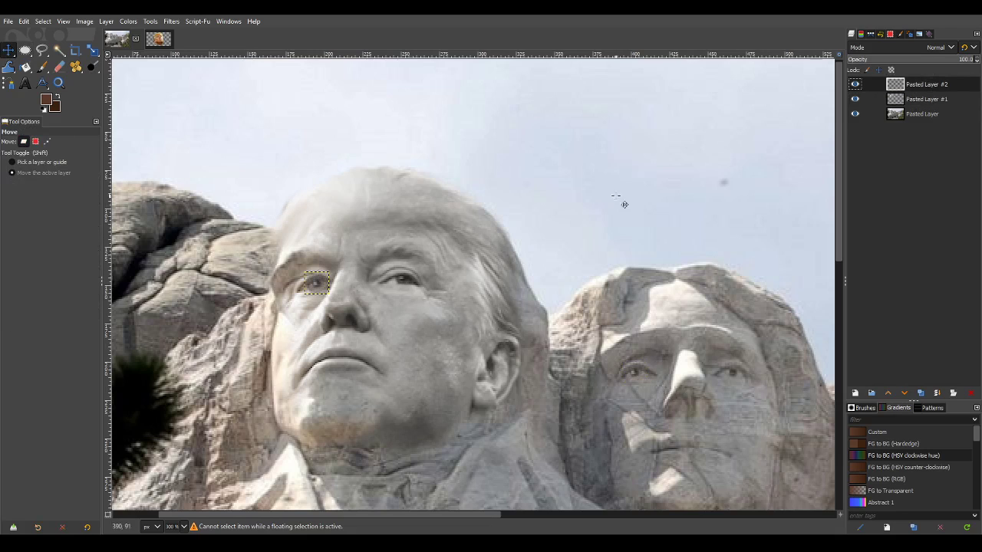
{"action": "left_click_drag", "start_coordinate": [342, 299], "coordinate": [337, 300]}
{"action": "scroll", "coordinate": [467, 310], "scroll_direction": "down", "scroll_amount": 1, "text": "ctrl"}
{"action": "scroll", "coordinate": [459, 314], "scroll_direction": "up", "scroll_amount": 1, "text": "ctrl"}
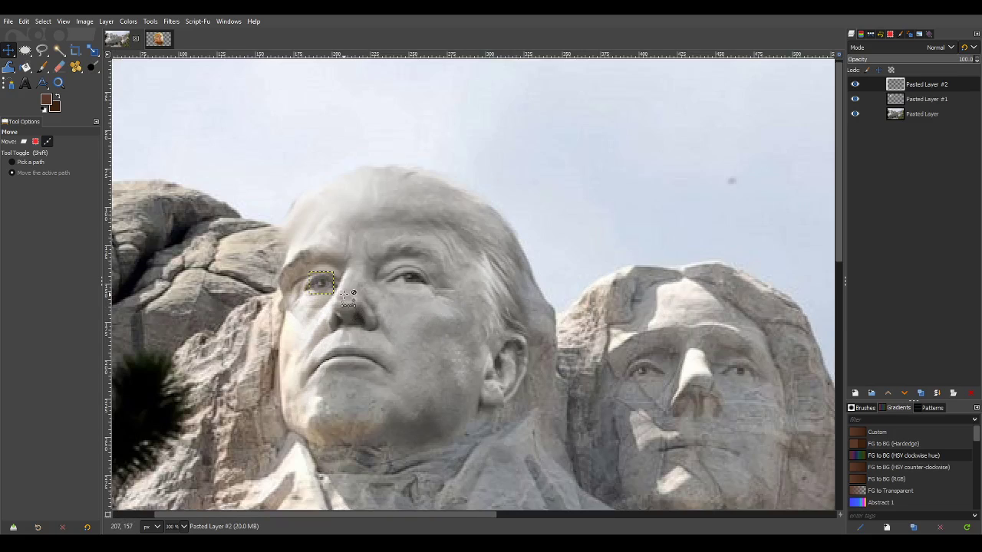
Brighten the pasted carved eye with Levels to match the portrait head's stone, then activate the mountain photo layer.
{"action": "left_click", "coordinate": [134, 24]}
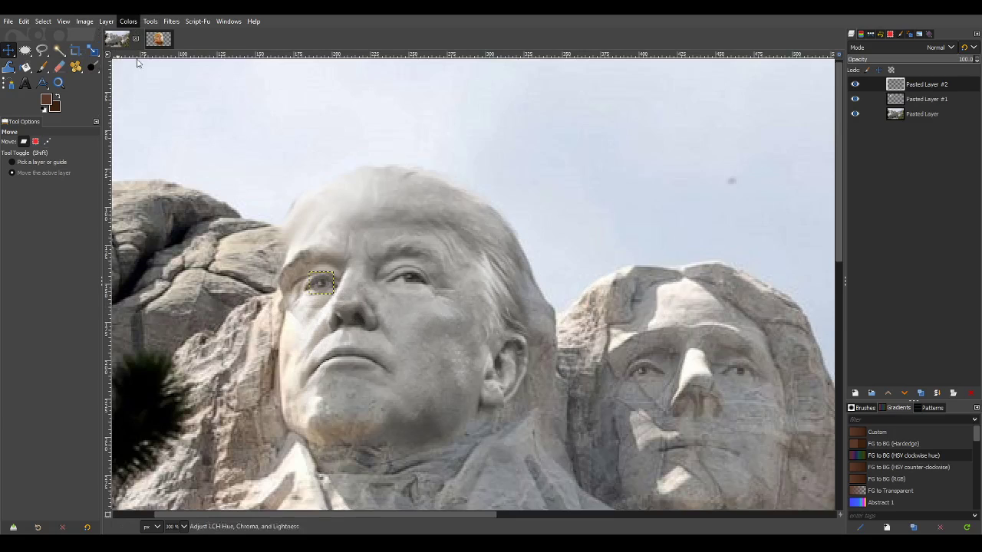
{"action": "left_click", "coordinate": [146, 135]}
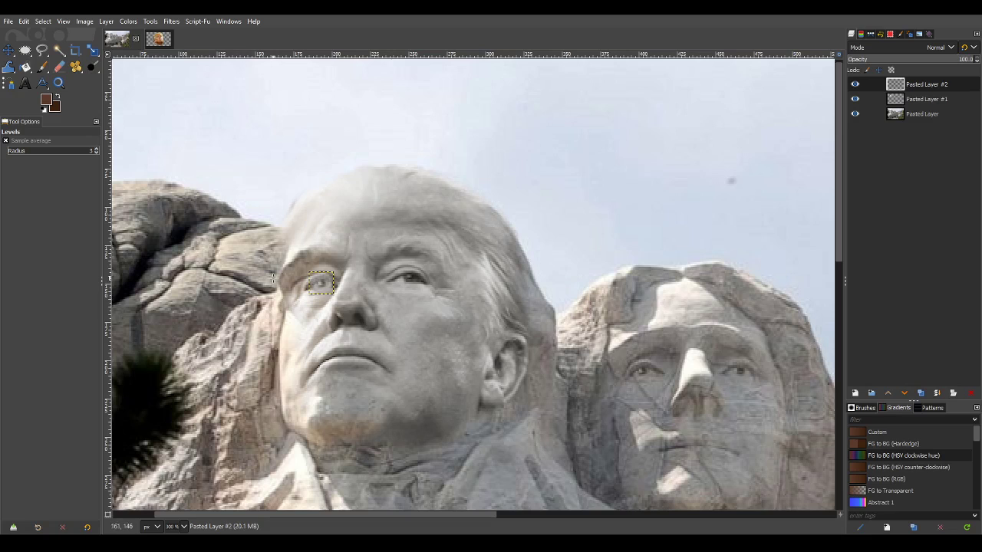
{"action": "left_click", "coordinate": [899, 113]}
{"action": "scroll", "coordinate": [316, 281], "scroll_direction": "up", "scroll_amount": 3}
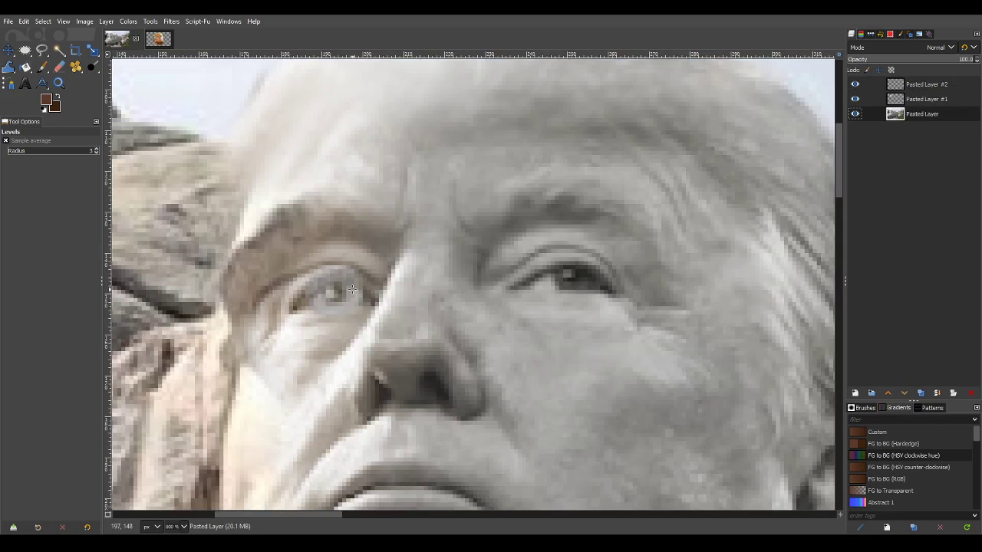
Warm the color of the pasted carved eye so it matches the surrounding stone, and check the result against the whole image.
{"action": "left_click", "coordinate": [897, 85]}
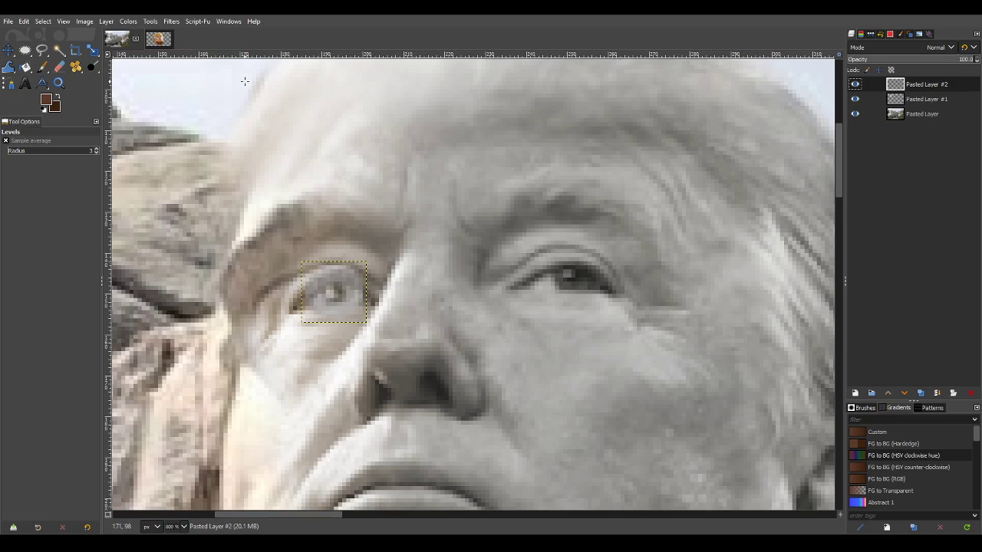
{"action": "left_click", "coordinate": [128, 22]}
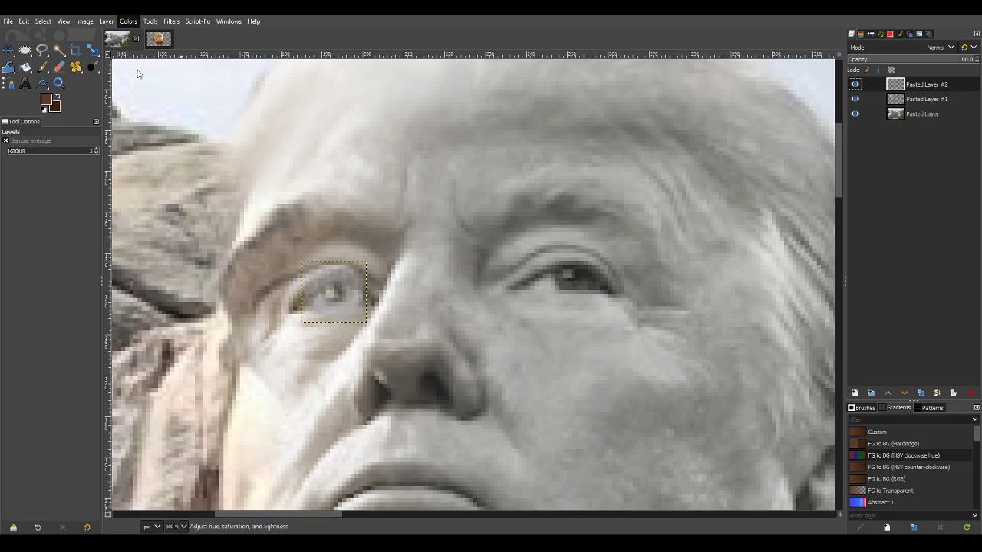
{"action": "left_click", "coordinate": [146, 300]}
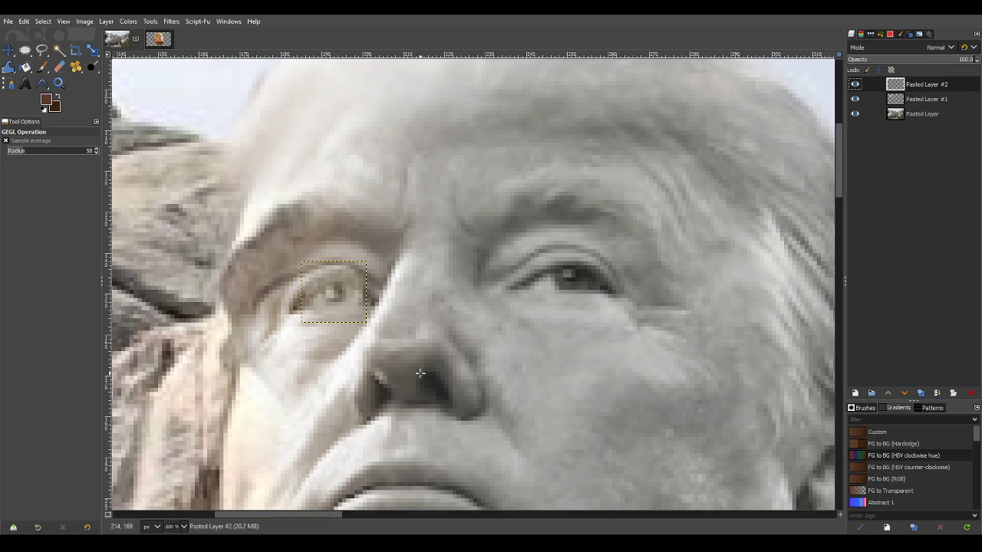
{"action": "scroll", "coordinate": [419, 373], "scroll_direction": "down", "scroll_amount": 5}
{"action": "left_click", "coordinate": [932, 114]}
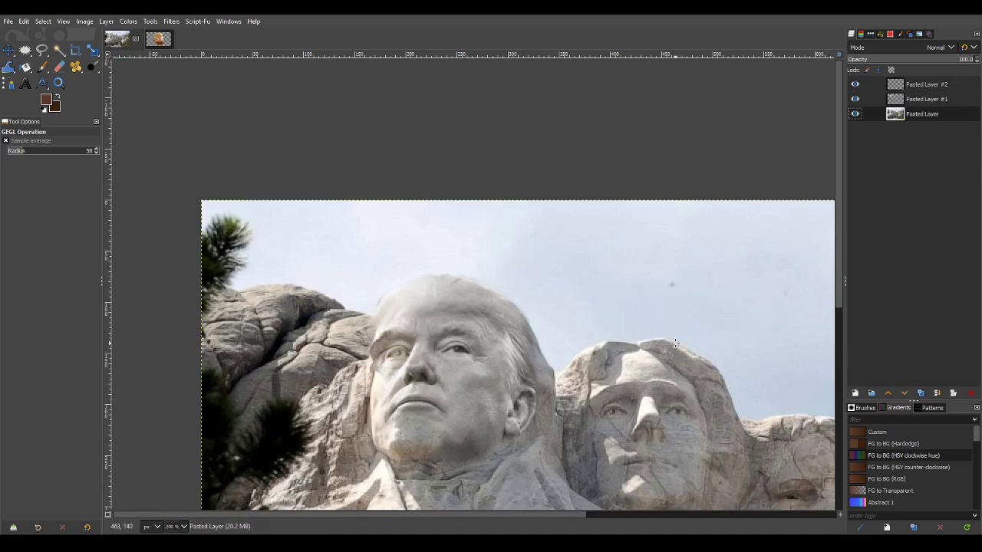
{"action": "scroll", "coordinate": [674, 343], "scroll_direction": "down", "scroll_amount": 2}
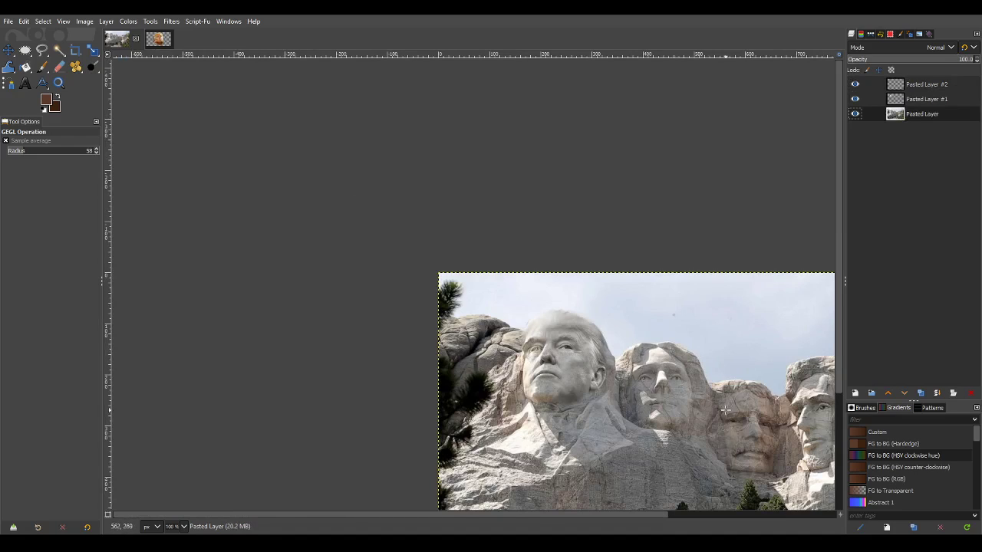
{"action": "scroll", "coordinate": [623, 408], "scroll_direction": "down", "scroll_amount": 3}
{"action": "scroll", "coordinate": [598, 292], "scroll_direction": "down", "scroll_amount": 1}
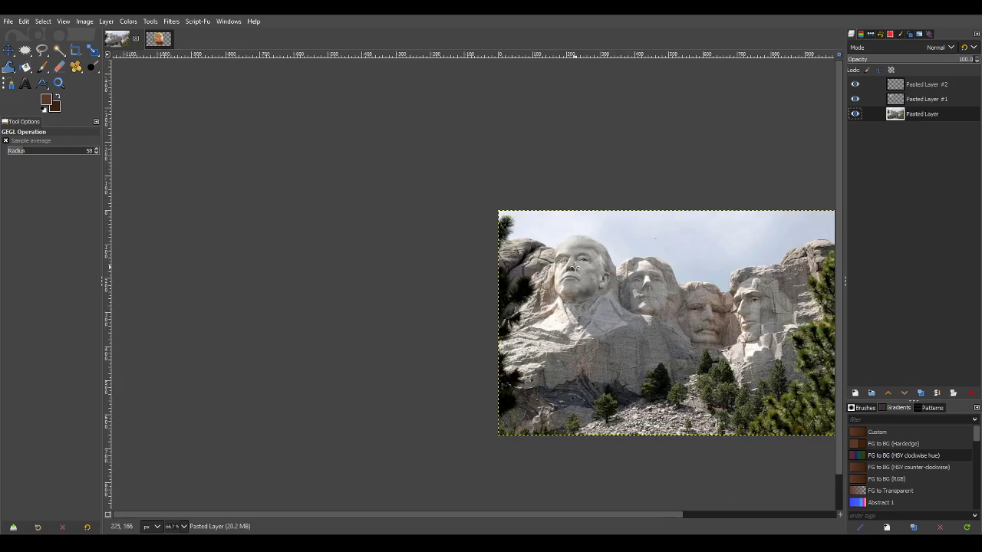
{"action": "scroll", "coordinate": [548, 243], "scroll_direction": "up", "scroll_amount": 4}
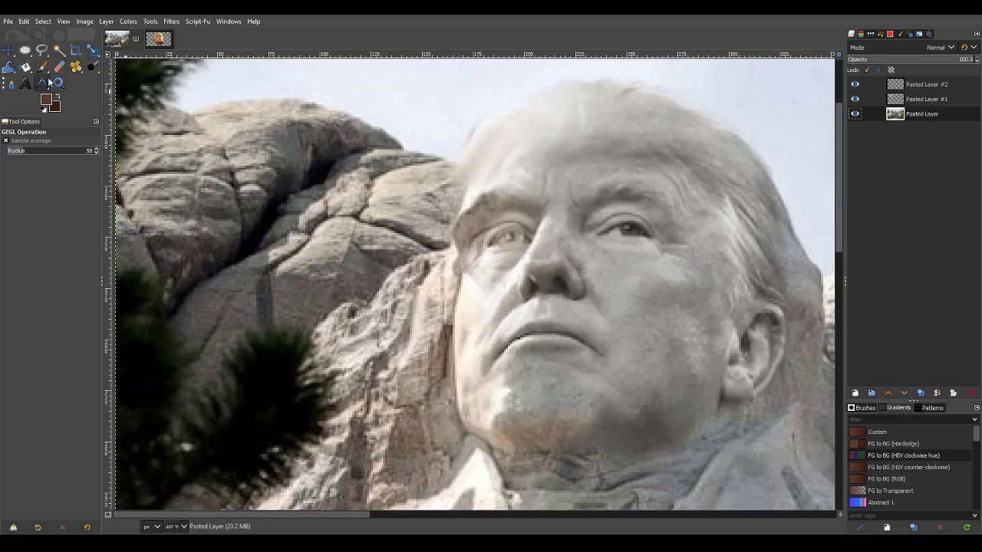
Duplicate the carved eye layer and position the copy over the portrait head's other eye.
{"action": "left_click", "coordinate": [8, 50]}
{"action": "left_click", "coordinate": [928, 84]}
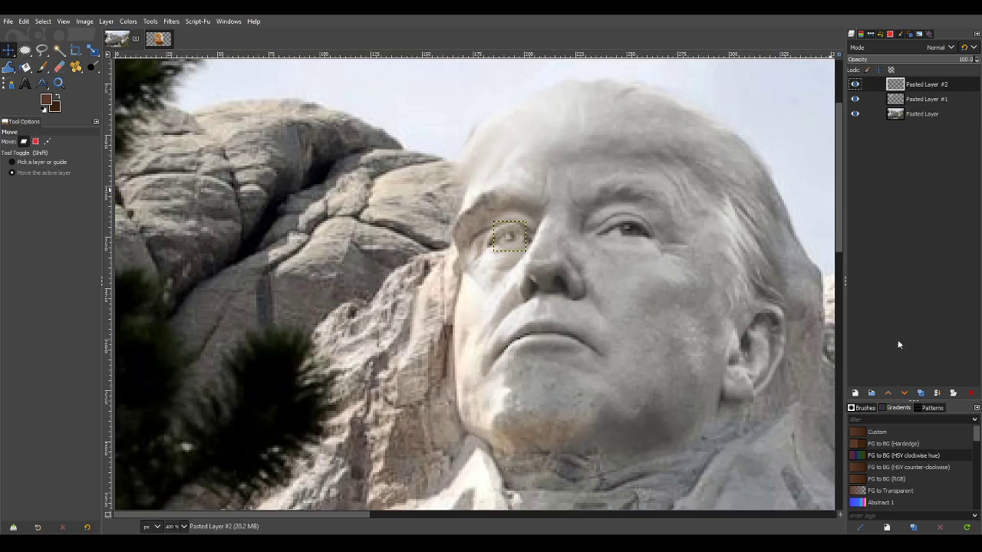
{"action": "left_click", "coordinate": [923, 394]}
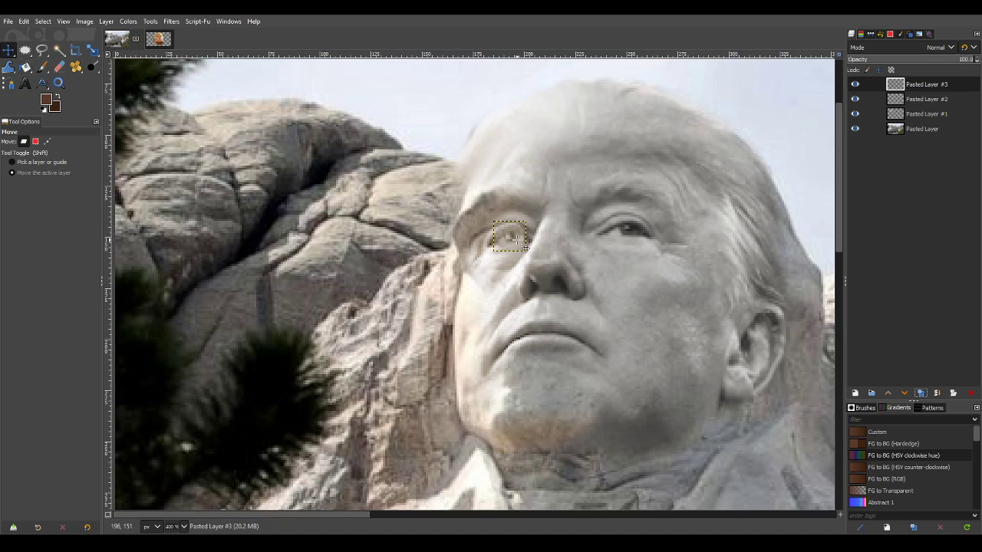
{"action": "left_click_drag", "start_coordinate": [527, 247], "coordinate": [637, 234]}
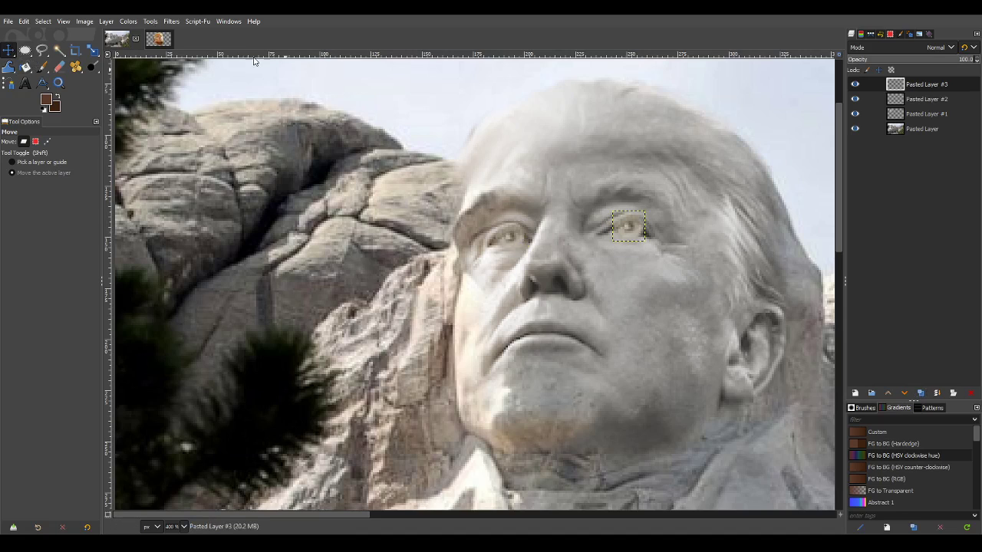
Rotate the duplicated carved eye by about 19.79 degrees around its center.
{"action": "left_click", "coordinate": [93, 53]}
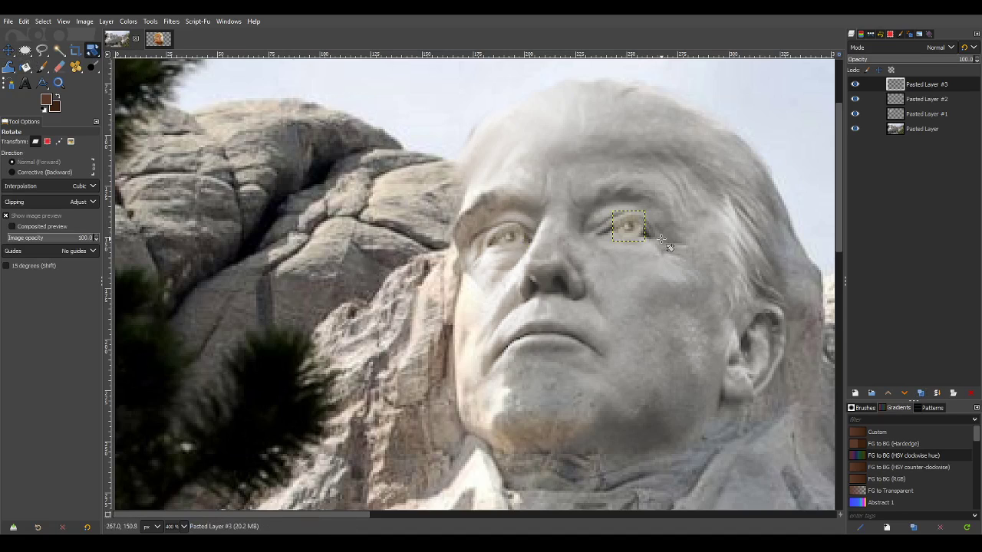
{"action": "left_click_drag", "start_coordinate": [669, 245], "coordinate": [661, 255]}
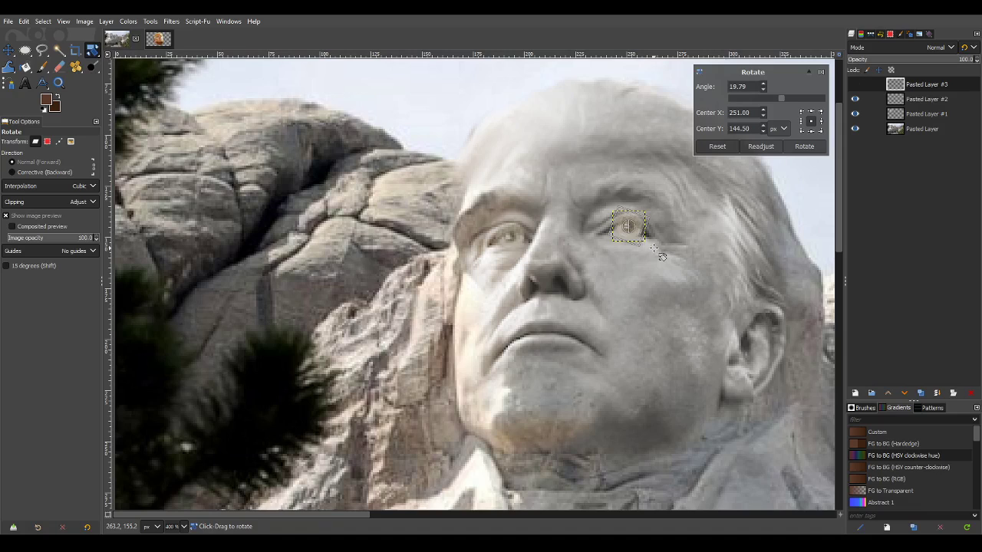
{"action": "key", "text": "Escape"}
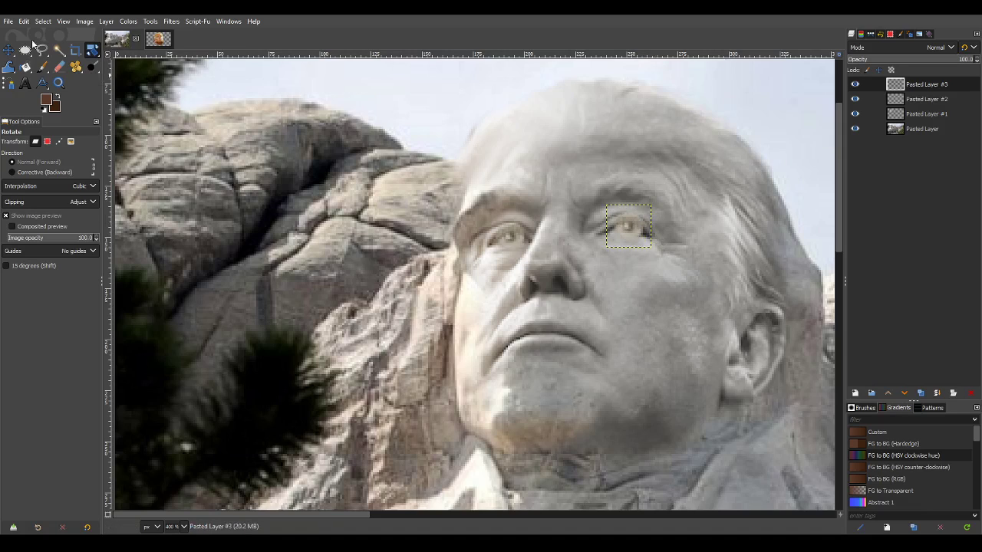
Nudge the rotated carved eye down 2 px and reduce its warm tint to match the shaded side of the face.
{"action": "left_click", "coordinate": [8, 50]}
{"action": "key", "text": "Down"}
{"action": "key", "text": "Down"}
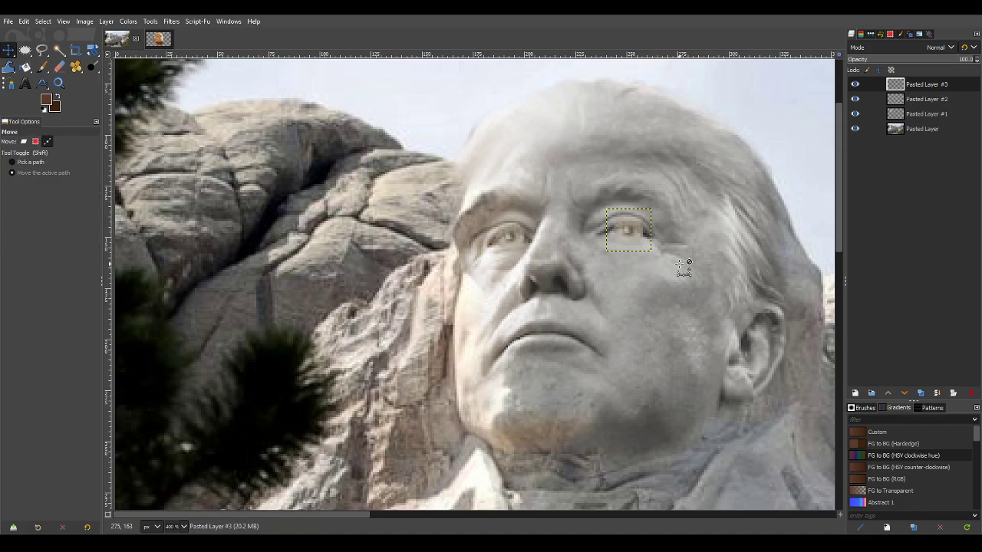
{"action": "left_click", "coordinate": [108, 23]}
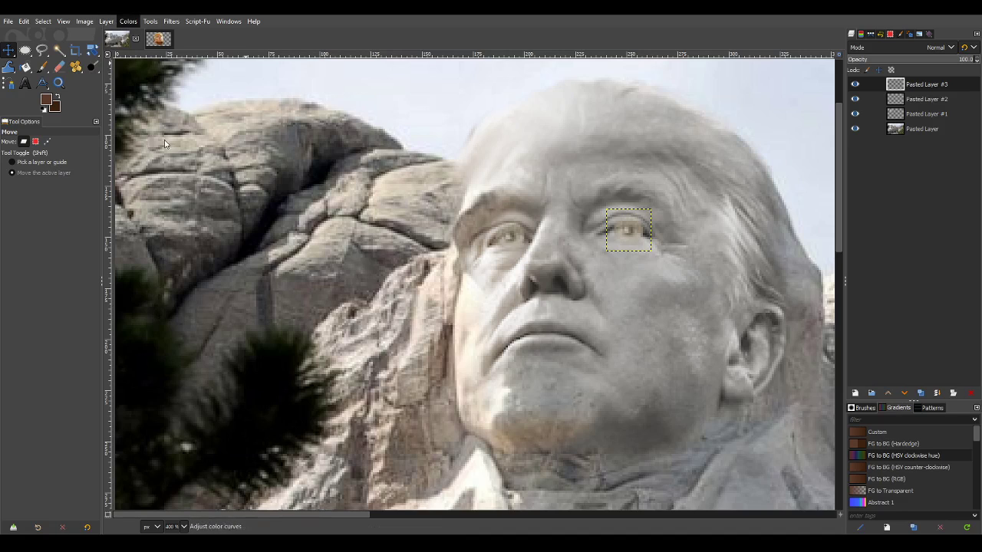
{"action": "left_click", "coordinate": [164, 80]}
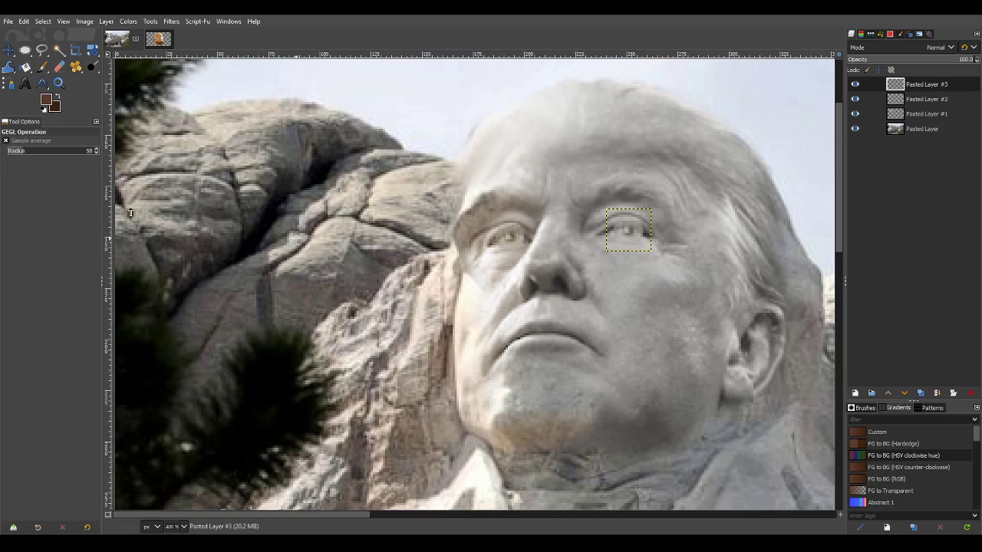
Dodge the shadows around the portrait head's mouth, chin and cheek with the size 51 brush in the Shadows range.
{"action": "left_click", "coordinate": [926, 113]}
{"action": "scroll", "coordinate": [669, 380], "scroll_direction": "down", "scroll_amount": 5}
{"action": "scroll", "coordinate": [707, 368], "scroll_direction": "up", "scroll_amount": 2}
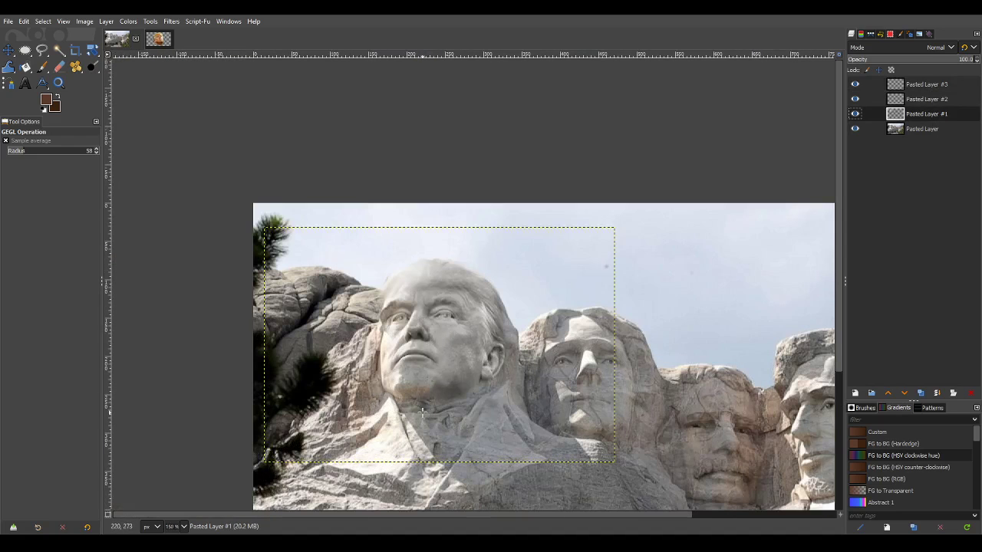
{"action": "scroll", "coordinate": [420, 352], "scroll_direction": "up", "scroll_amount": 1}
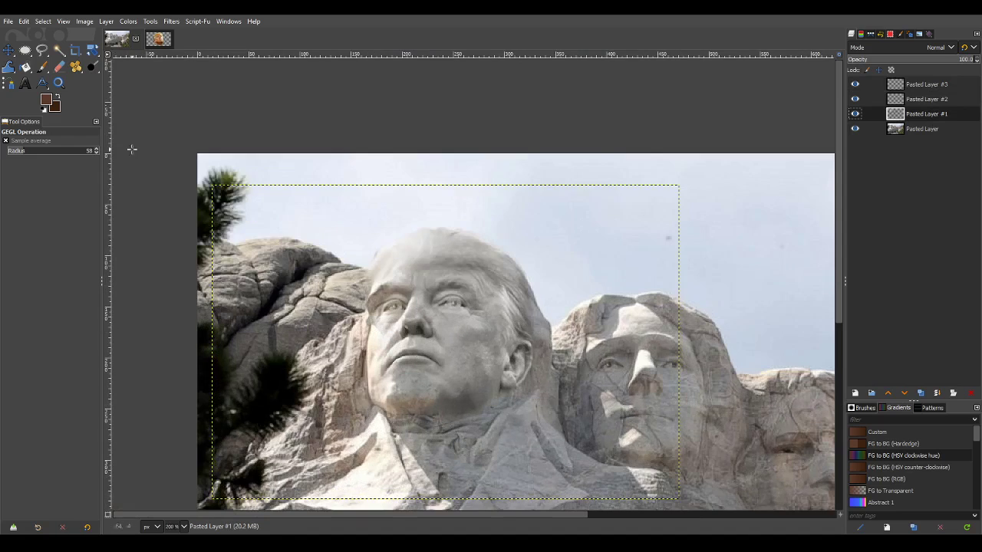
{"action": "left_click", "coordinate": [92, 66]}
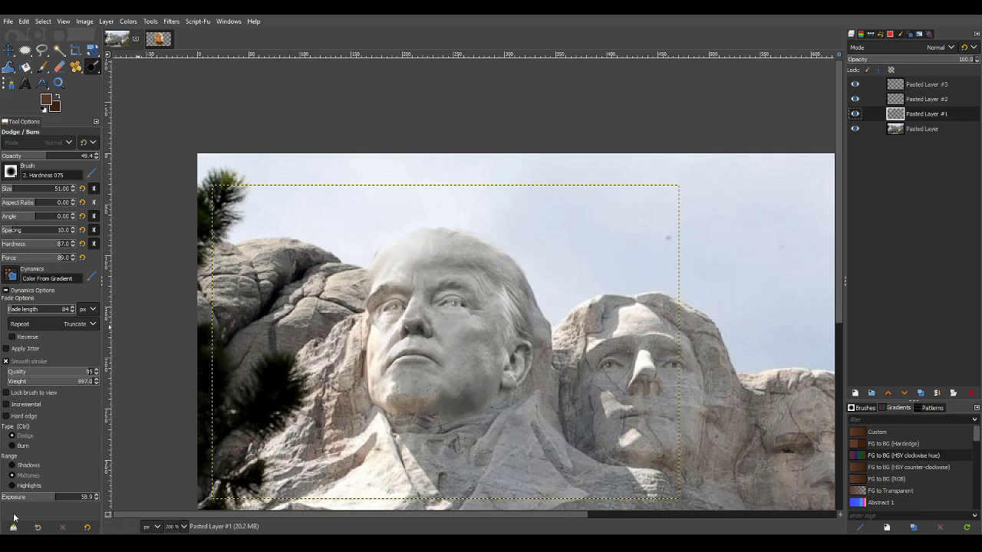
{"action": "left_click", "coordinate": [27, 465]}
{"action": "mouse_move", "coordinate": [427, 338]}
{"action": "left_mouse_down"}
{"action": "mouse_move", "coordinate": [418, 326]}
{"action": "mouse_move", "coordinate": [422, 341]}
{"action": "left_mouse_up"}
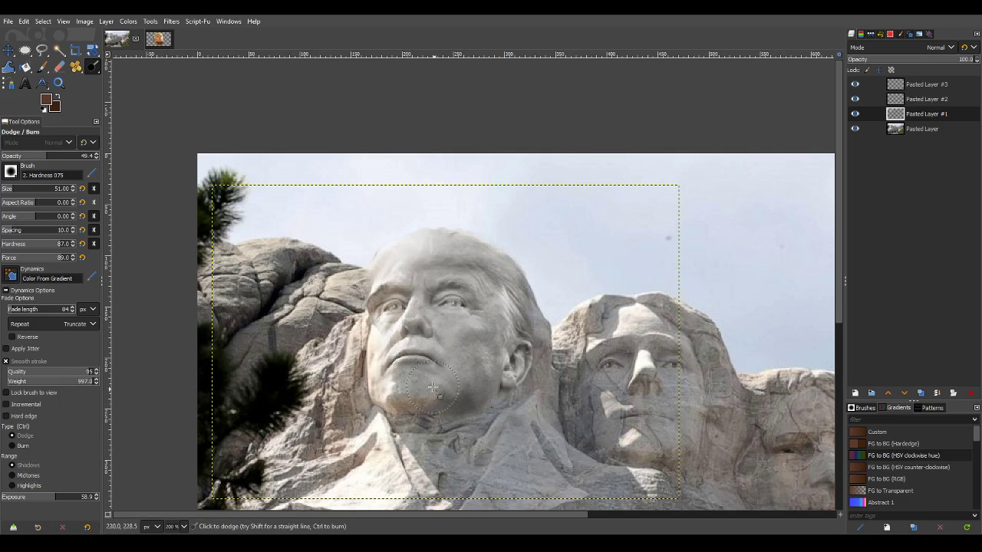
{"action": "mouse_move", "coordinate": [432, 388]}
{"action": "left_mouse_down"}
{"action": "mouse_move", "coordinate": [406, 355]}
{"action": "mouse_move", "coordinate": [385, 374]}
{"action": "mouse_move", "coordinate": [430, 357]}
{"action": "mouse_move", "coordinate": [464, 380]}
{"action": "left_mouse_up"}
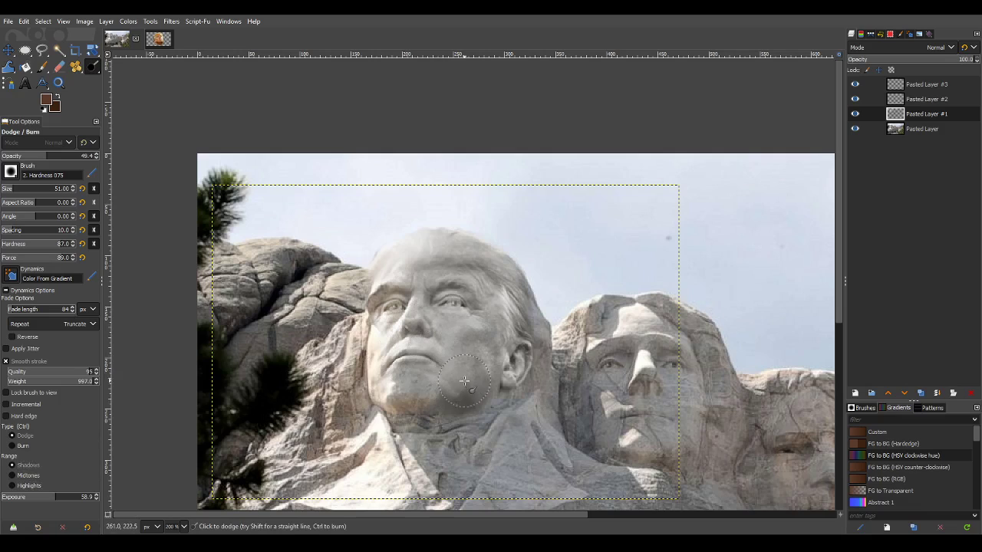
{"action": "key", "text": "ctrl"}
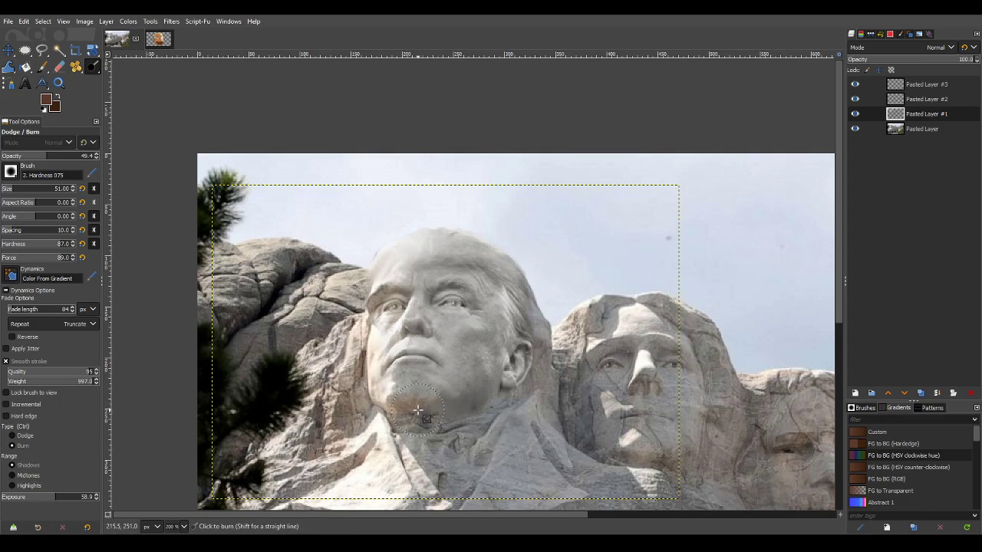
{"action": "mouse_move", "coordinate": [418, 412]}
{"action": "left_mouse_down"}
{"action": "mouse_move", "coordinate": [441, 364]}
{"action": "mouse_move", "coordinate": [406, 357]}
{"action": "mouse_move", "coordinate": [415, 332]}
{"action": "left_mouse_up"}
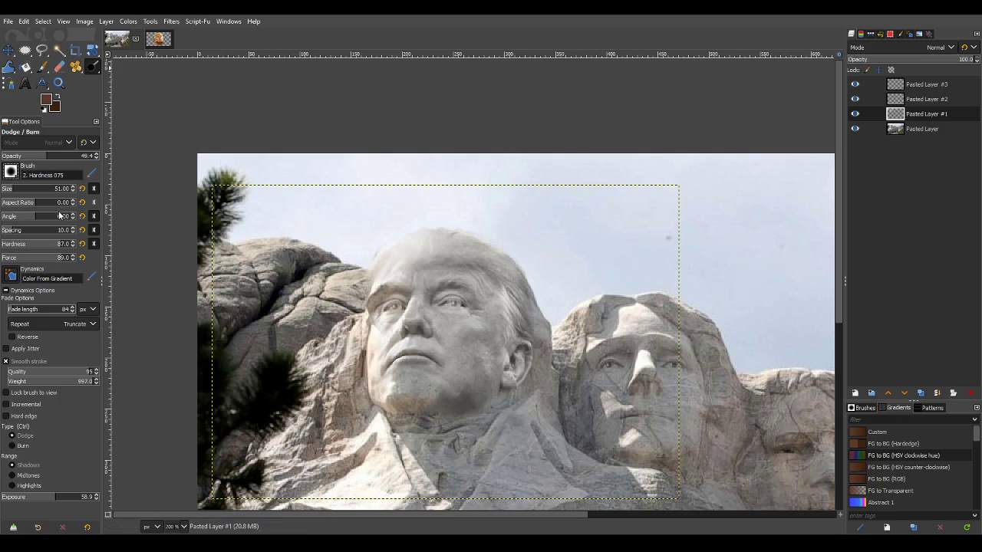
Switch to the softer 2. Hardness 025 brush and dodge the shadows along the portrait head's cheek and jaw.
{"action": "key", "text": "comma"}
{"action": "key", "text": "comma"}
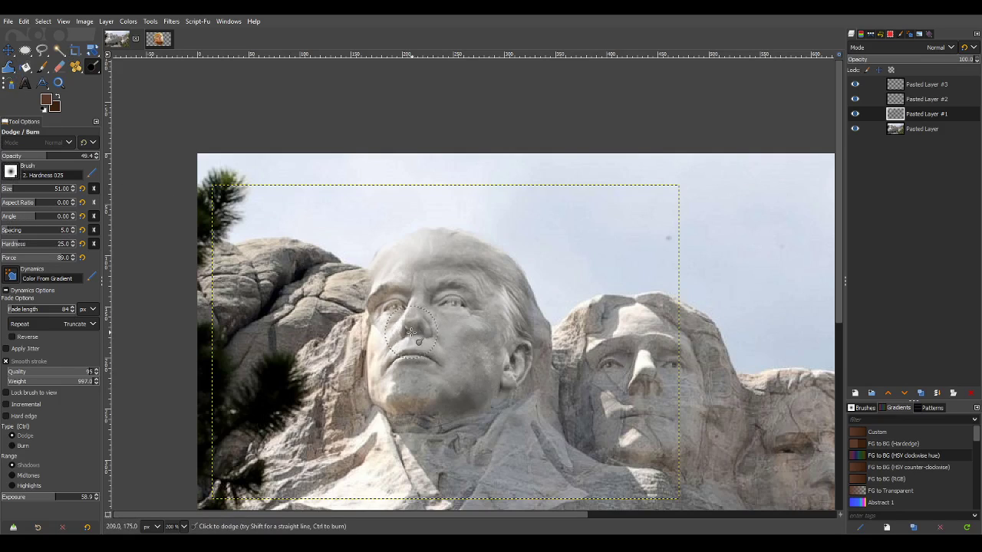
{"action": "mouse_move", "coordinate": [444, 370]}
{"action": "left_mouse_down"}
{"action": "mouse_move", "coordinate": [411, 357]}
{"action": "mouse_move", "coordinate": [466, 408]}
{"action": "mouse_move", "coordinate": [447, 402]}
{"action": "mouse_move", "coordinate": [442, 393]}
{"action": "mouse_move", "coordinate": [463, 399]}
{"action": "mouse_move", "coordinate": [469, 390]}
{"action": "mouse_move", "coordinate": [500, 425]}
{"action": "mouse_move", "coordinate": [470, 412]}
{"action": "left_mouse_up"}
{"action": "scroll", "coordinate": [580, 452], "scroll_direction": "down", "scroll_amount": 3}
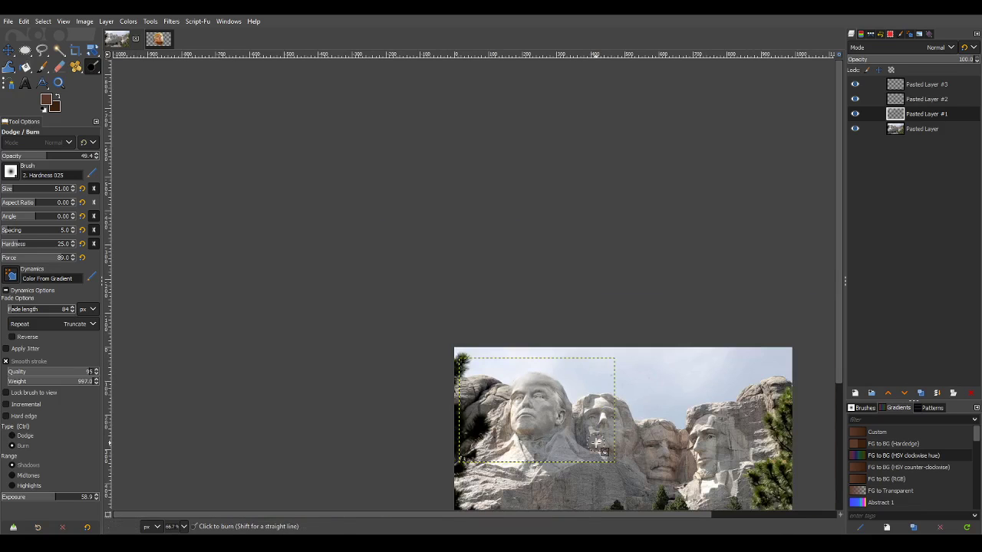
{"action": "scroll", "coordinate": [540, 427], "scroll_direction": "right", "scroll_amount": 3}
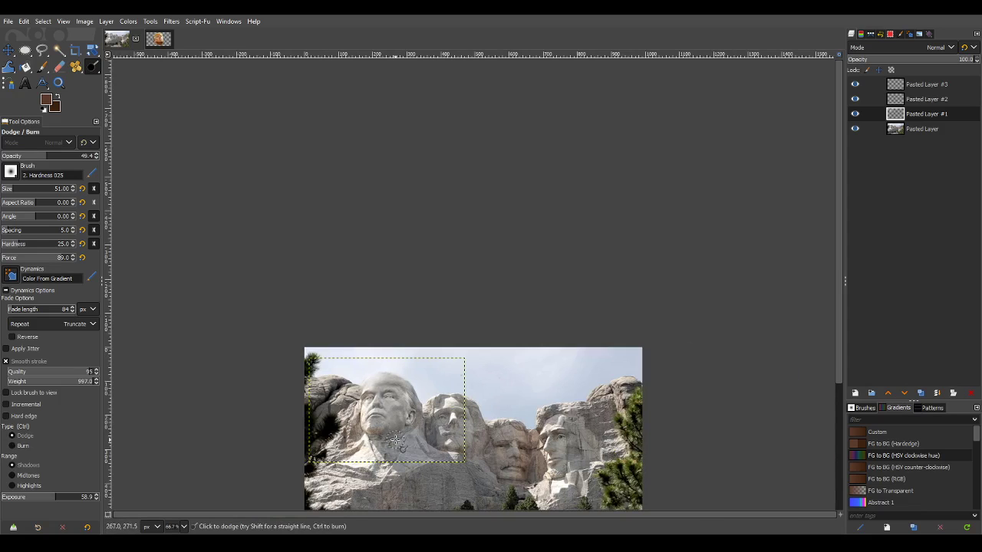
{"action": "scroll", "coordinate": [395, 439], "scroll_direction": "up", "scroll_amount": 2}
{"action": "scroll", "coordinate": [395, 440], "scroll_direction": "down", "scroll_amount": 1}
{"action": "scroll", "coordinate": [394, 418], "scroll_direction": "down", "scroll_amount": 2}
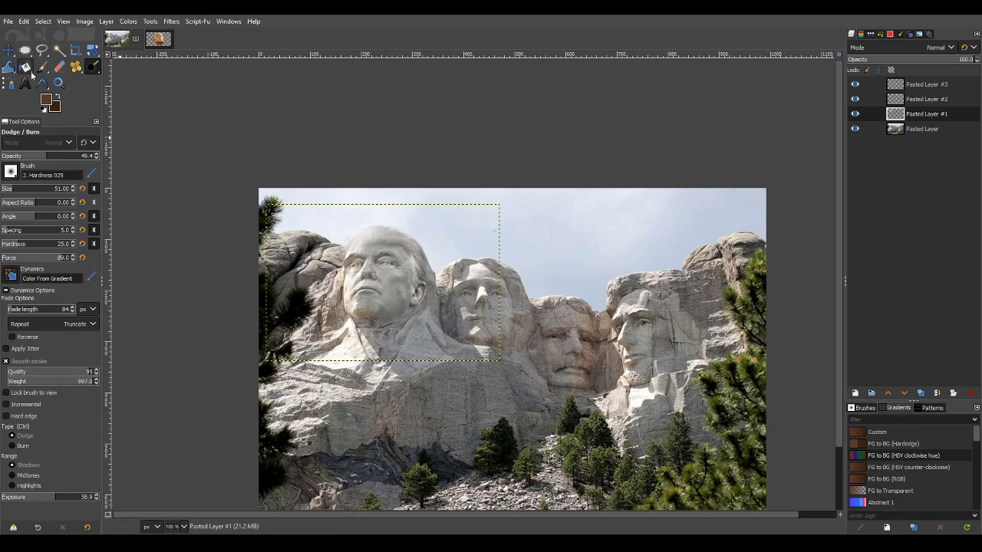
Partially erase the portrait head's cheek at 32.2 opacity to let the stone texture beneath show through, and check the full composite.
{"action": "left_click", "coordinate": [59, 67]}
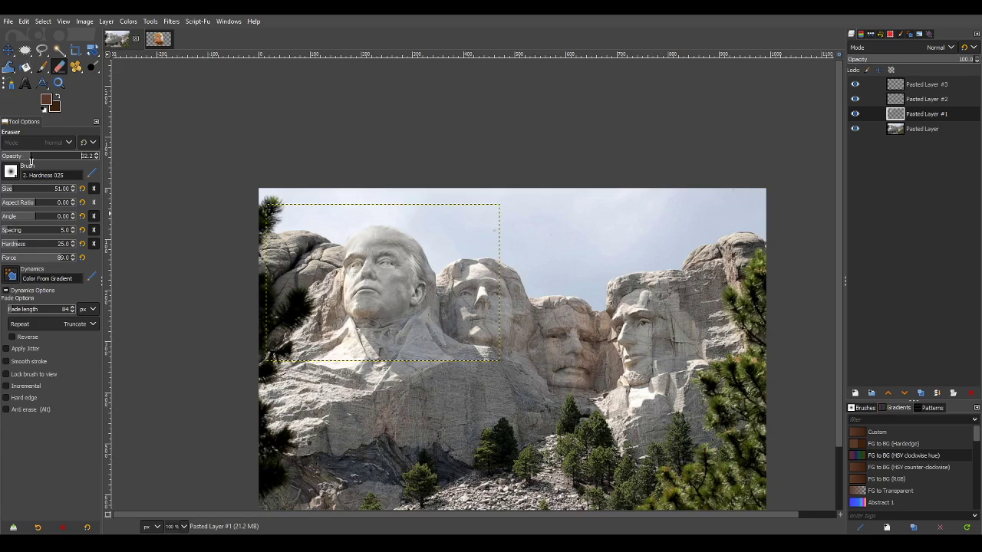
{"action": "scroll", "coordinate": [438, 292], "scroll_direction": "up", "scroll_amount": 3}
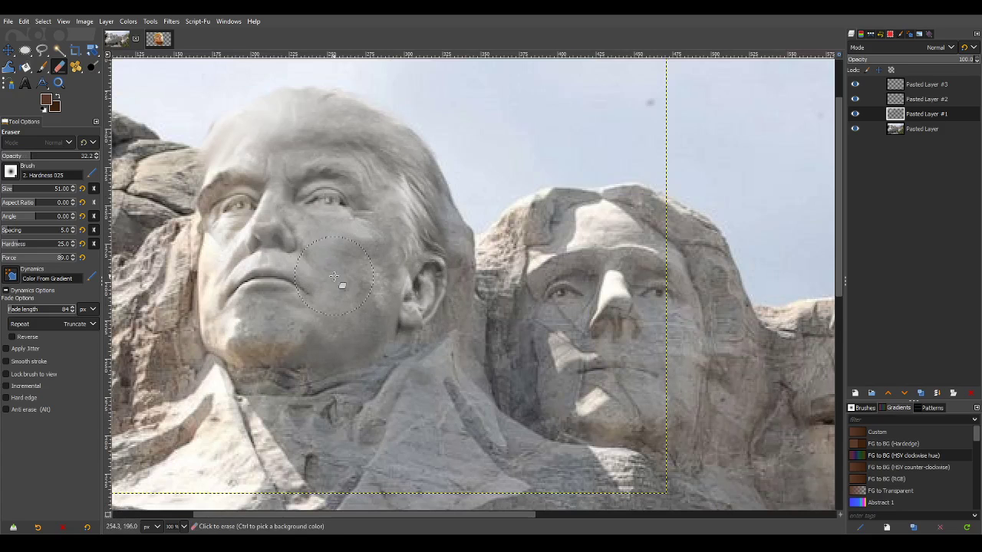
{"action": "mouse_move", "coordinate": [335, 276]}
{"action": "left_mouse_down"}
{"action": "mouse_move", "coordinate": [393, 261]}
{"action": "mouse_move", "coordinate": [391, 307]}
{"action": "mouse_move", "coordinate": [353, 318]}
{"action": "left_mouse_up"}
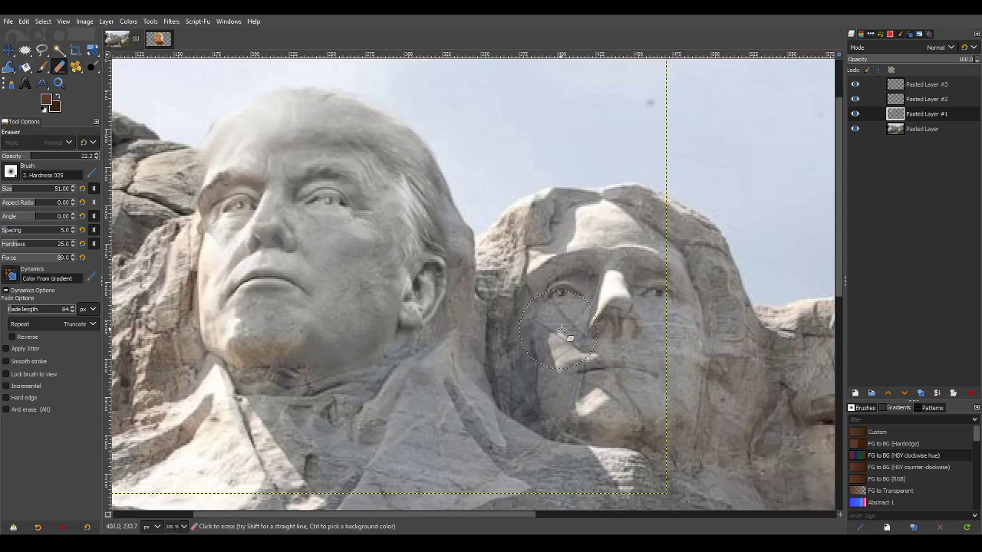
{"action": "scroll", "coordinate": [561, 329], "scroll_direction": "down", "scroll_amount": 4}
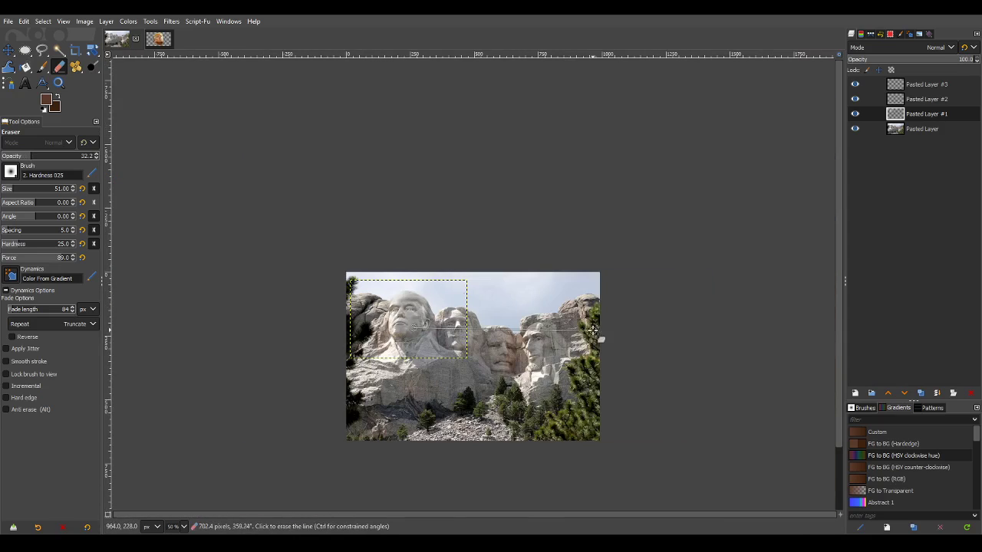
{"action": "key", "text": "plus"}
{"action": "key", "text": "plus"}
{"action": "key", "text": "minus"}
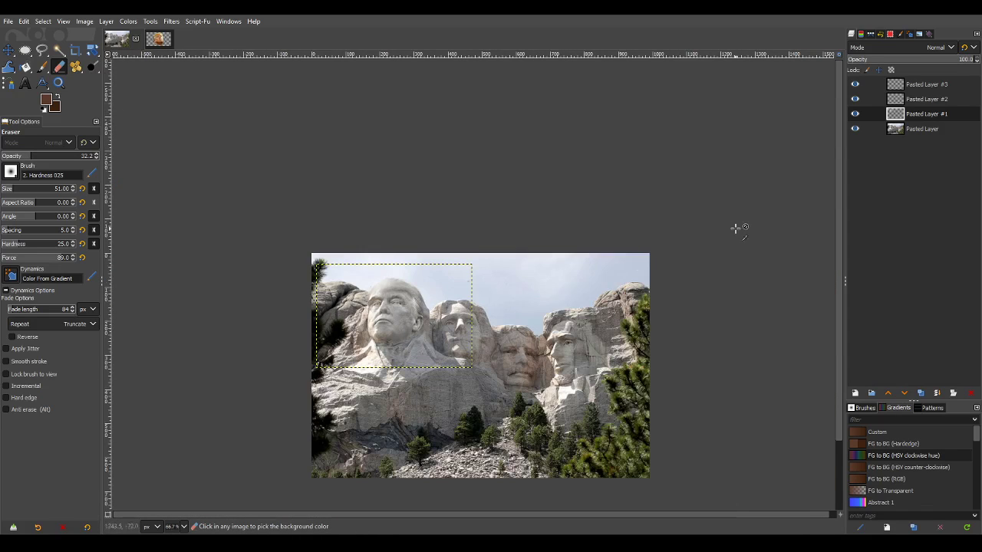
Create a new layer from everything visible above Pasted Layer #3.
{"action": "left_click", "coordinate": [922, 86]}
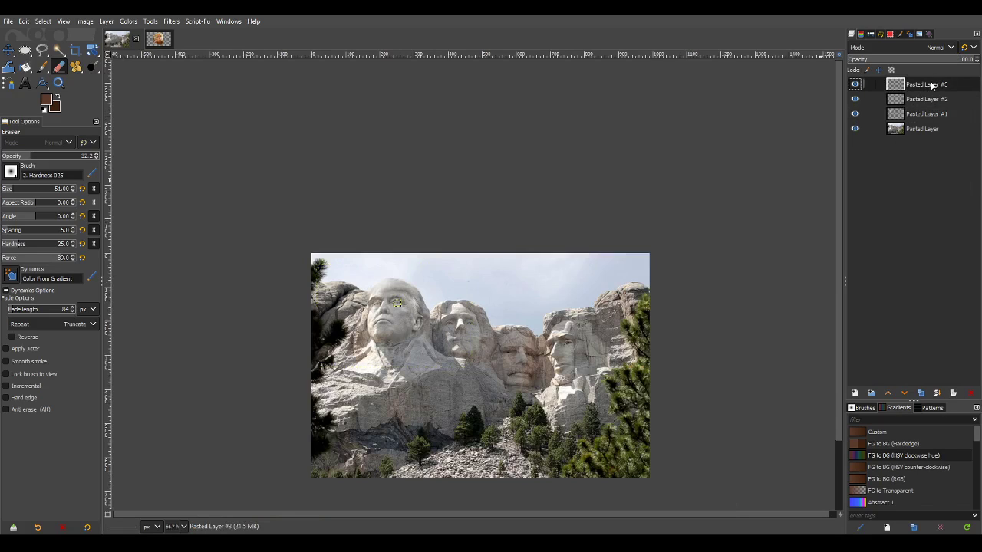
{"action": "key", "text": "ctrl+shift+alt+e"}
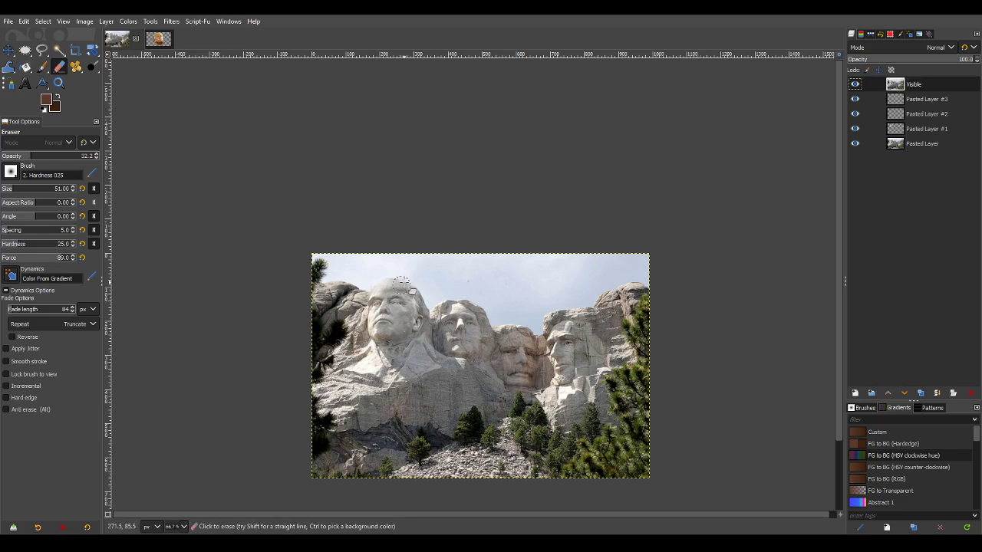
{"action": "key", "text": "1"}
{"action": "scroll", "coordinate": [529, 341], "scroll_direction": "up", "scroll_amount": 2}
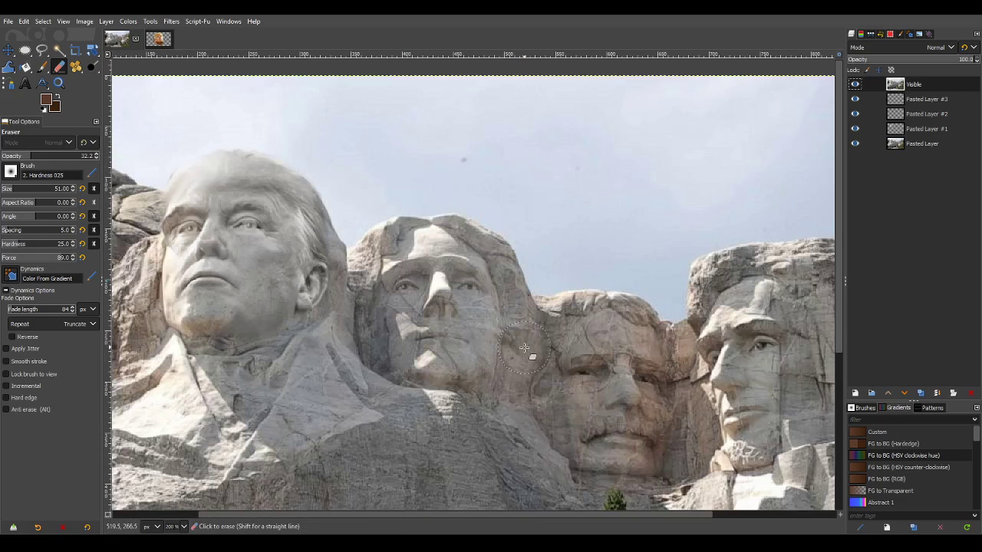
{"action": "scroll", "coordinate": [506, 364], "scroll_direction": "down", "scroll_amount": 1}
Try to heal stone texture from the cliff below onto the portrait head's cheek and forehead at 27.2 opacity.
{"action": "left_click", "coordinate": [75, 68]}
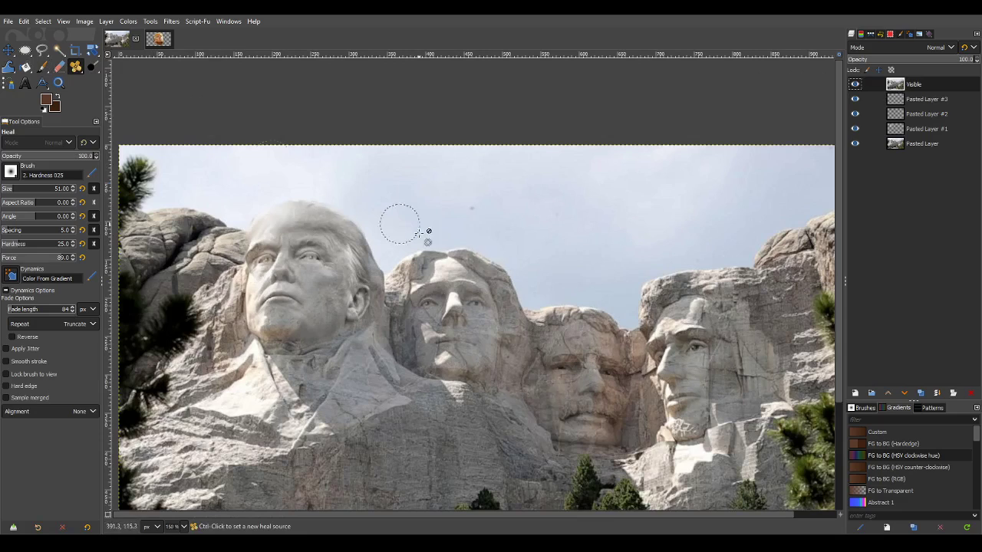
{"action": "left_click", "coordinate": [398, 456], "text": "ctrl"}
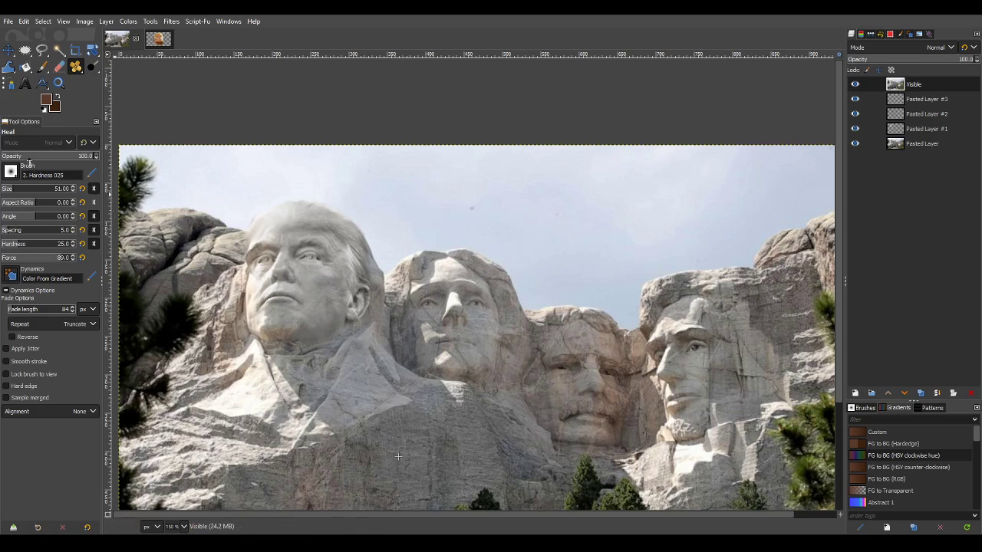
{"action": "left_click_drag", "start_coordinate": [43, 159], "coordinate": [29, 158]}
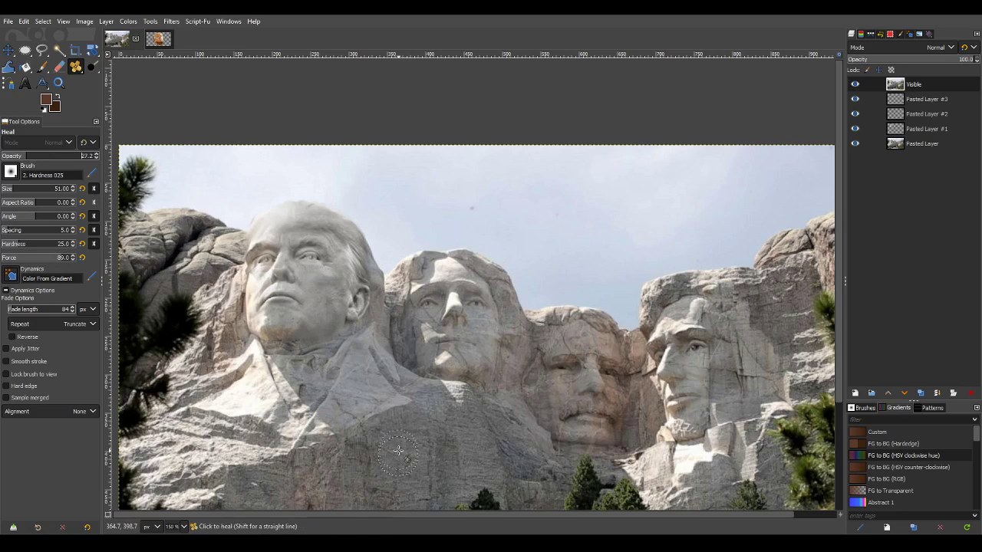
{"action": "left_click", "coordinate": [407, 449], "text": "ctrl"}
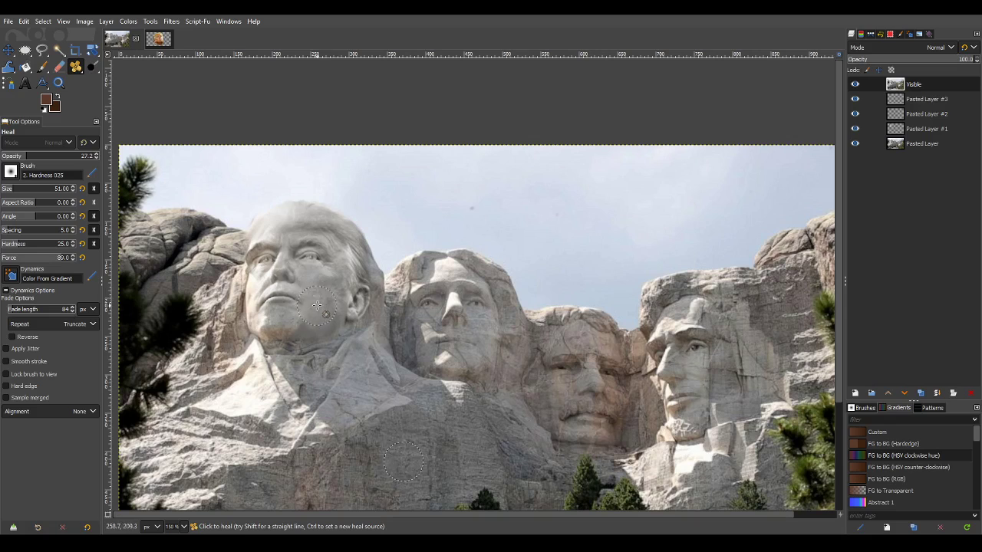
{"action": "mouse_move", "coordinate": [320, 291]}
{"action": "left_mouse_down"}
{"action": "mouse_move", "coordinate": [313, 289]}
{"action": "mouse_move", "coordinate": [337, 293]}
{"action": "mouse_move", "coordinate": [307, 322]}
{"action": "mouse_move", "coordinate": [277, 316]}
{"action": "mouse_move", "coordinate": [276, 328]}
{"action": "mouse_move", "coordinate": [257, 316]}
{"action": "mouse_move", "coordinate": [326, 314]}
{"action": "left_mouse_up"}
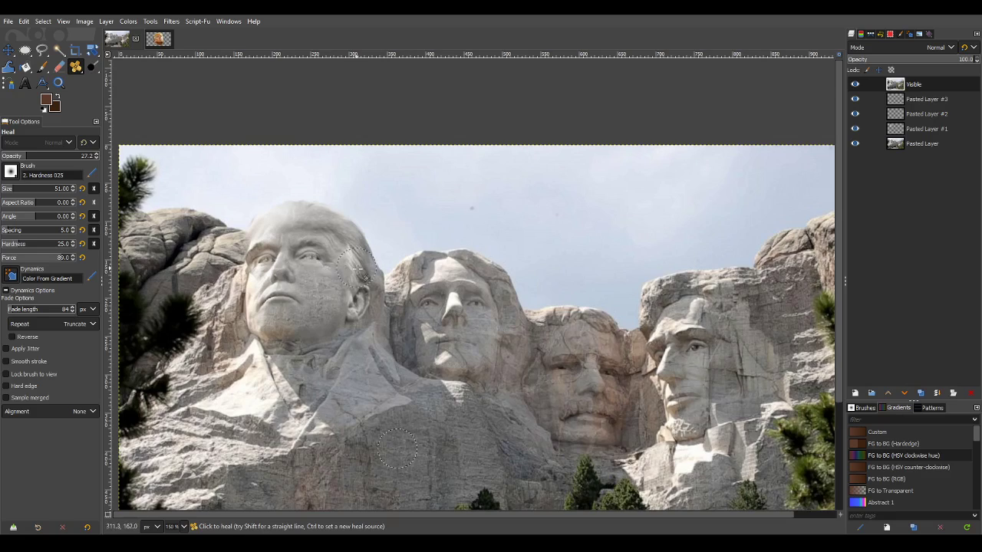
{"action": "scroll", "coordinate": [336, 317], "scroll_direction": "up", "scroll_amount": 2}
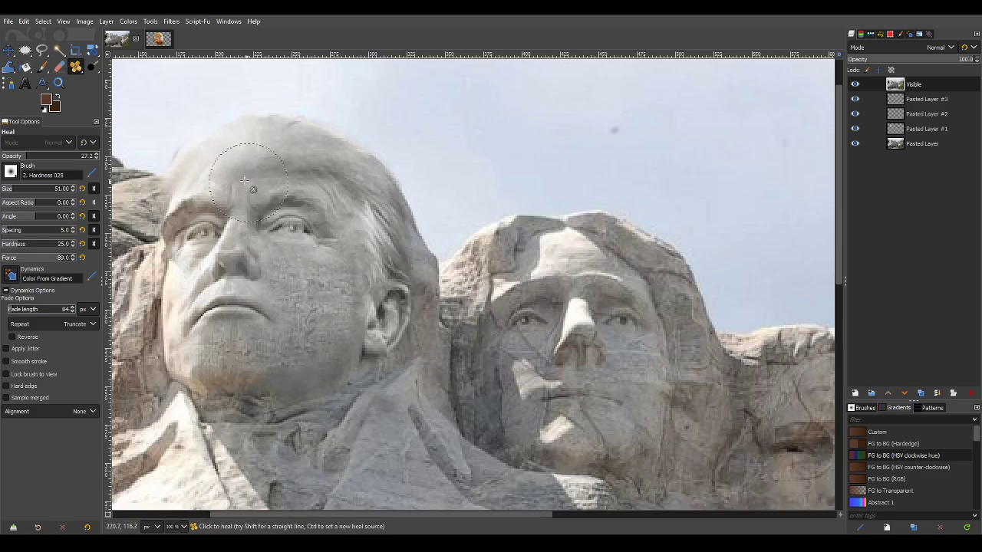
{"action": "mouse_move", "coordinate": [224, 167]}
{"action": "left_mouse_down"}
{"action": "mouse_move", "coordinate": [213, 154]}
{"action": "mouse_move", "coordinate": [197, 164]}
{"action": "mouse_move", "coordinate": [215, 148]}
{"action": "mouse_move", "coordinate": [261, 152]}
{"action": "mouse_move", "coordinate": [330, 175]}
{"action": "mouse_move", "coordinate": [403, 254]}
{"action": "left_mouse_up"}
{"action": "scroll", "coordinate": [402, 254], "scroll_direction": "down", "scroll_amount": 3}
{"action": "scroll", "coordinate": [449, 242], "scroll_direction": "up", "scroll_amount": 3}
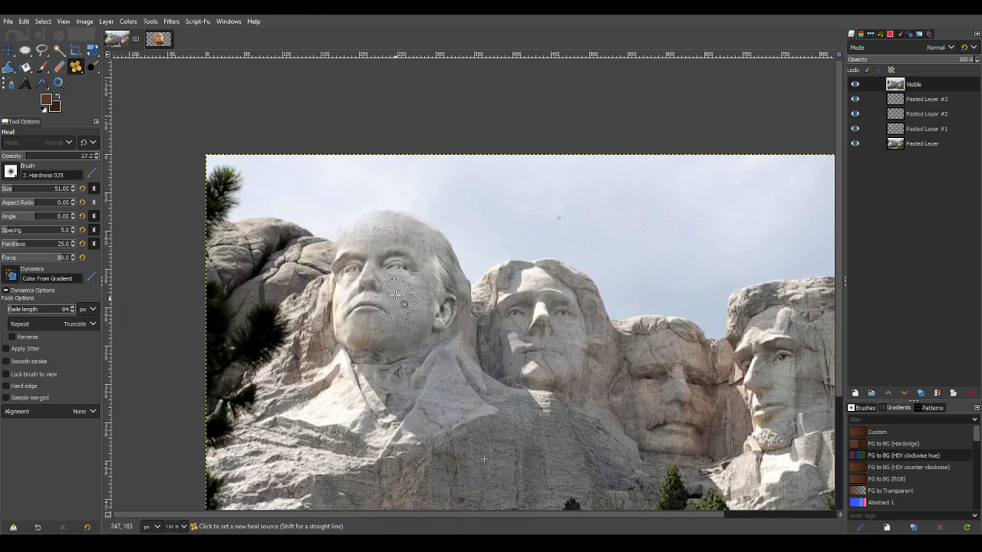
{"action": "scroll", "coordinate": [326, 298], "scroll_direction": "up", "scroll_amount": 2}
{"action": "scroll", "coordinate": [326, 353], "scroll_direction": "down", "scroll_amount": 3}
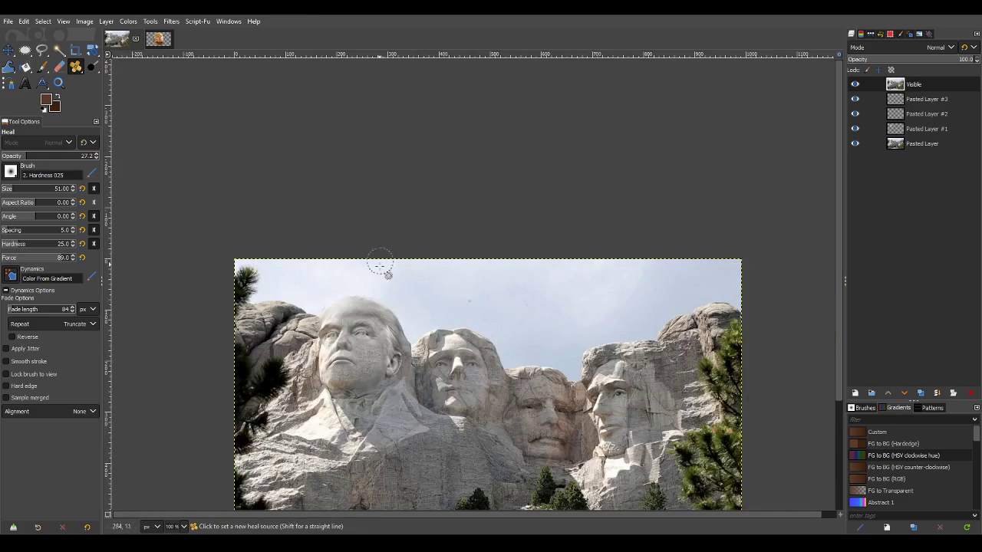
Try to heal the portrait head's forehead with a source sampled from the sky above it.
{"action": "scroll", "coordinate": [379, 267], "scroll_direction": "up", "scroll_amount": 2}
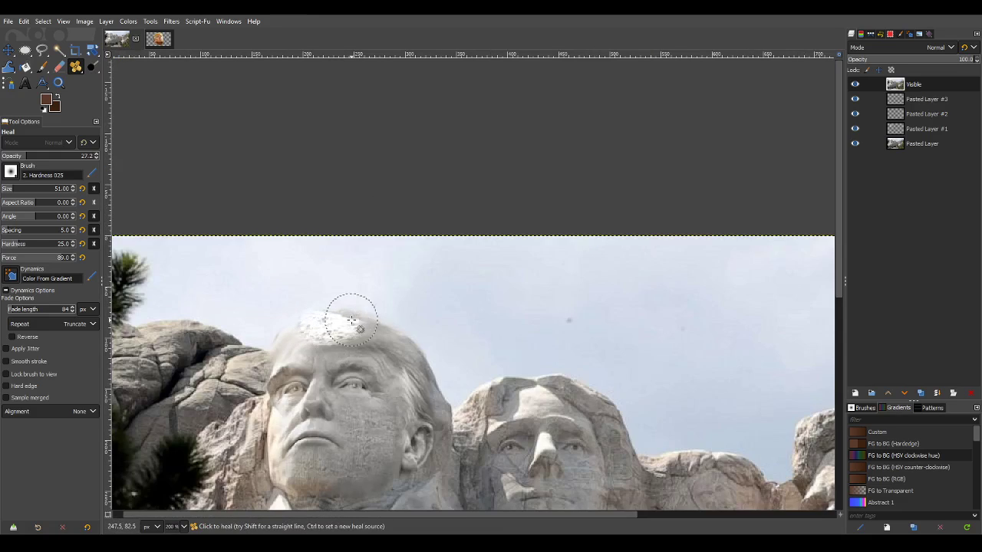
{"action": "left_click", "coordinate": [336, 320], "text": "ctrl"}
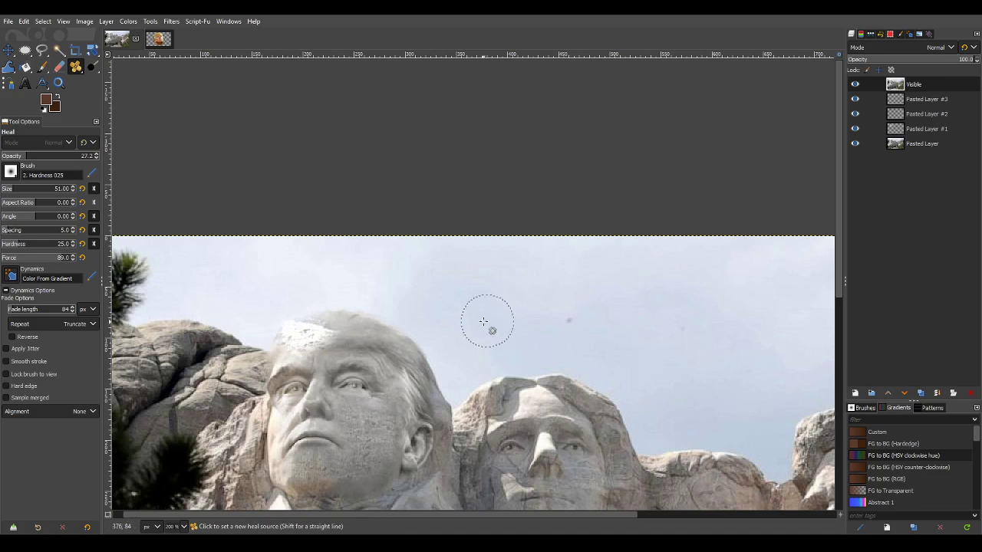
{"action": "scroll", "coordinate": [459, 349], "scroll_direction": "down", "scroll_amount": 2}
{"action": "scroll", "coordinate": [460, 349], "scroll_direction": "down", "scroll_amount": 3}
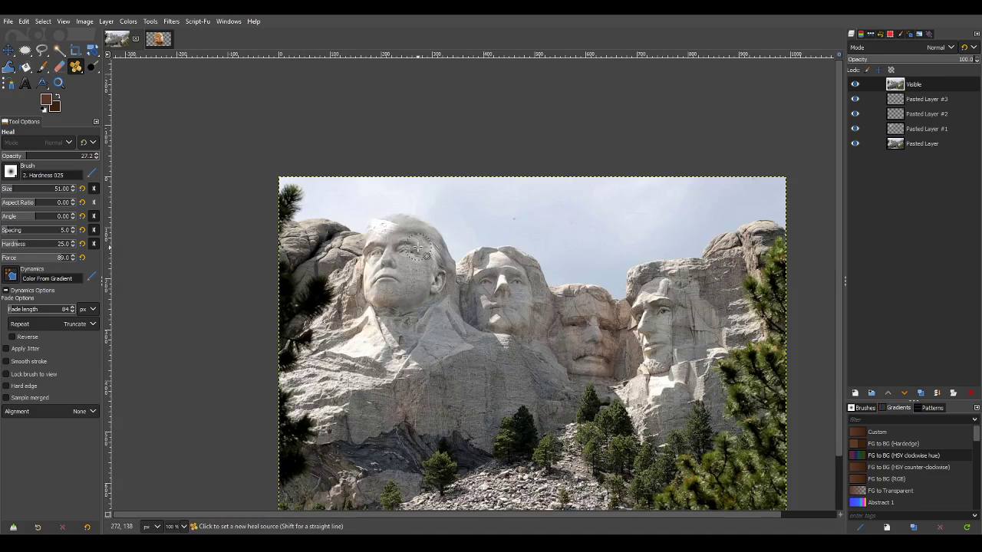
{"action": "scroll", "coordinate": [450, 442], "scroll_direction": "down", "scroll_amount": 2}
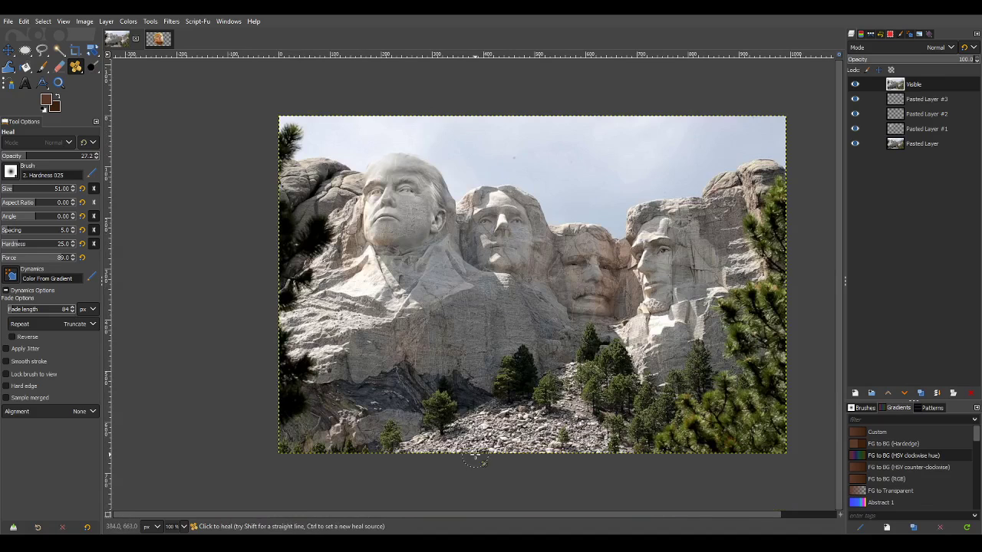
Try to heal the forehead with rock sampled beside the carved collar, and undo the healing and the merged layer.
{"action": "scroll", "coordinate": [455, 404], "scroll_direction": "up", "scroll_amount": 3}
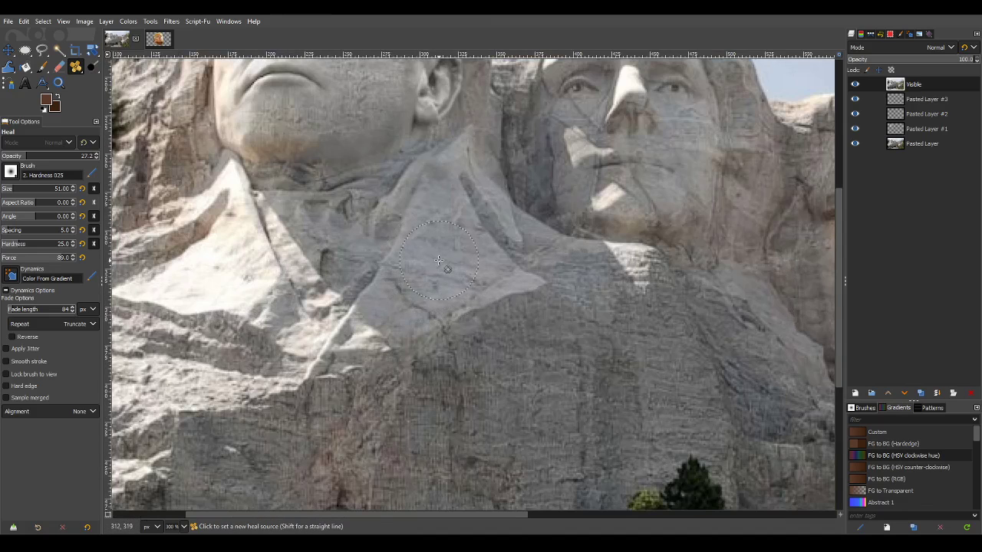
{"action": "scroll", "coordinate": [352, 162], "scroll_direction": "up", "scroll_amount": 5}
{"action": "mouse_move", "coordinate": [352, 162]}
{"action": "left_mouse_down"}
{"action": "mouse_move", "coordinate": [274, 149]}
{"action": "mouse_move", "coordinate": [318, 139]}
{"action": "mouse_move", "coordinate": [328, 120]}
{"action": "mouse_move", "coordinate": [356, 148]}
{"action": "left_mouse_up"}
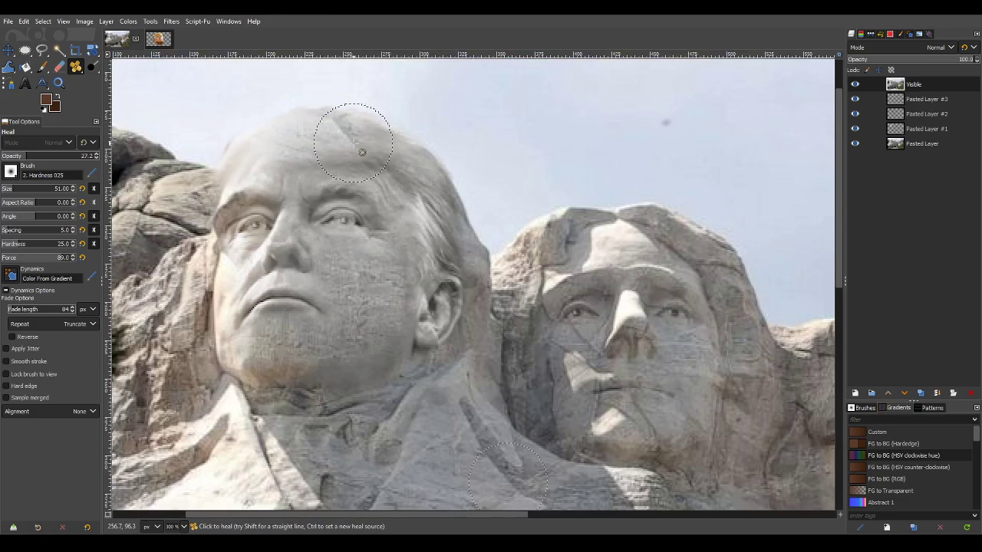
{"action": "scroll", "coordinate": [482, 201], "scroll_direction": "down", "scroll_amount": 2}
{"action": "scroll", "coordinate": [507, 221], "scroll_direction": "down", "scroll_amount": 2}
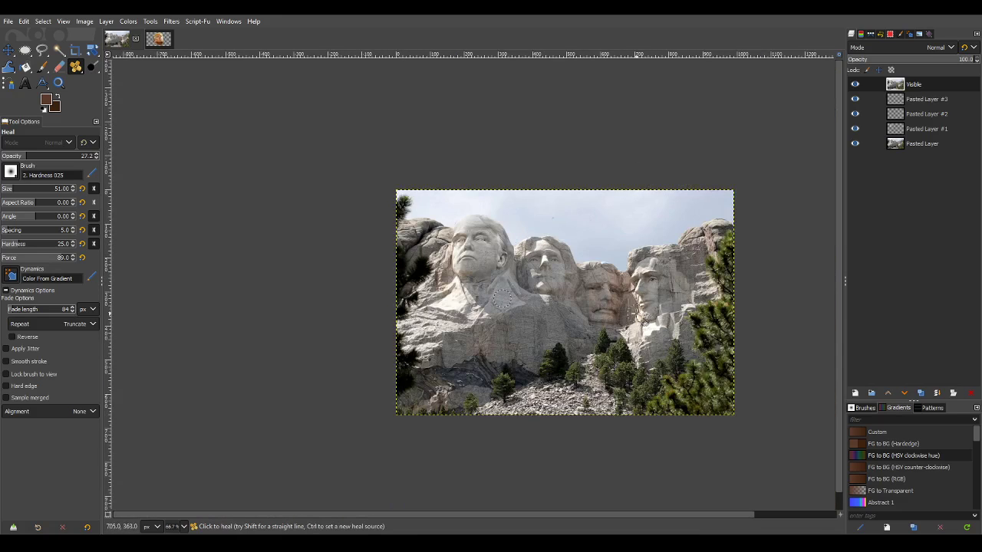
{"action": "scroll", "coordinate": [797, 372], "scroll_direction": "up", "scroll_amount": 1}
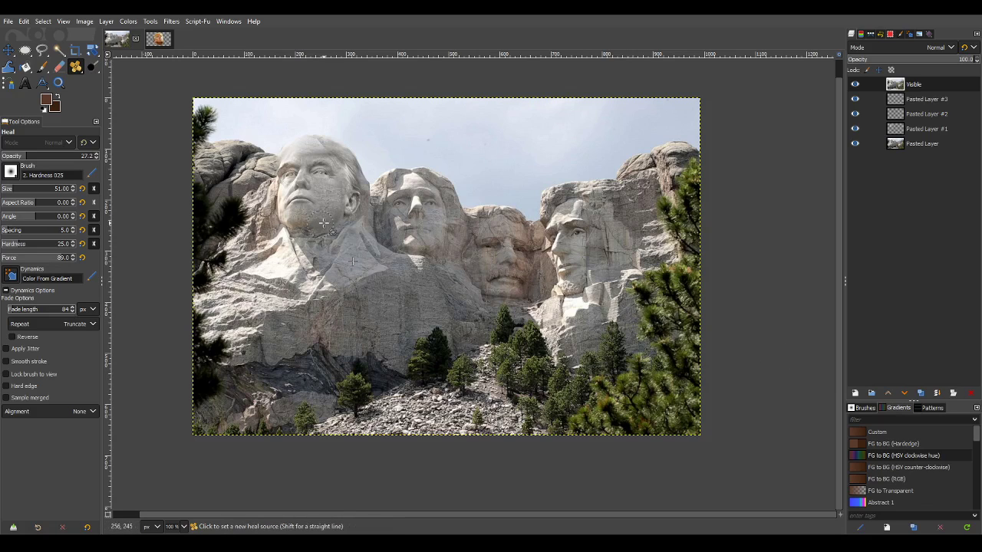
{"action": "mouse_move", "coordinate": [327, 224]}
{"action": "left_mouse_down"}
{"action": "mouse_move", "coordinate": [345, 205]}
{"action": "mouse_move", "coordinate": [291, 192]}
{"action": "mouse_move", "coordinate": [313, 149]}
{"action": "left_mouse_up"}
{"action": "key", "text": "ctrl+z"}
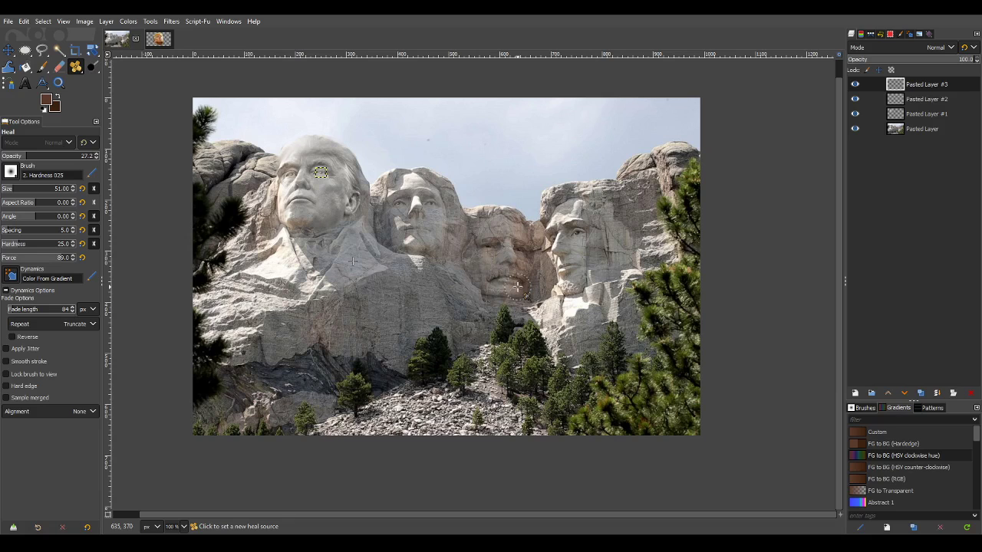
Try to erase the rock between the portrait head and the second face on the bottom Pasted Layer at 32.2 opacity.
{"action": "left_click", "coordinate": [923, 129]}
{"action": "scroll", "coordinate": [416, 295], "scroll_direction": "down", "scroll_amount": 1}
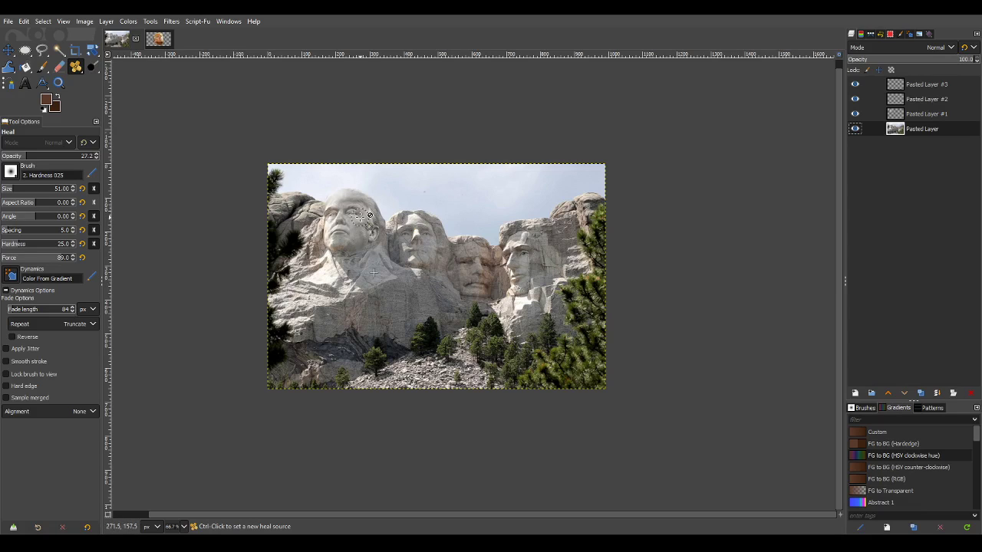
{"action": "left_click", "coordinate": [362, 217]}
{"action": "key", "text": "1"}
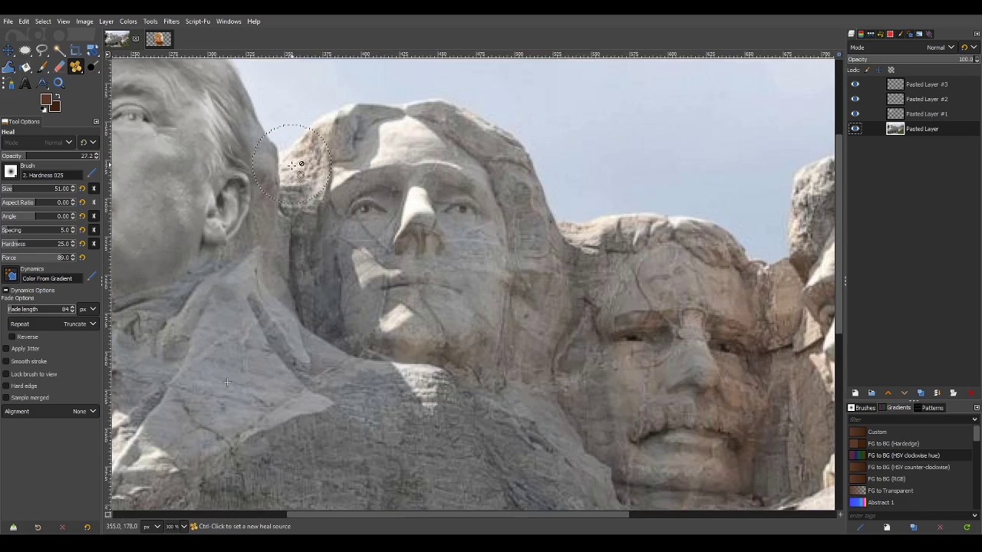
{"action": "left_click", "coordinate": [60, 66]}
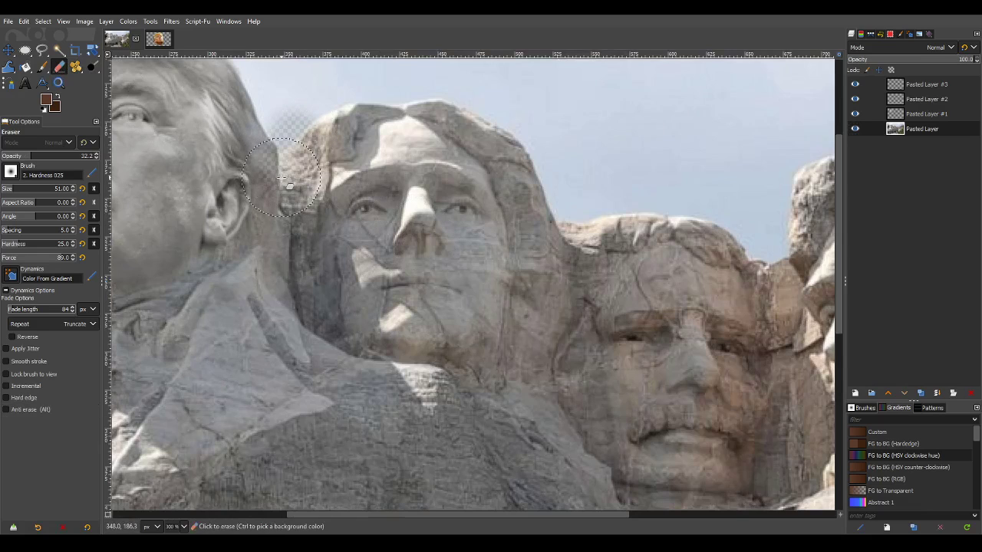
{"action": "left_click", "coordinate": [929, 89]}
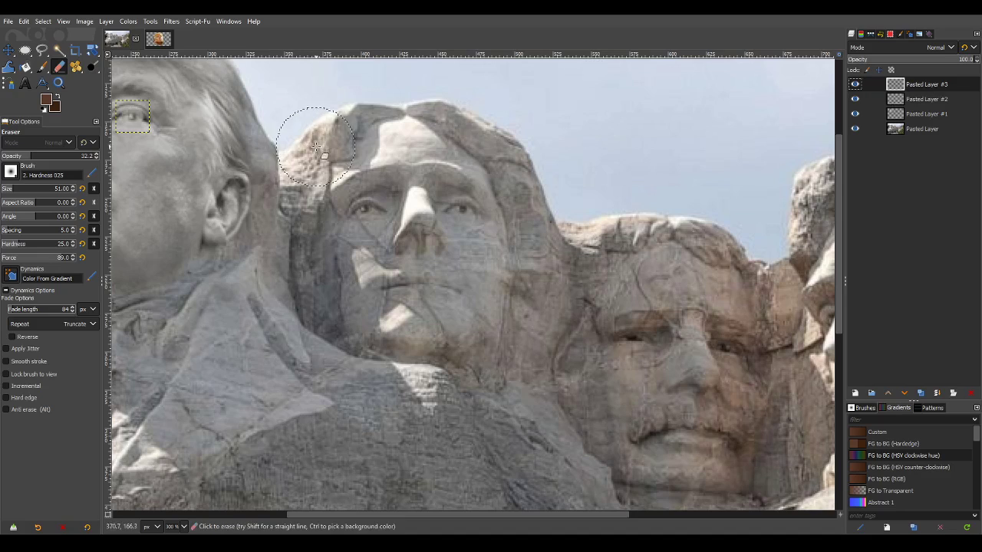
Examine how the portrait head blends with the neighboring faces, up close and in the full composite.
{"action": "scroll", "coordinate": [320, 211], "scroll_direction": "down", "scroll_amount": 3}
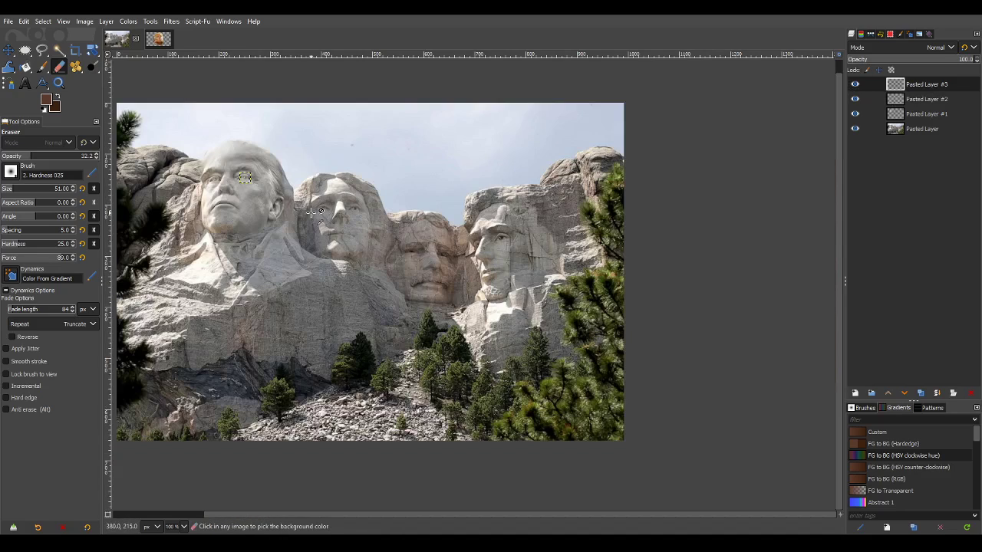
{"action": "scroll", "coordinate": [303, 204], "scroll_direction": "up", "scroll_amount": 2}
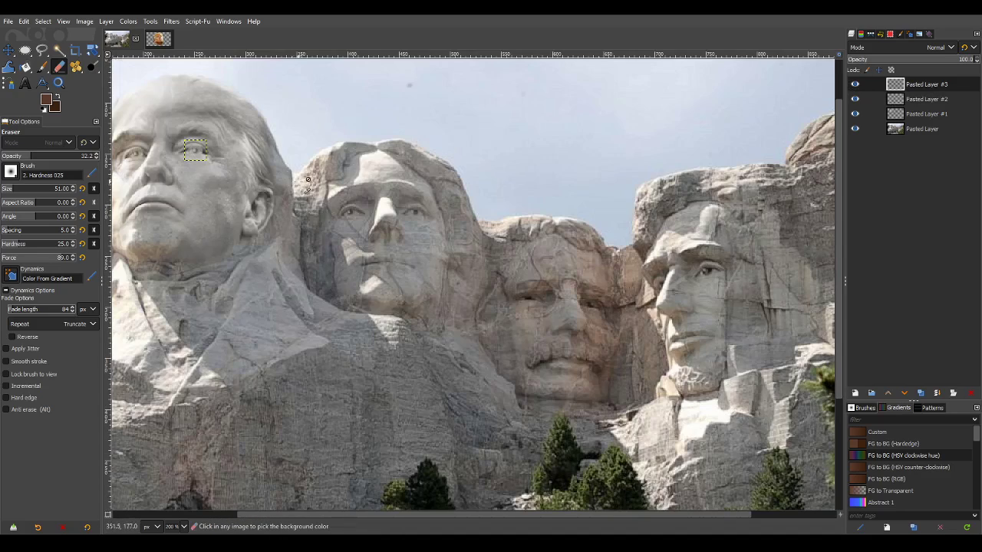
{"action": "scroll", "coordinate": [291, 180], "scroll_direction": "down", "scroll_amount": 4}
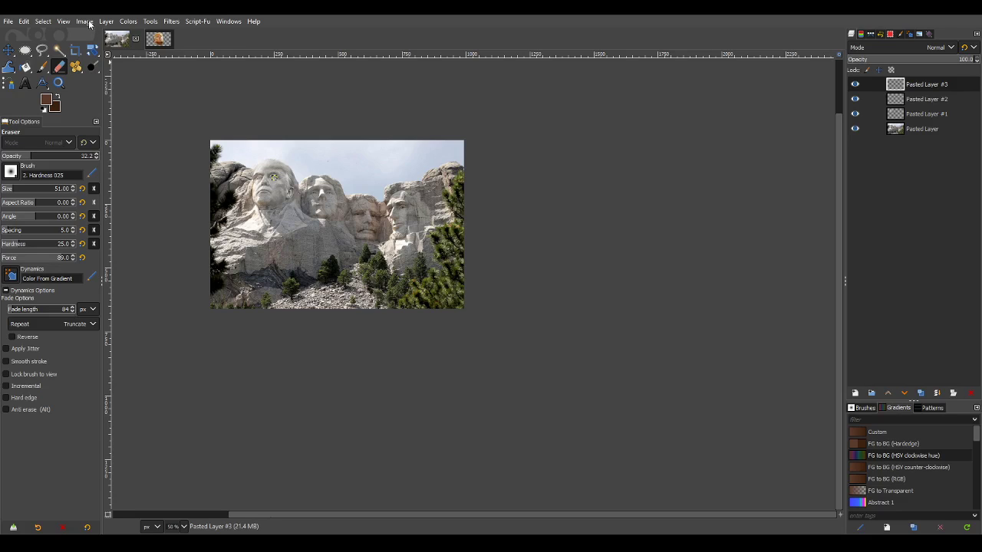
{"action": "left_click", "coordinate": [128, 21]}
{"action": "left_click", "coordinate": [139, 69]}
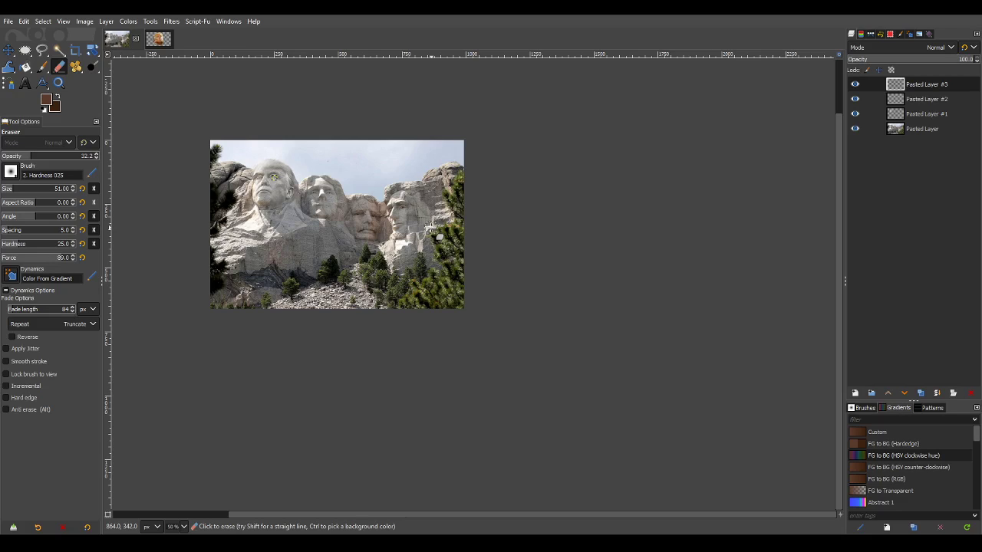
{"action": "scroll", "coordinate": [434, 230], "scroll_direction": "up", "scroll_amount": 2}
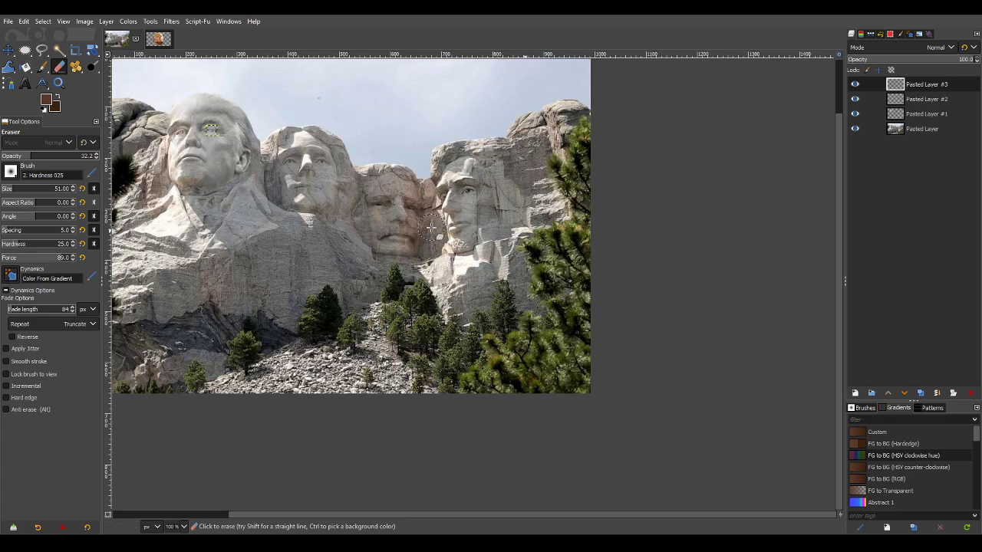
{"action": "scroll", "coordinate": [438, 130], "scroll_direction": "up", "scroll_amount": 2}
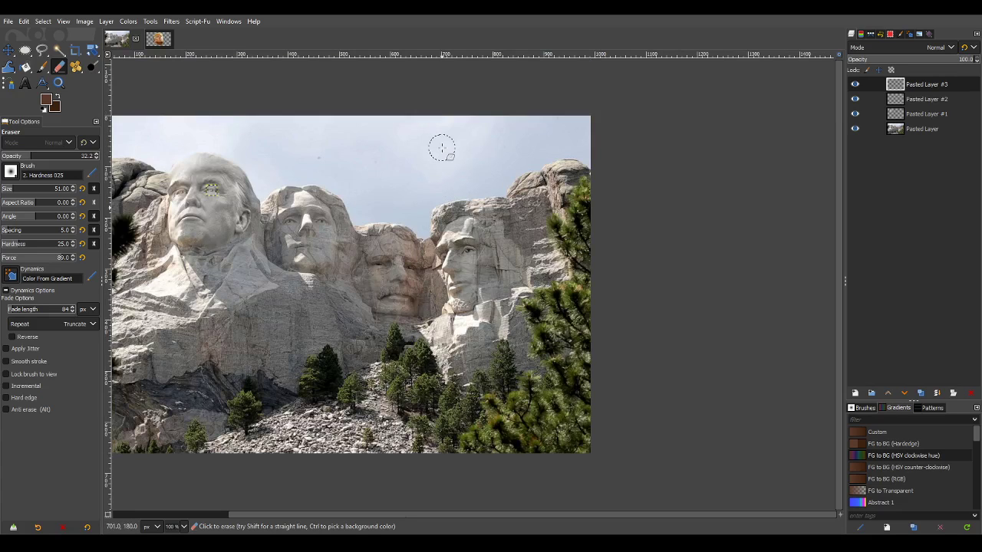